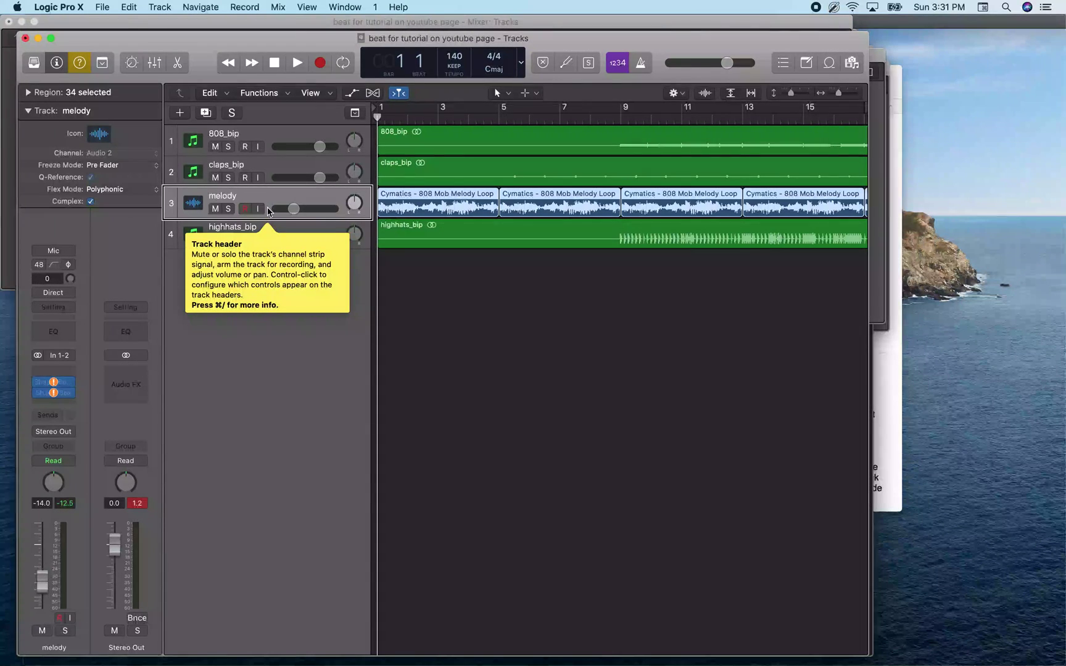
- Play the opening bars of the beat and stop playback at bar 1
key(space)
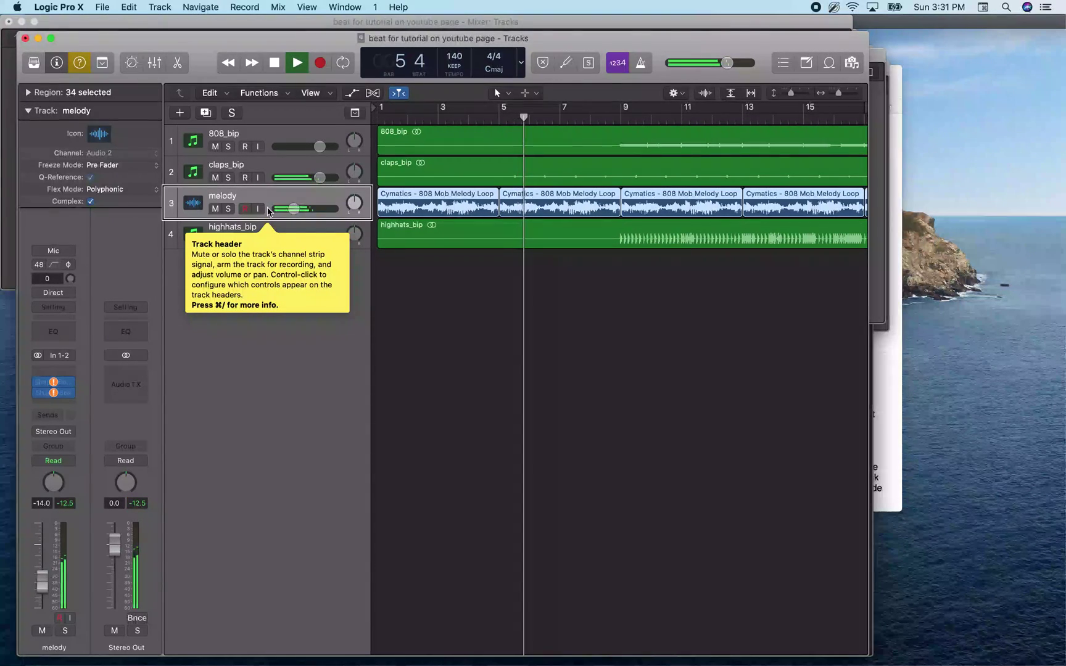
key(space)
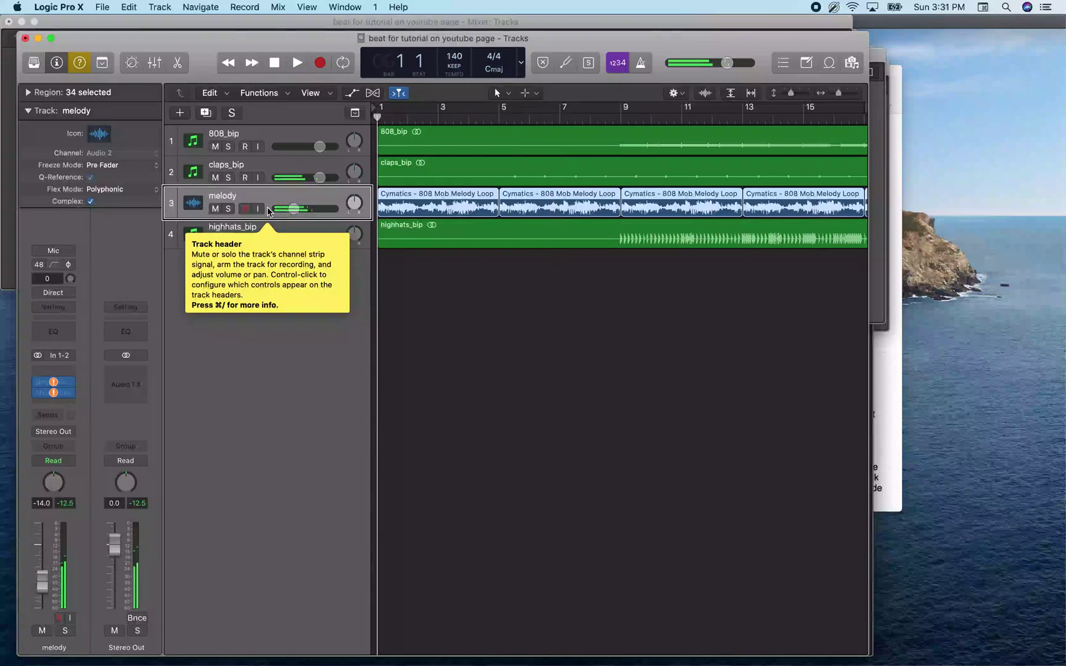
- Step through the tracks and back to melody, moving the playhead to the end of its regions and back to bar 1
click(269, 242)
click(269, 211)
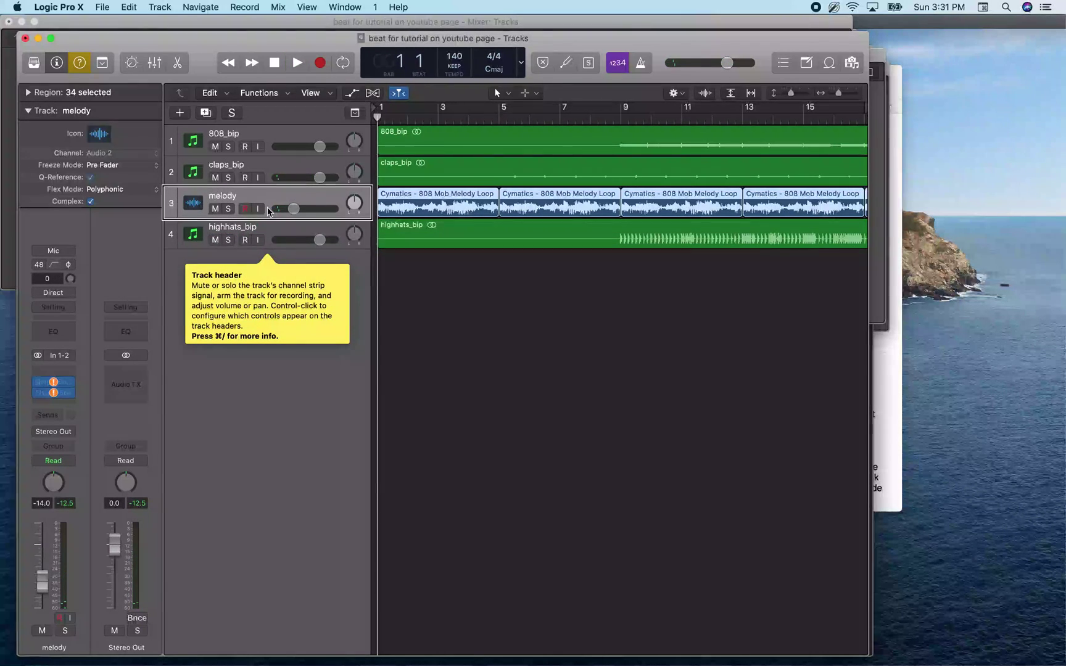
click(269, 180)
click(269, 149)
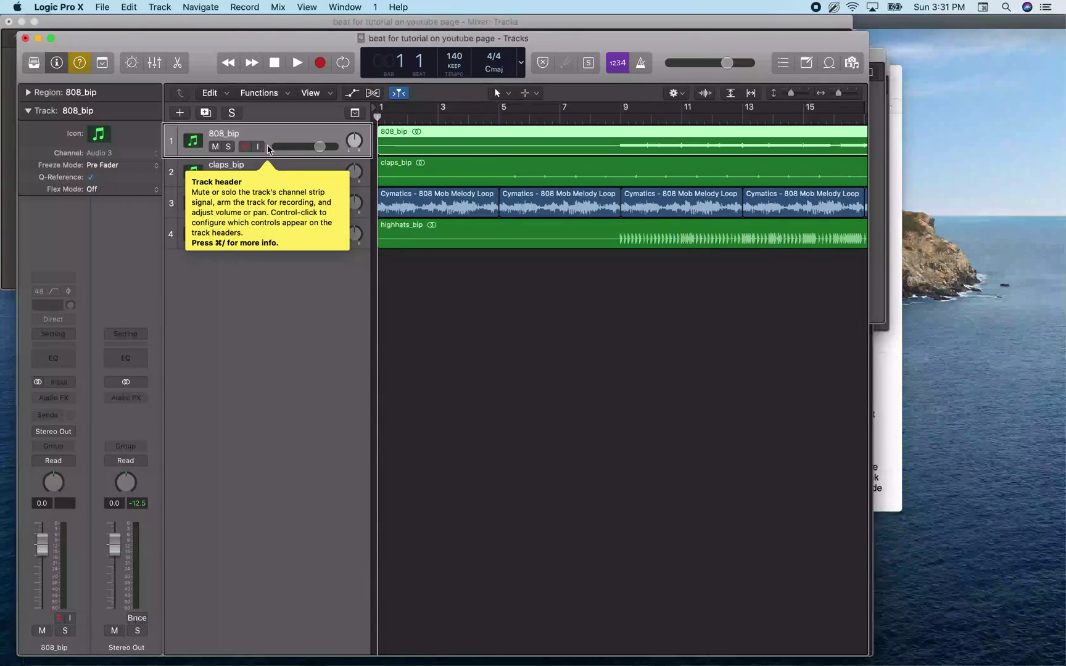
click(267, 208)
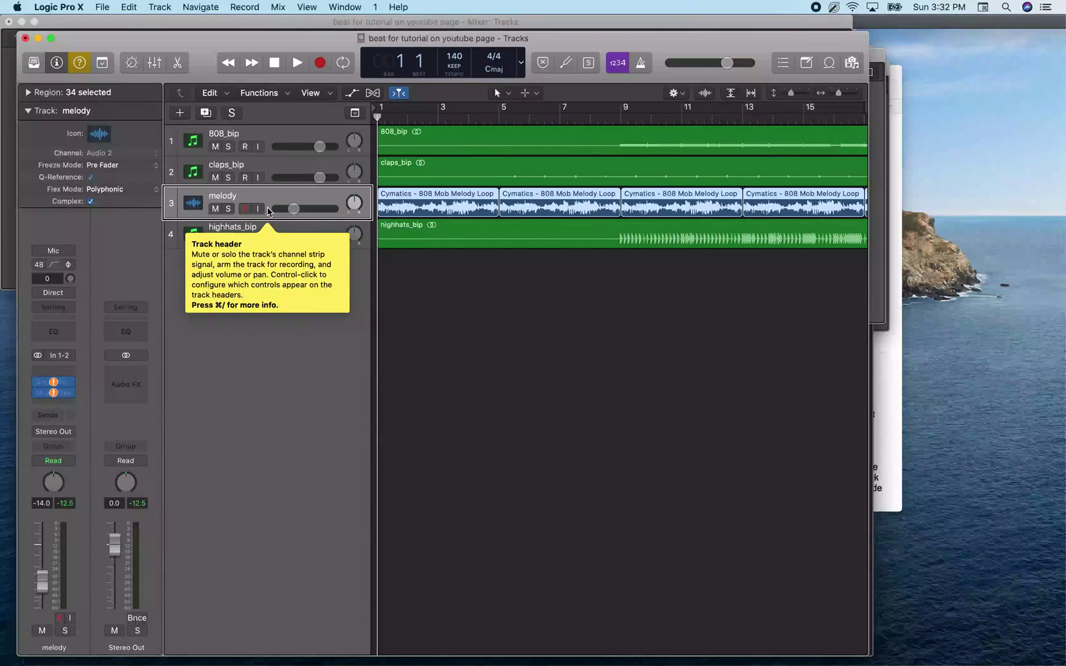
key(End)
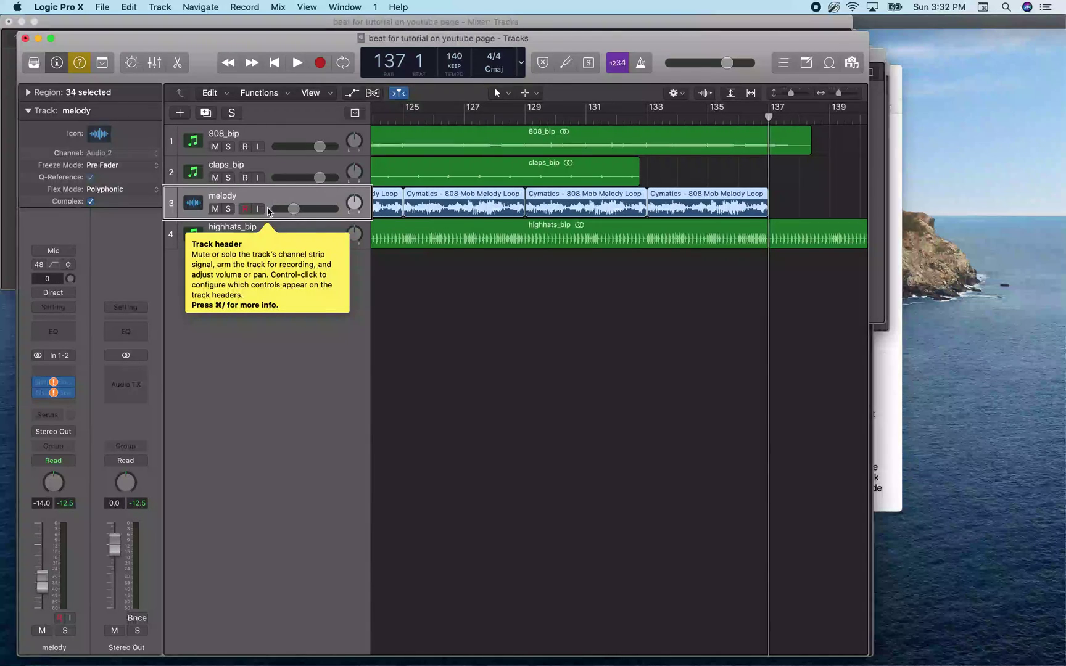
key(Home)
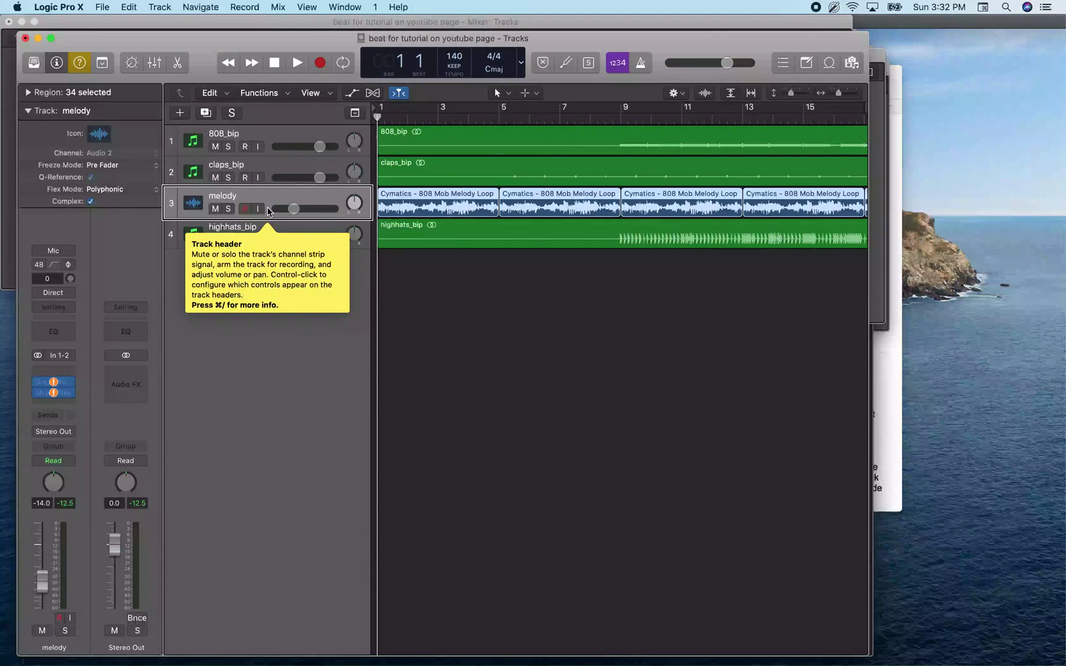
- Select the first melody region and move the playhead across it to bar 5 and back to bar 1
key(Left)
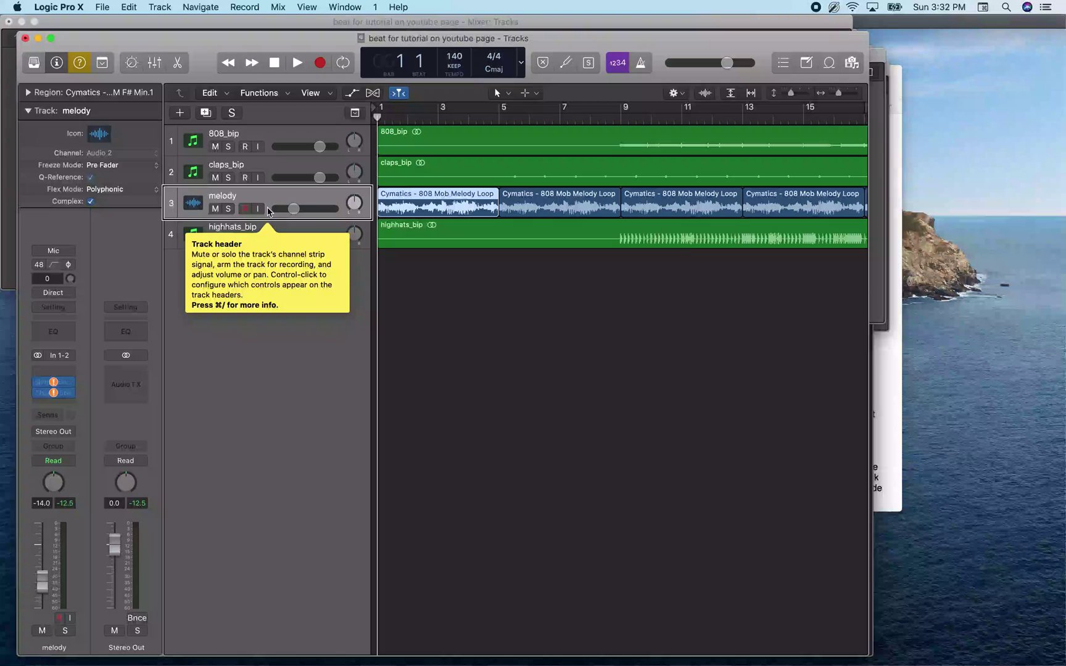
key(period)
key(period)
key(period)
key(period)
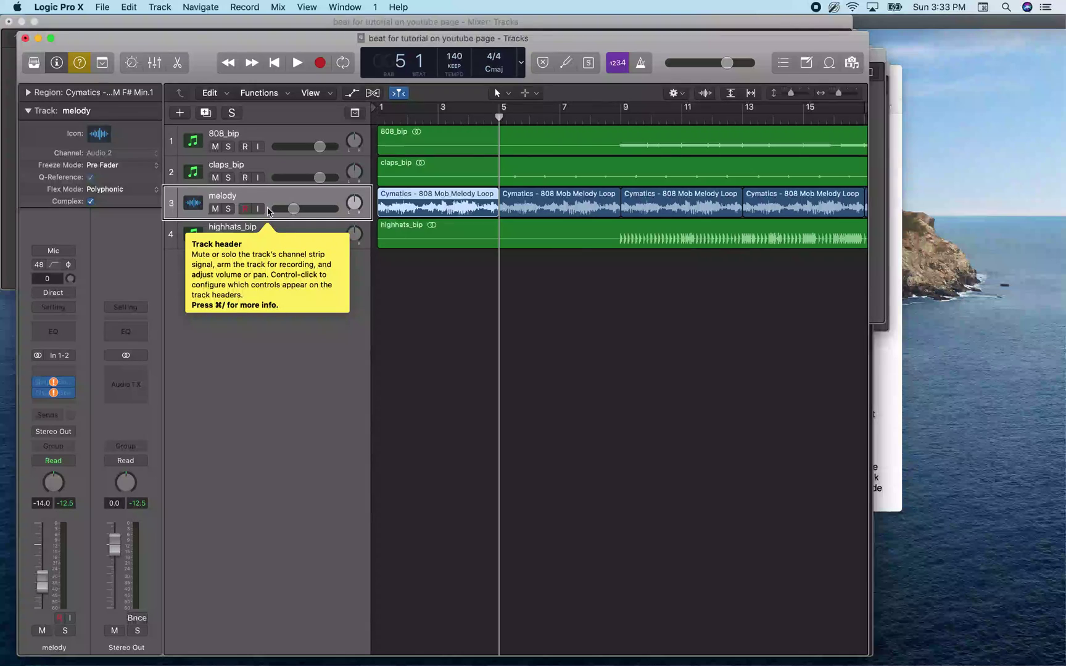
key(Return)
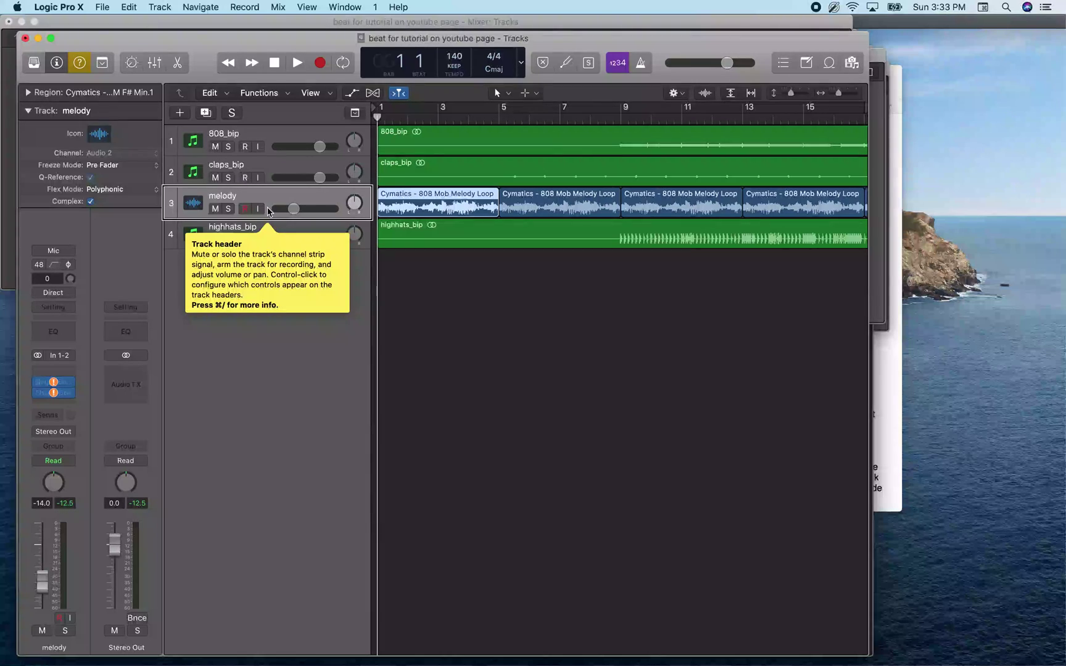
- Select the second melody region and move the playhead to its end at bar 9 and its start at bar 5
key(Right)
key(shift+period)
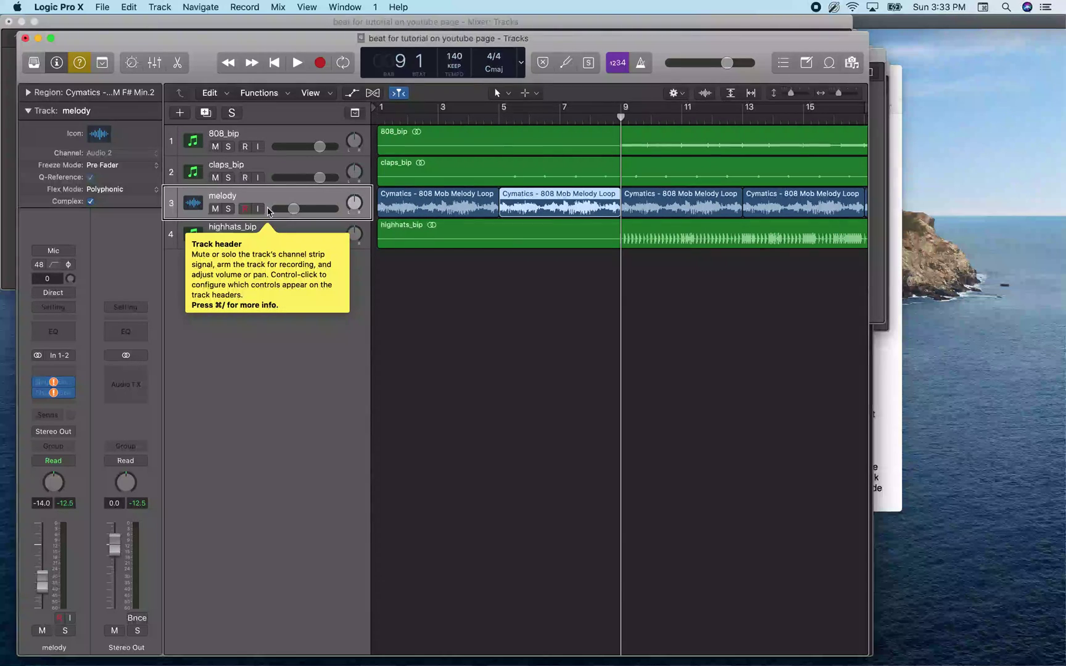
key(shift+Home)
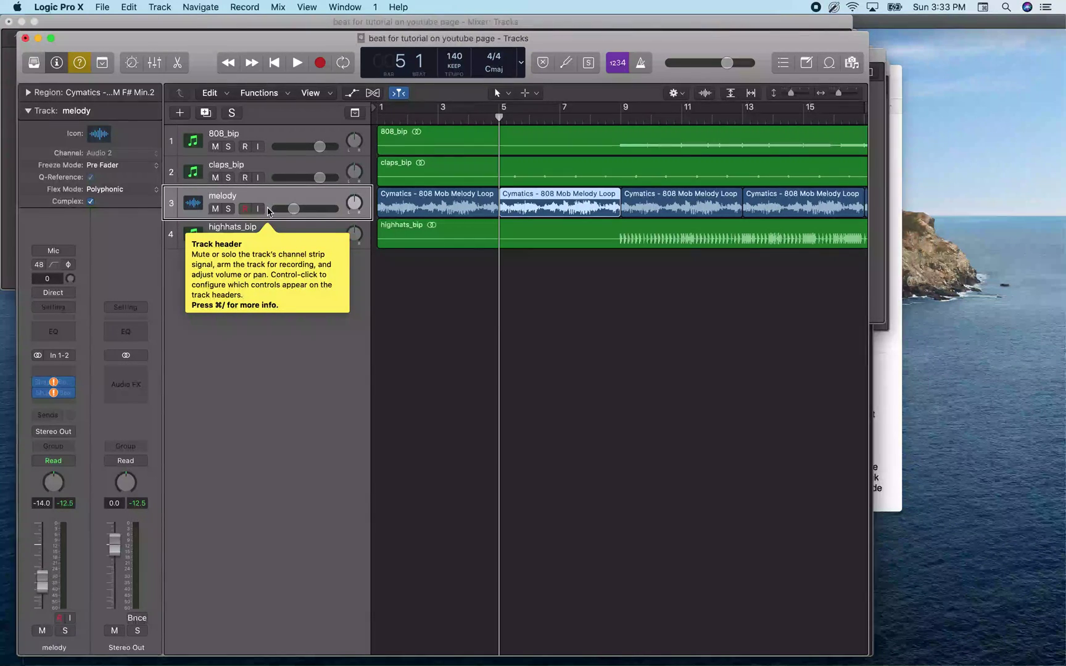
- Select the third melody region and move the playhead to its start at bar 9 and its end at bar 13
key(Right)
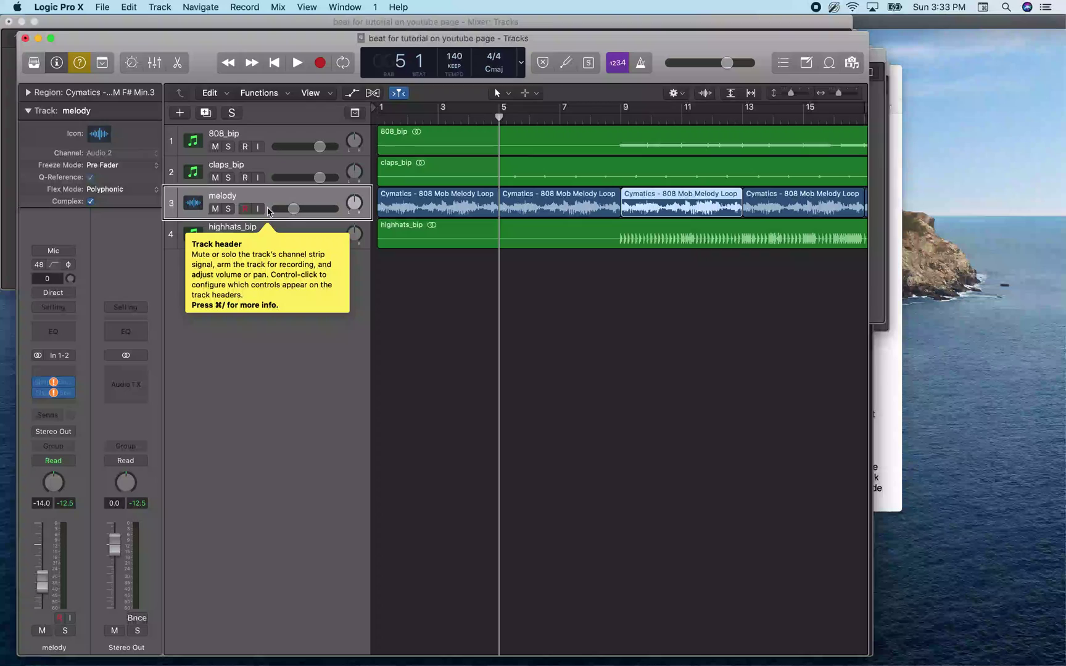
key(shift+Home)
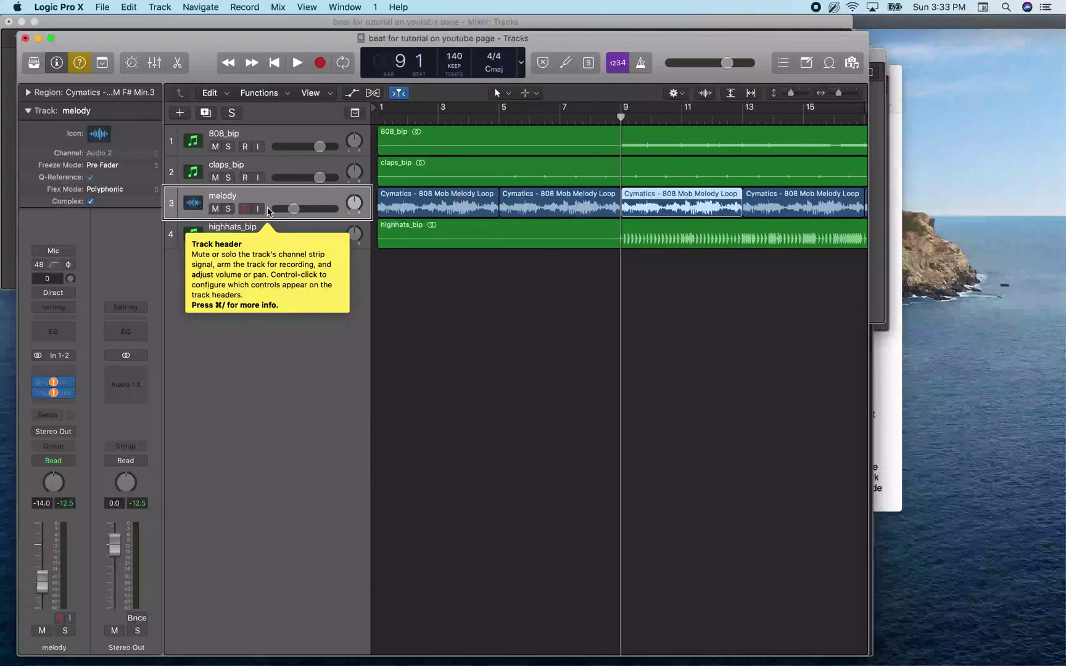
key(shift+End)
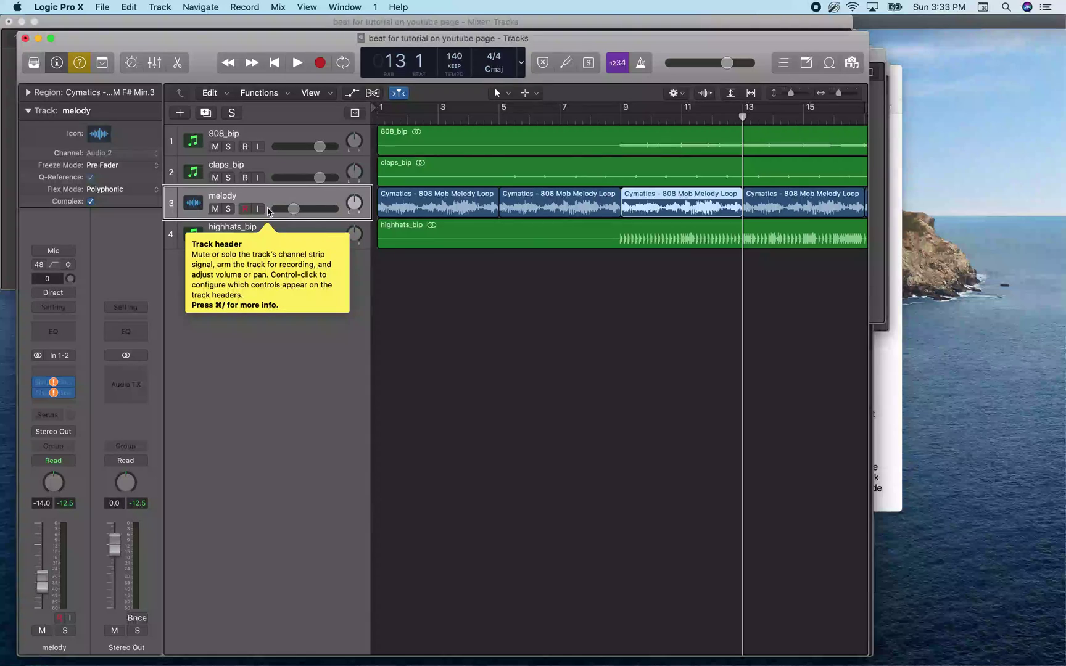
- Select the fourth melody region and move the playhead bar by bar to bar 17 and back to bar 13
key(Right)
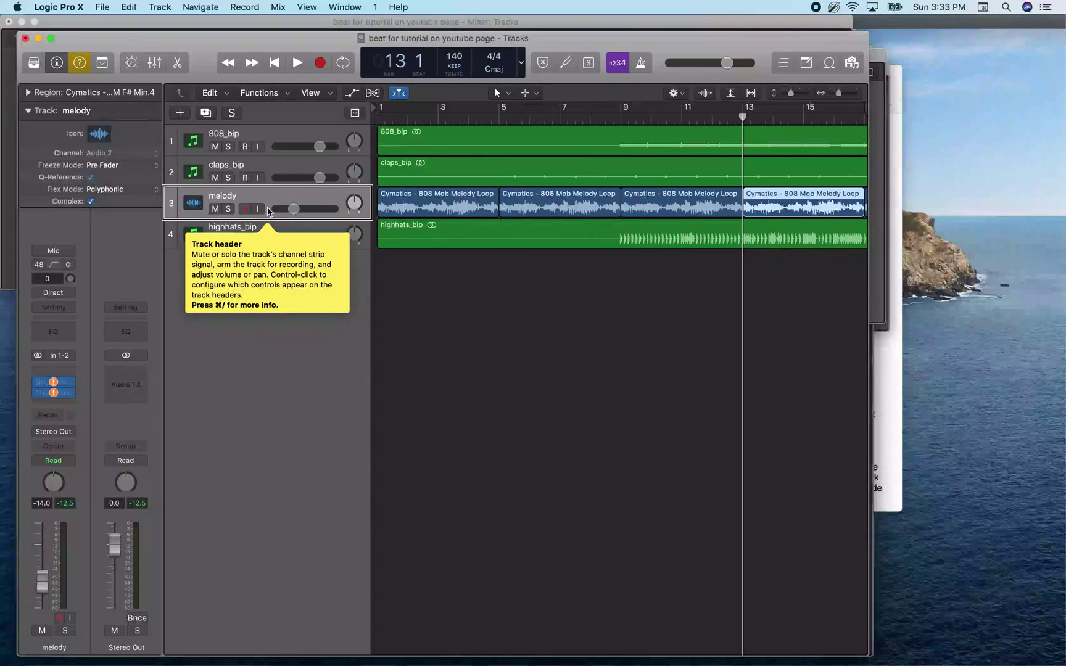
key(.)
key(.)
key(.)
key(.)
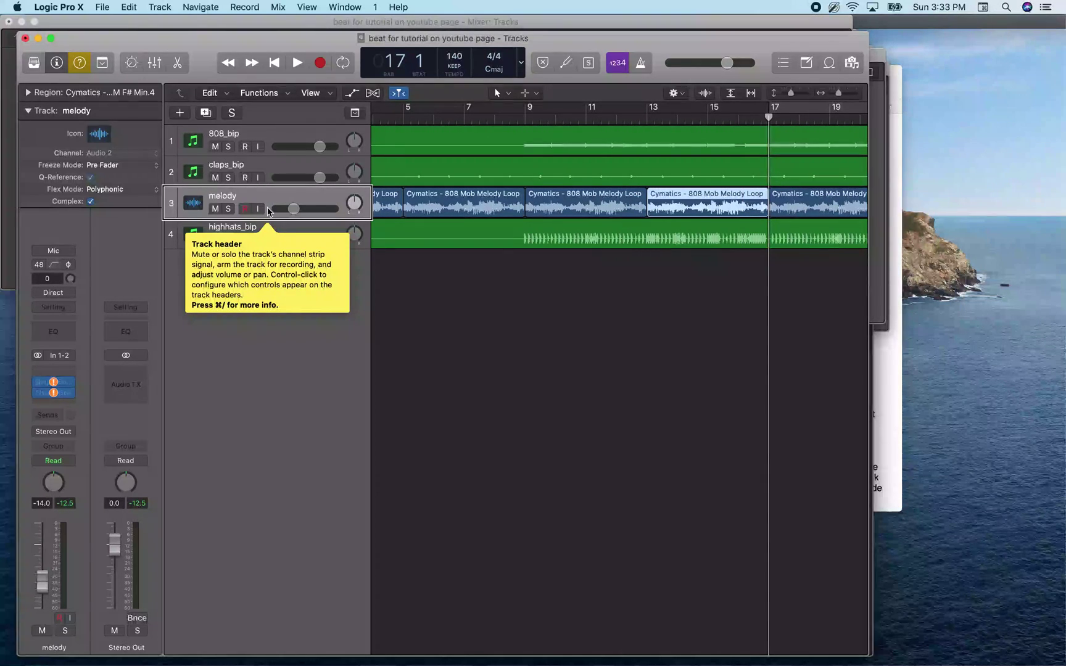
key(comma)
key(comma)
key(comma)
key(comma)
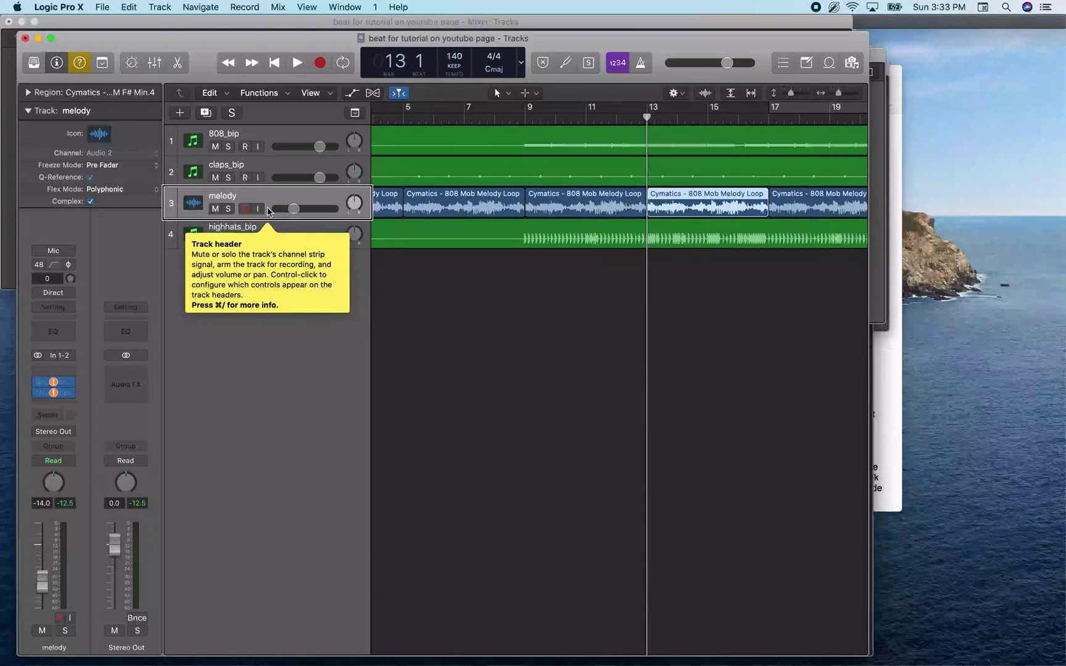
- Select the fifth melody region and move the playhead from bar 17 to bar 21 and back to the region's start
key(Right)
key(shift+Return)
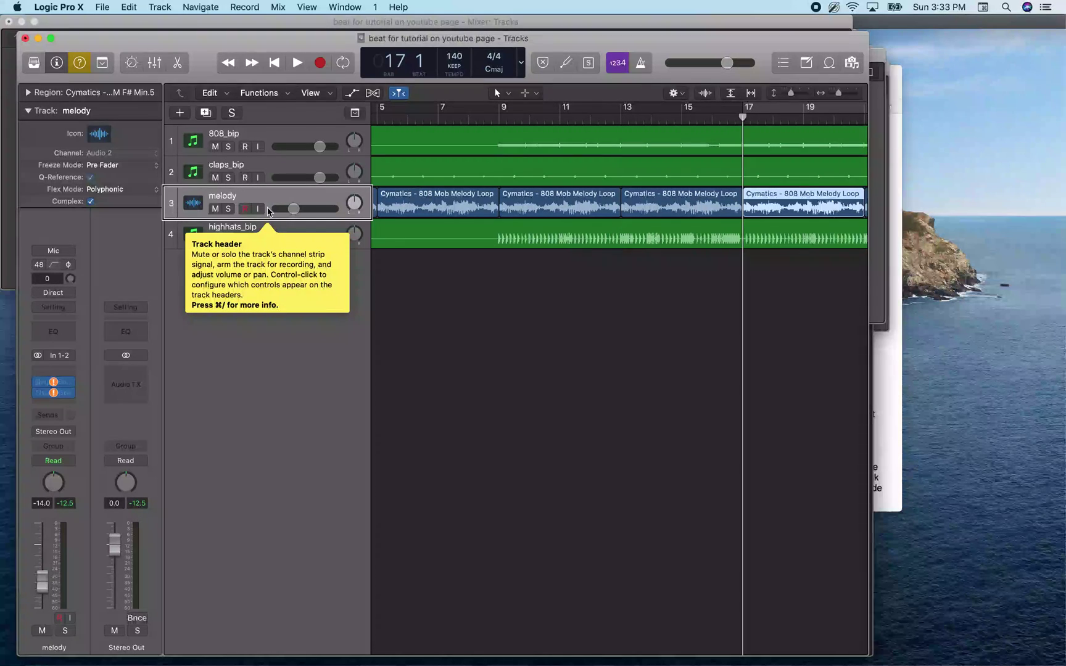
key(period)
key(period)
key(period)
key(period)
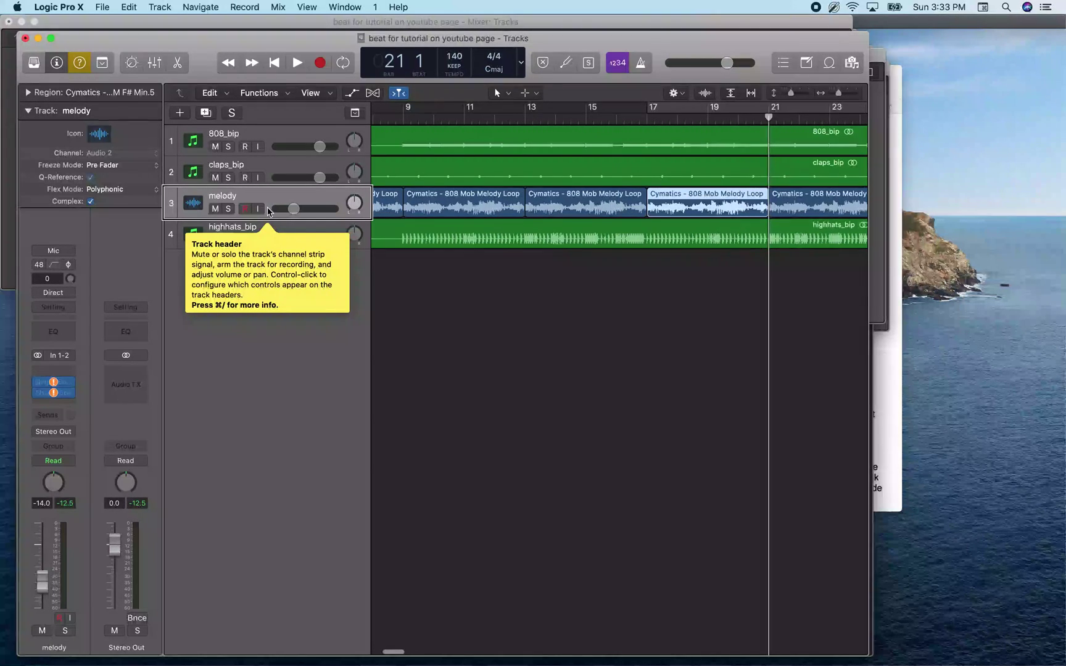
key(shift+Return)
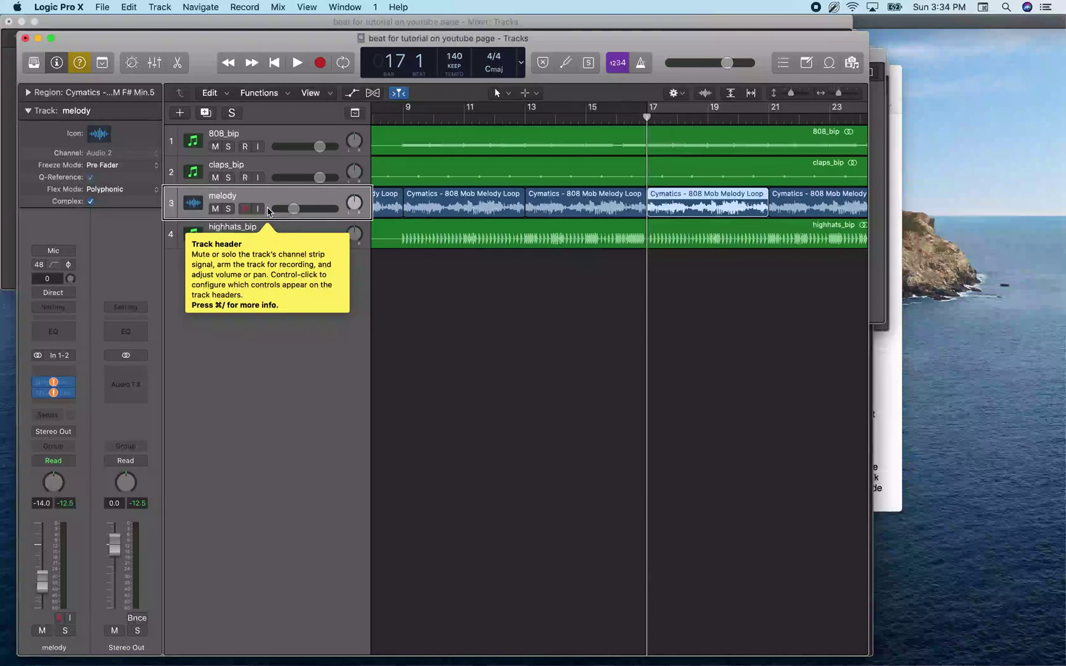
- Move the playhead four bars forward from bar 17, one bar at a time, and return it to bar 17
key(period)
key(period)
key(period)
key(period)
key(comma)
key(comma)
key(comma)
key(comma)
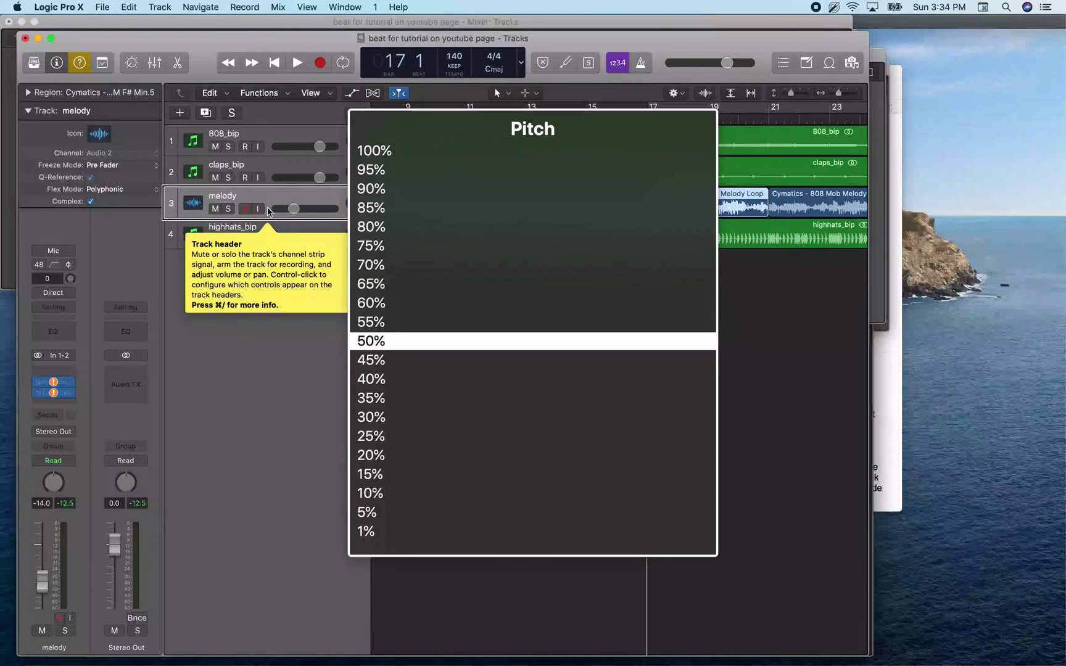
- Lower the VoiceOver speech rate to around 60%
key(ctrl+alt+super+Right)
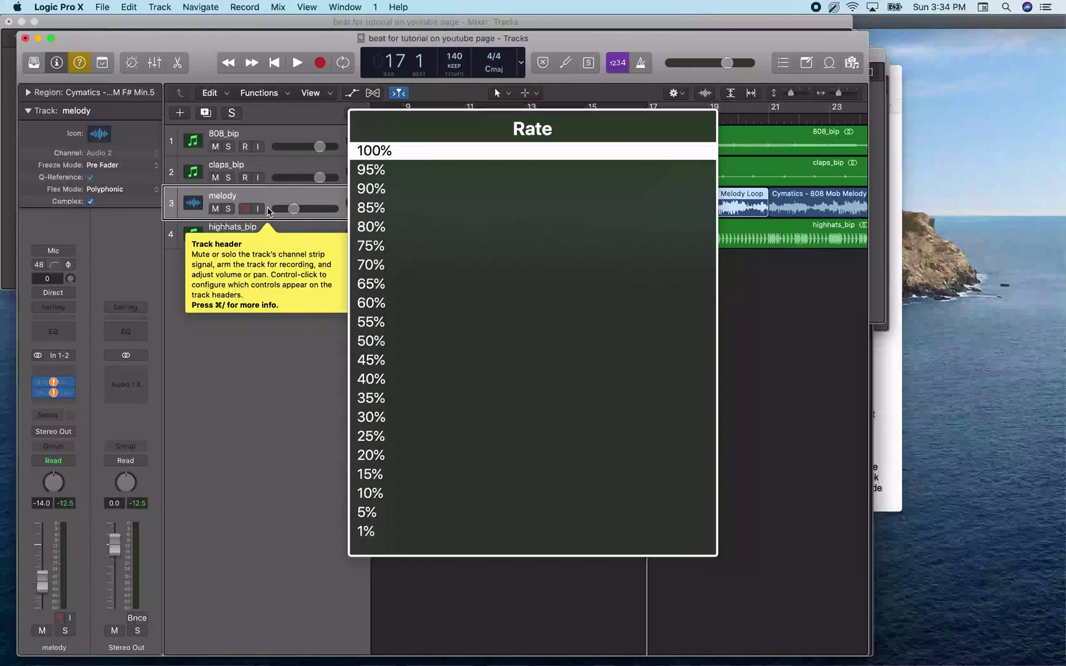
key(ctrl+alt+super+Down)
key(ctrl+alt+super+Down)
key(ctrl+alt+super+Down)
key(ctrl+alt+super+Down)
key(ctrl+alt+super+Down)
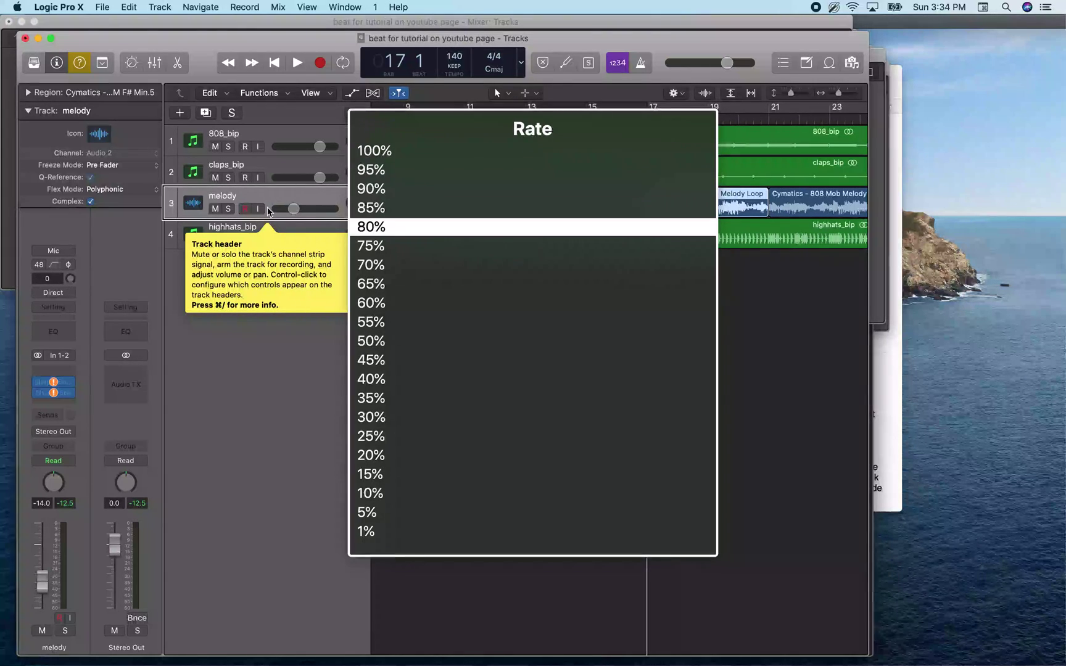
key(ctrl+alt+super+Down)
key(ctrl+alt+super+Down)
key(ctrl+alt+super+Down)
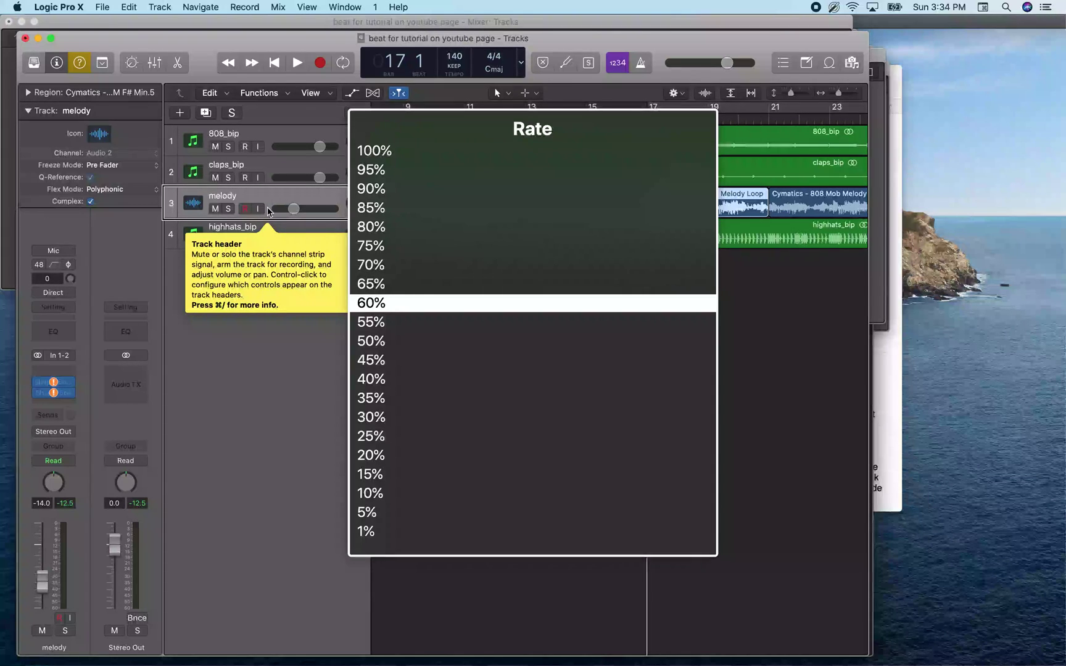
key(ctrl+alt+super+Up)
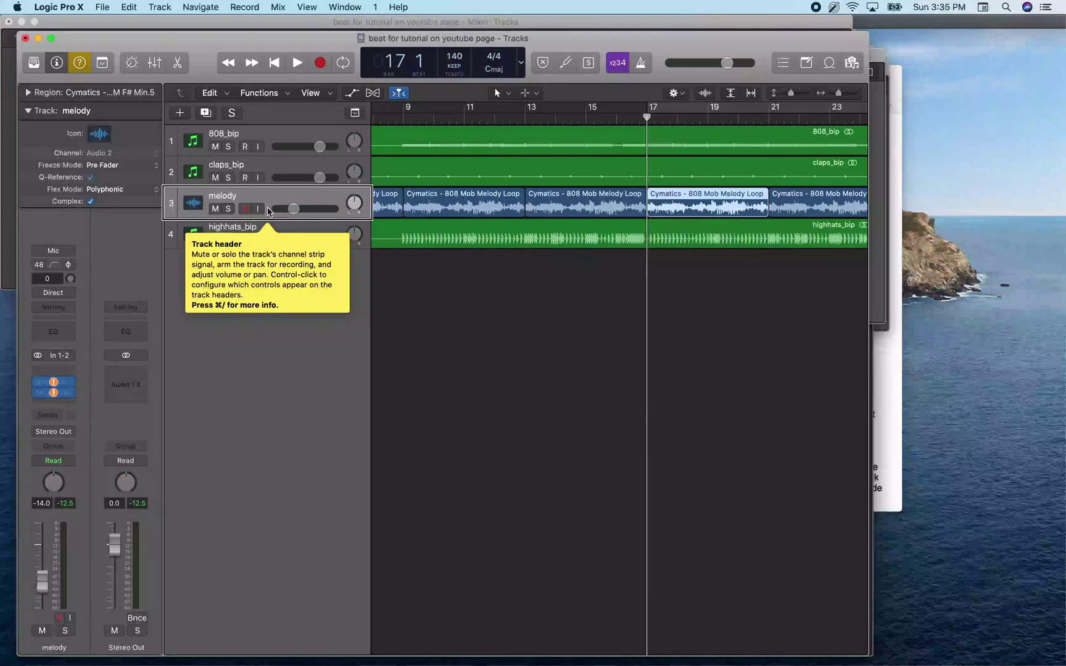
- Select the four melody regions between bar 17 and bar 33 and cut them with the playhead back at bar 17
key(shift+f)
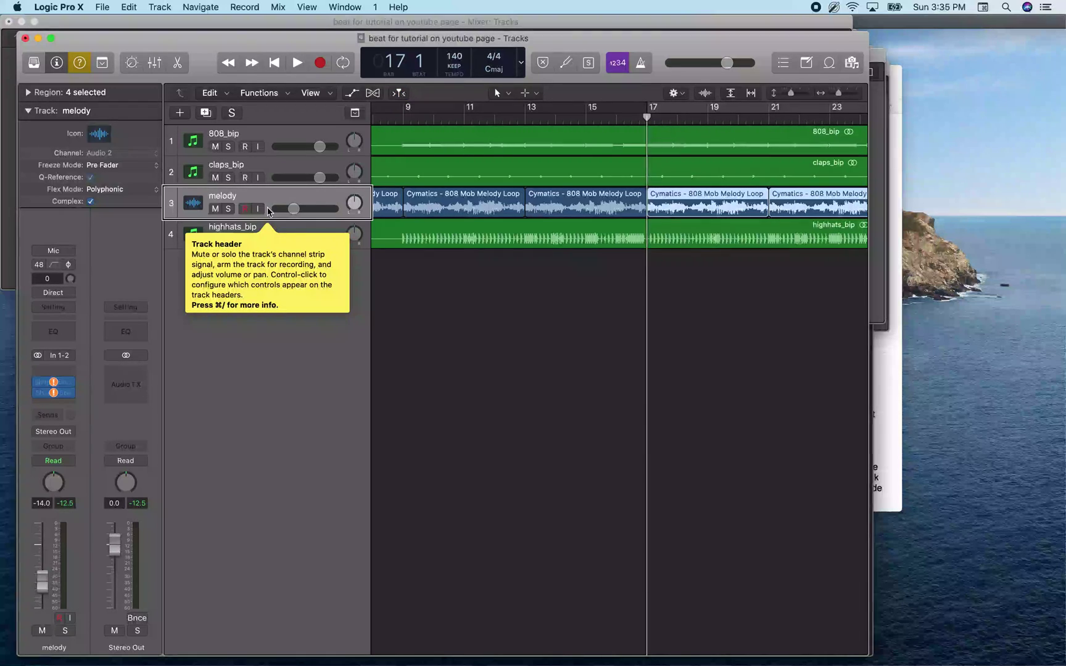
key(shift+End)
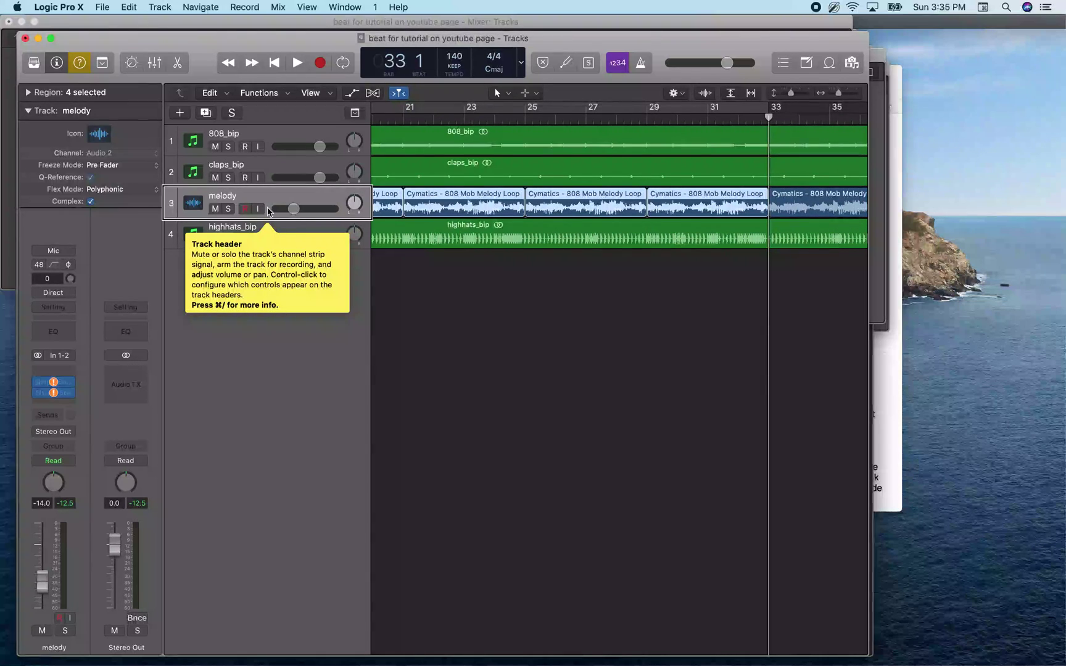
key(Return)
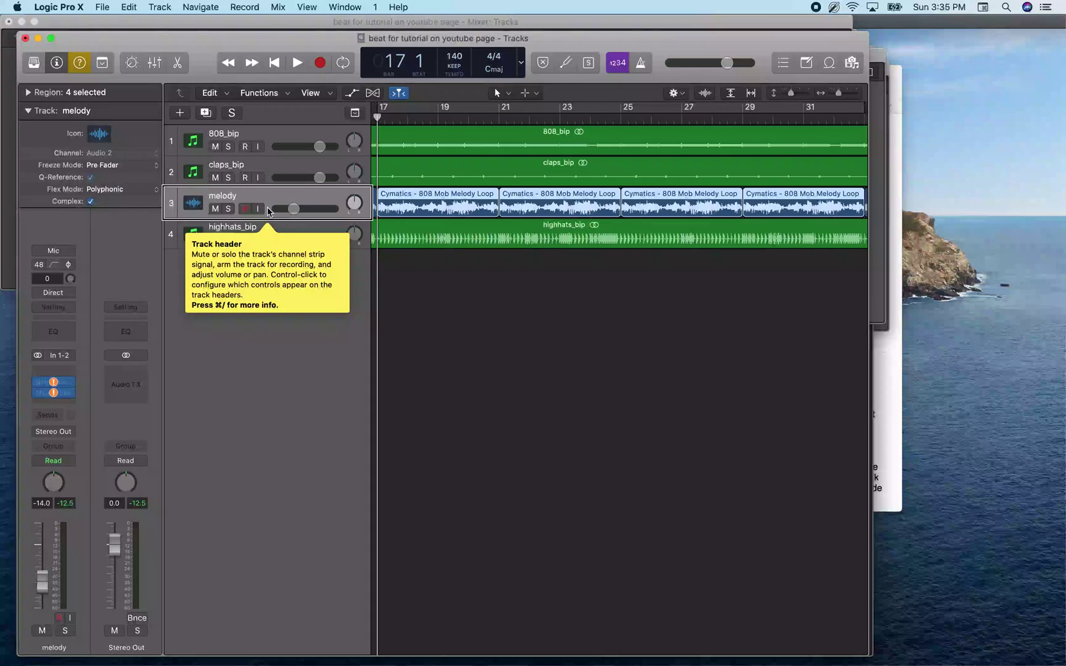
key(Delete)
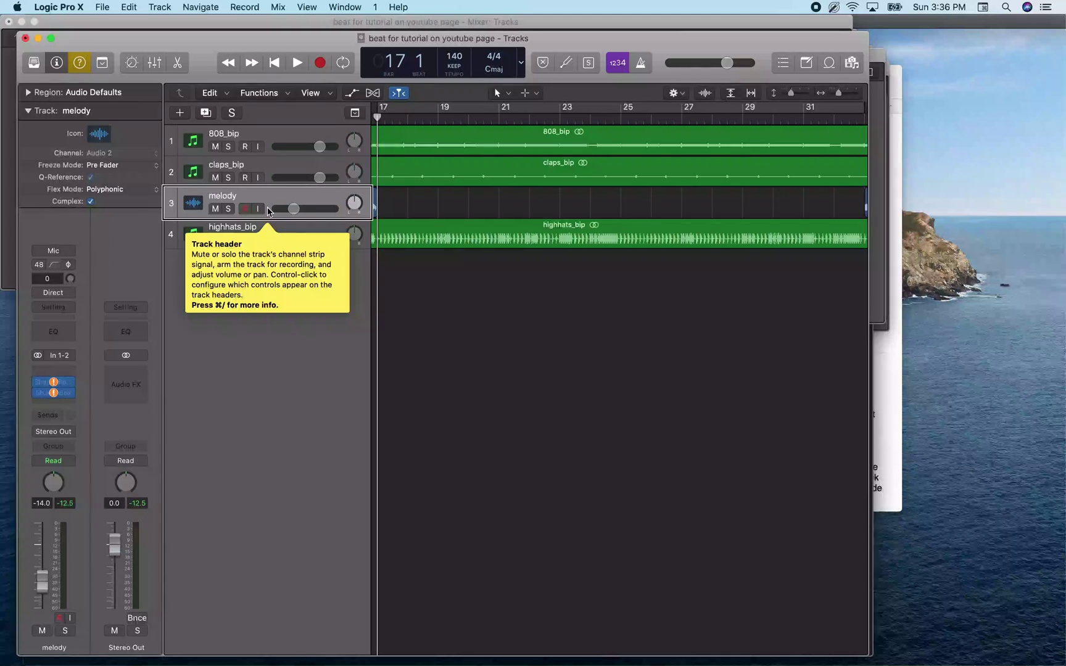
- Create a new audio track below melody and paste the four cut regions onto it at bar 17
key(alt+super+a)
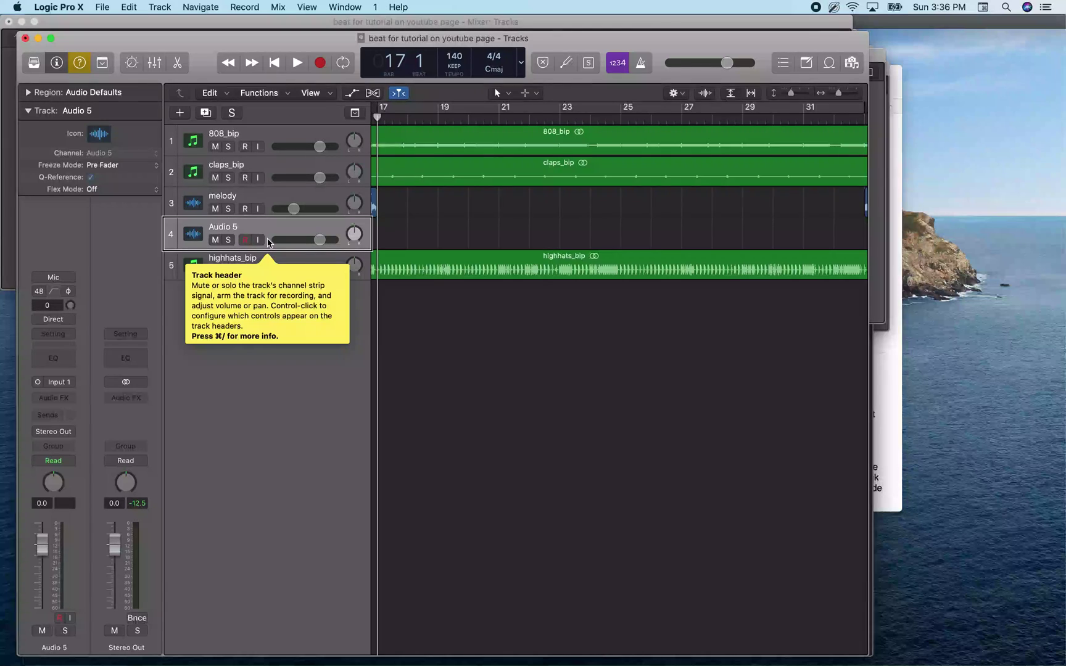
key(period)
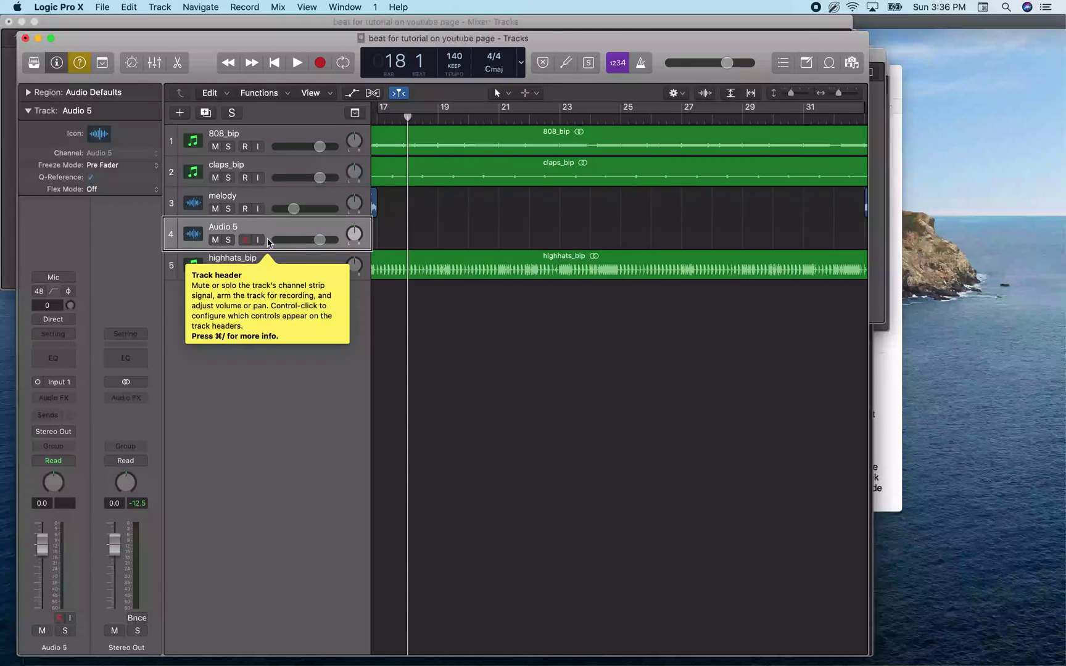
key(comma)
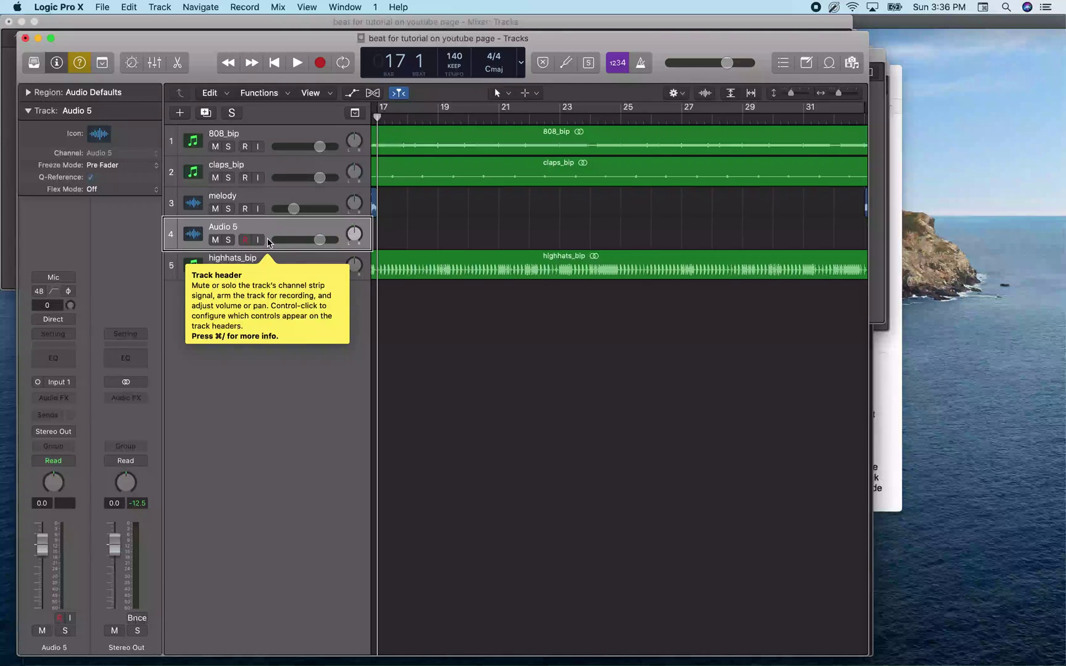
key(super+z)
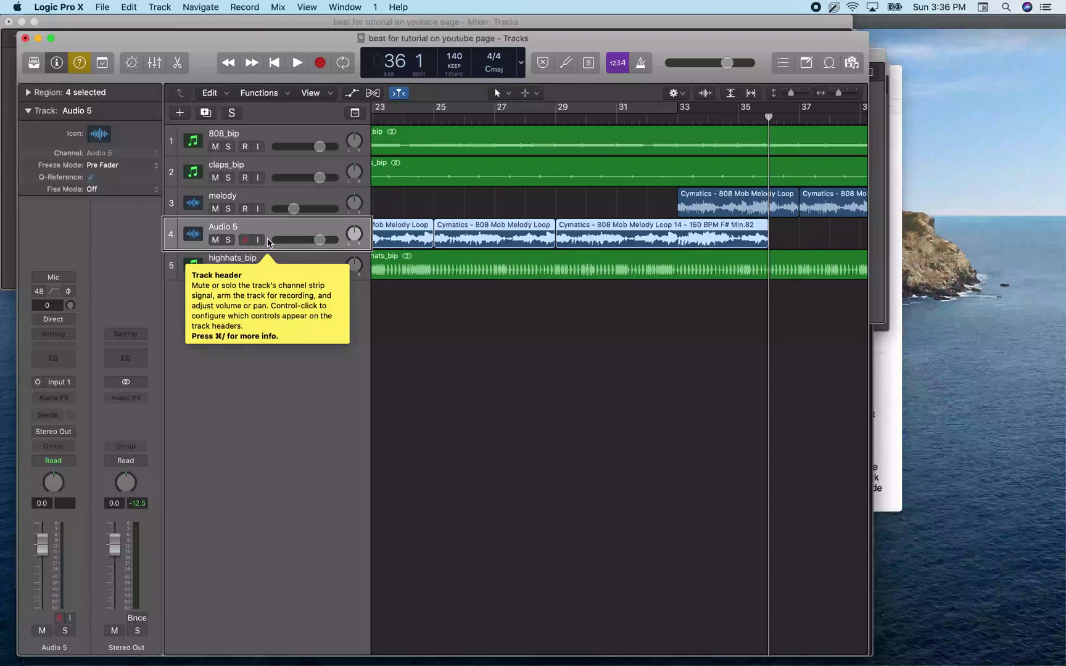
key(super+z)
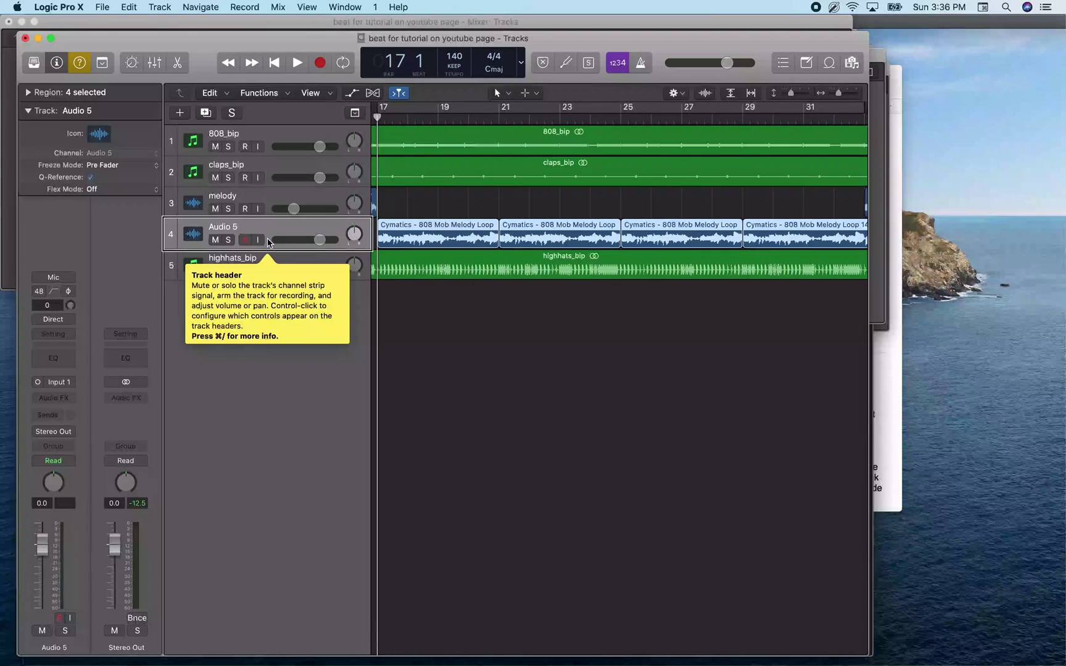
- Play the beat from bar 17 with the pasted regions, then solo the Audio 5 track and play it alone
key(space)
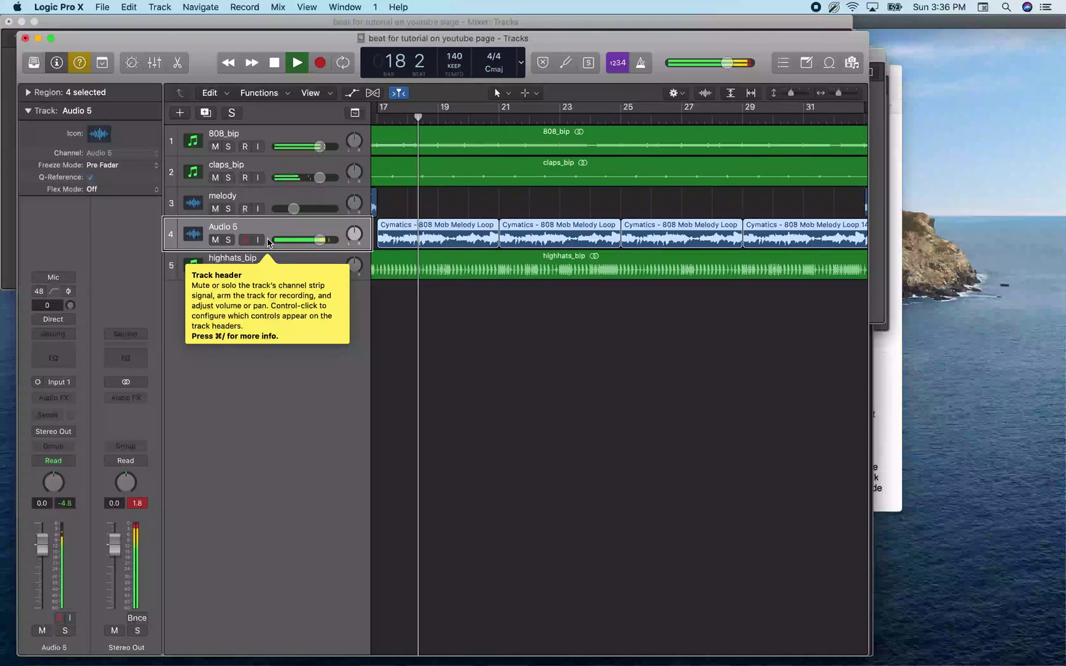
key(space)
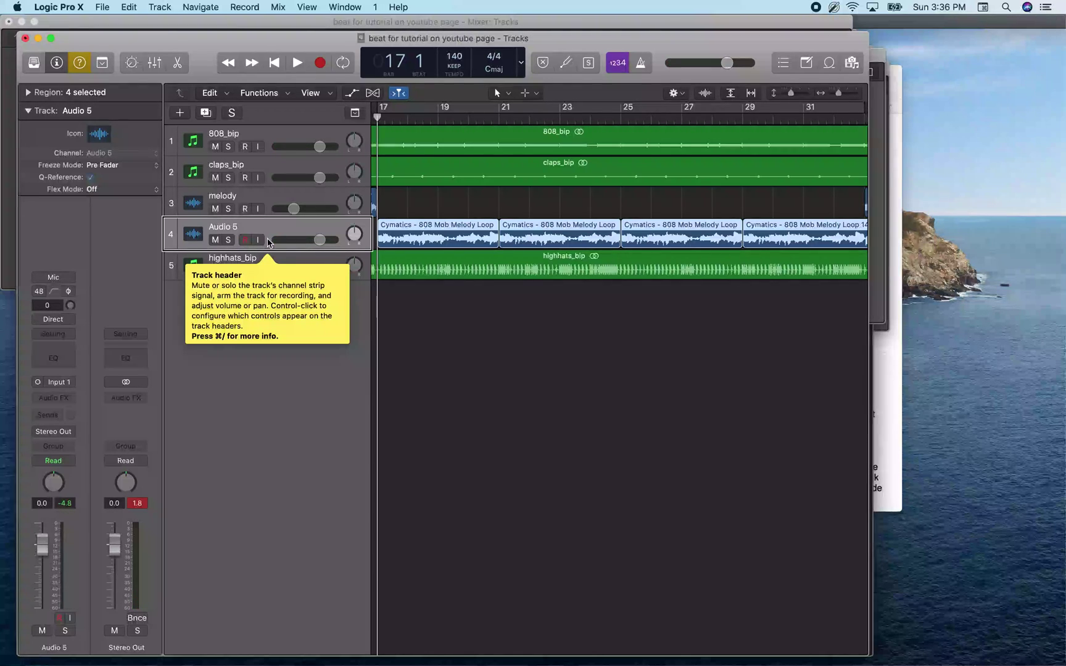
key(s)
key(space)
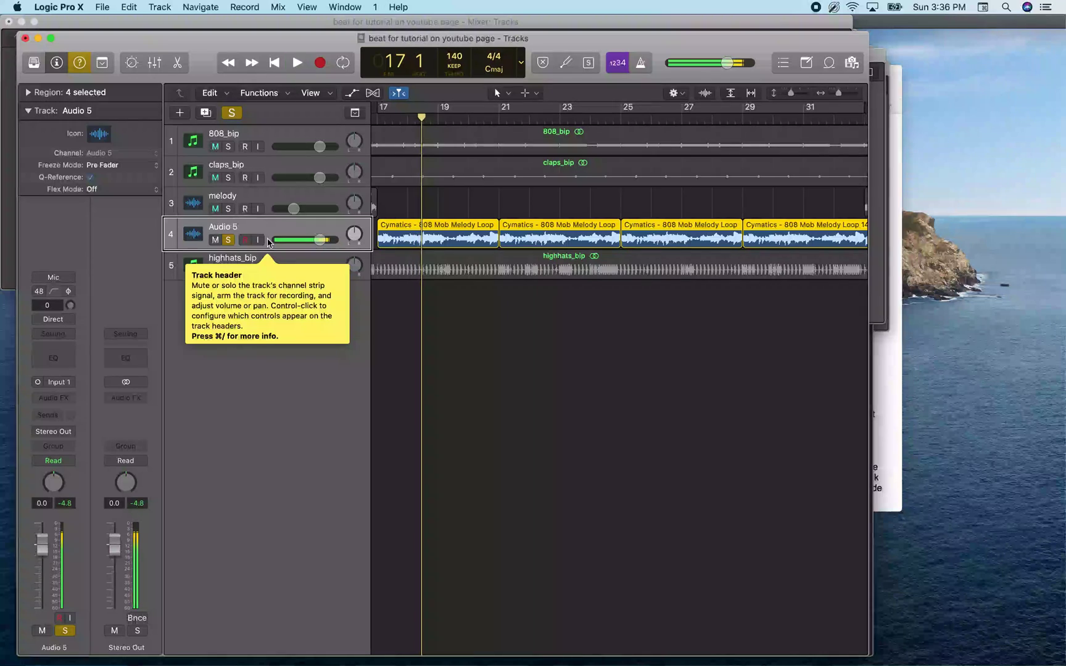
key(space)
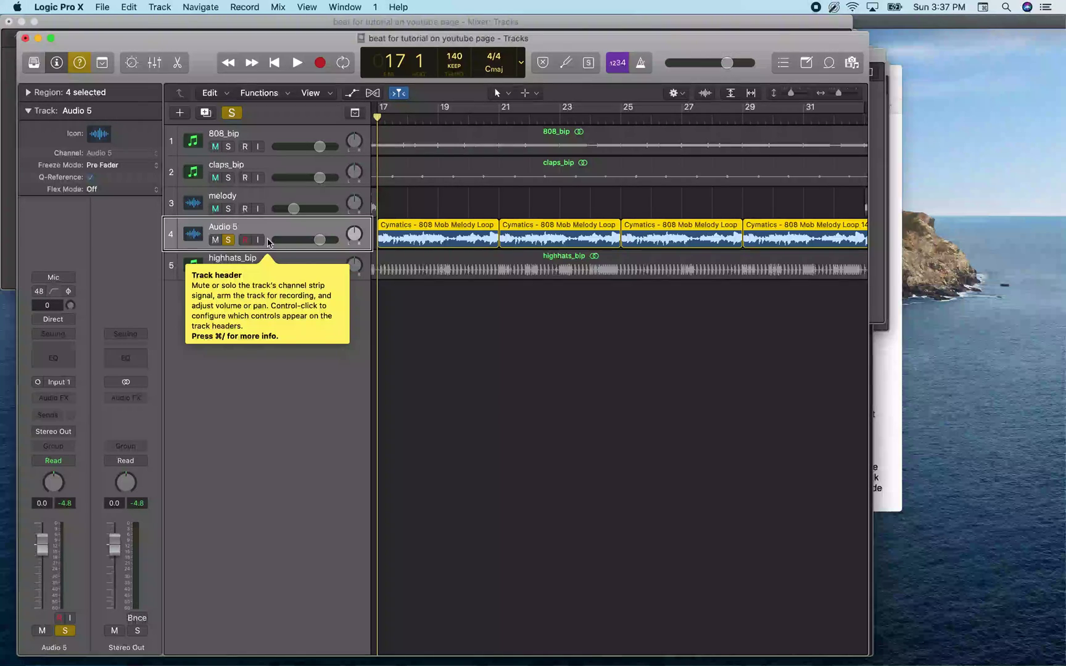
- Delete the four pasted regions and remove the Audio 5 track
key(Delete)
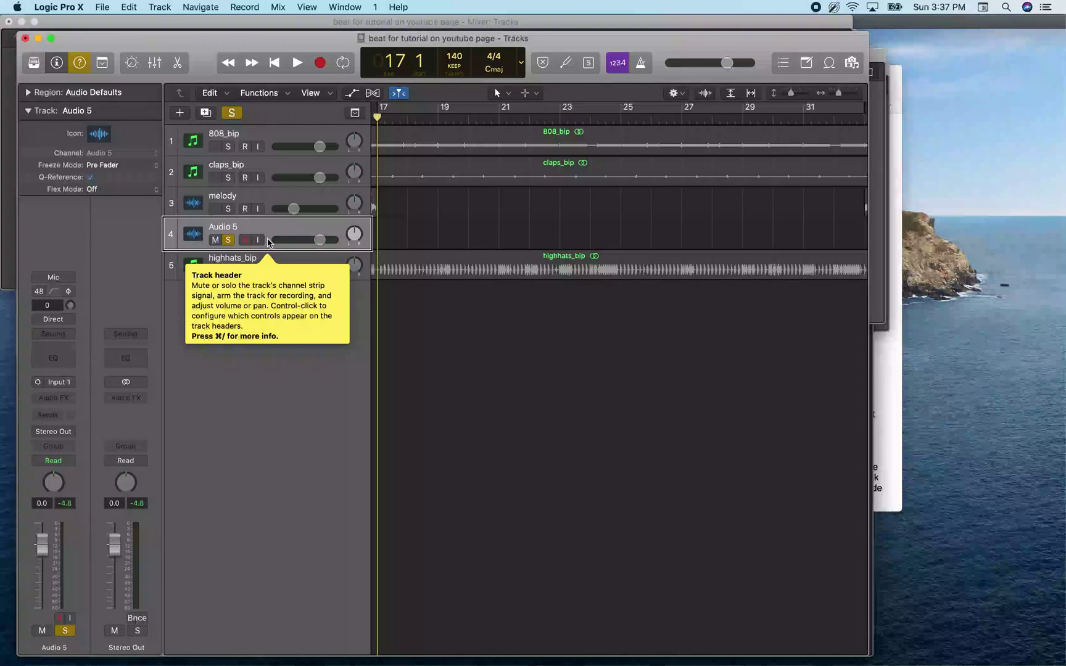
click(59, 7)
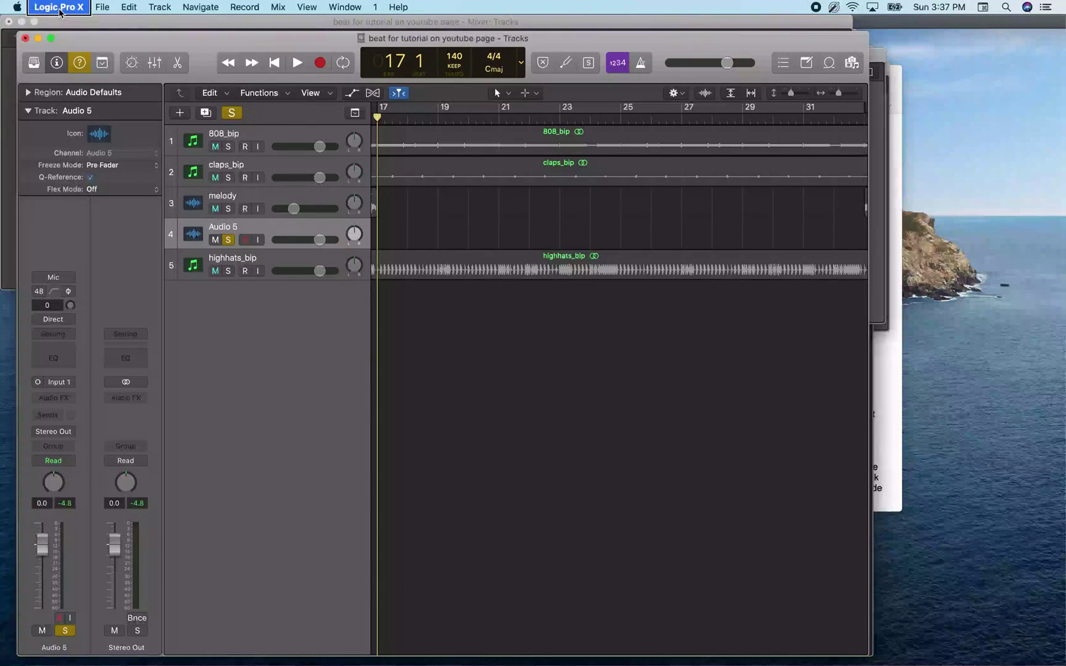
mouse_move(128, 7)
click(190, 23)
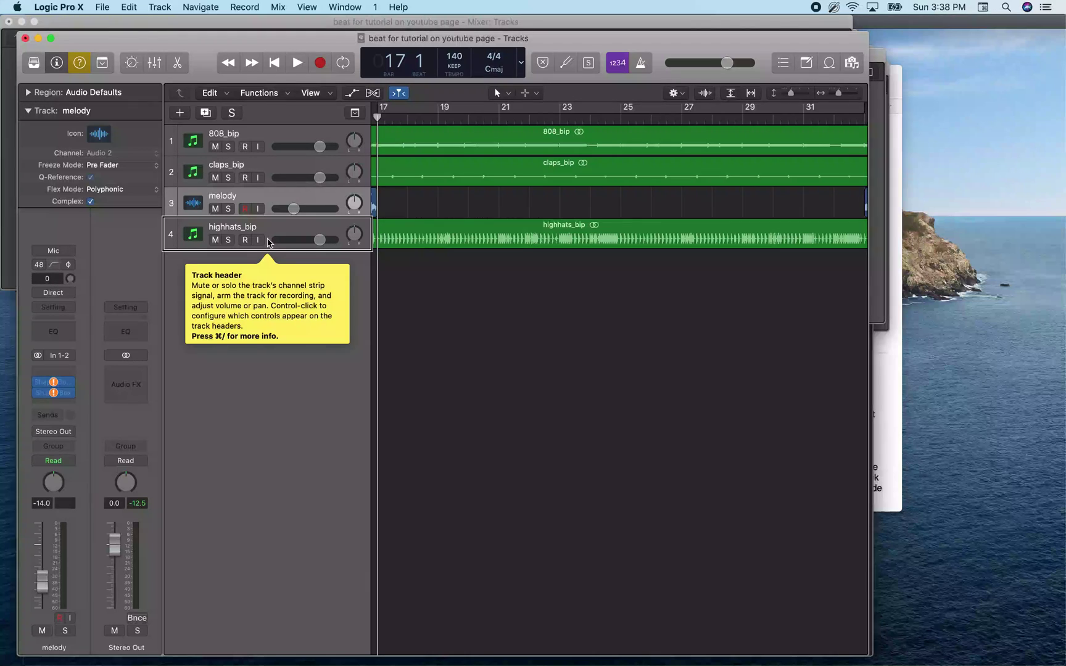
- Duplicate the melody track with its settings and paste the four cut regions onto the duplicate at bar 17
click(268, 211)
key(Down)
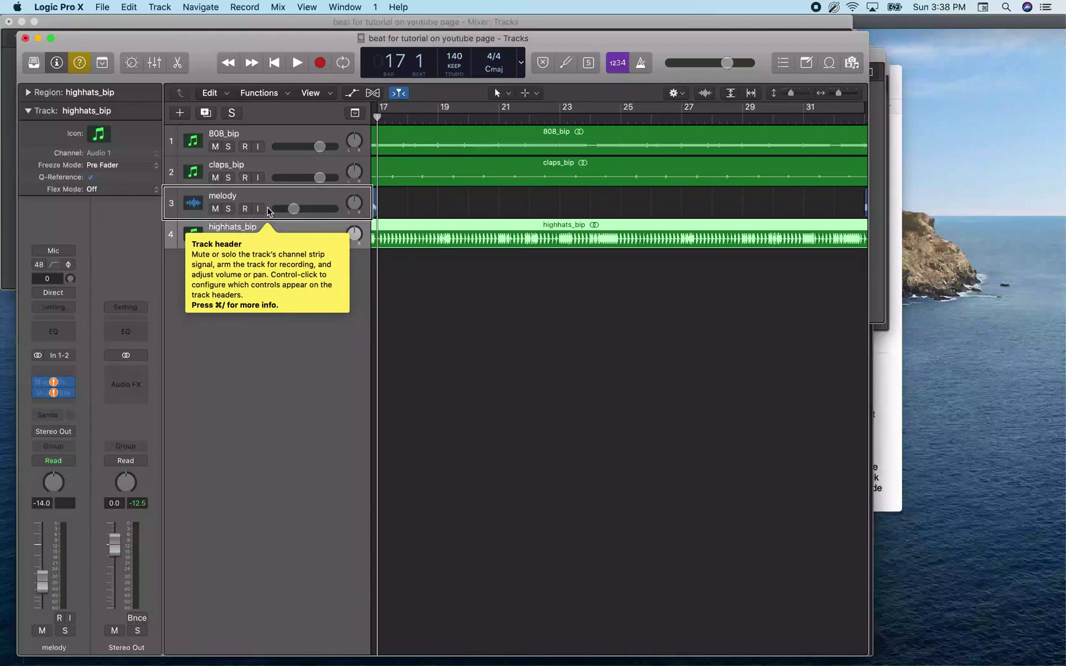
key(Up)
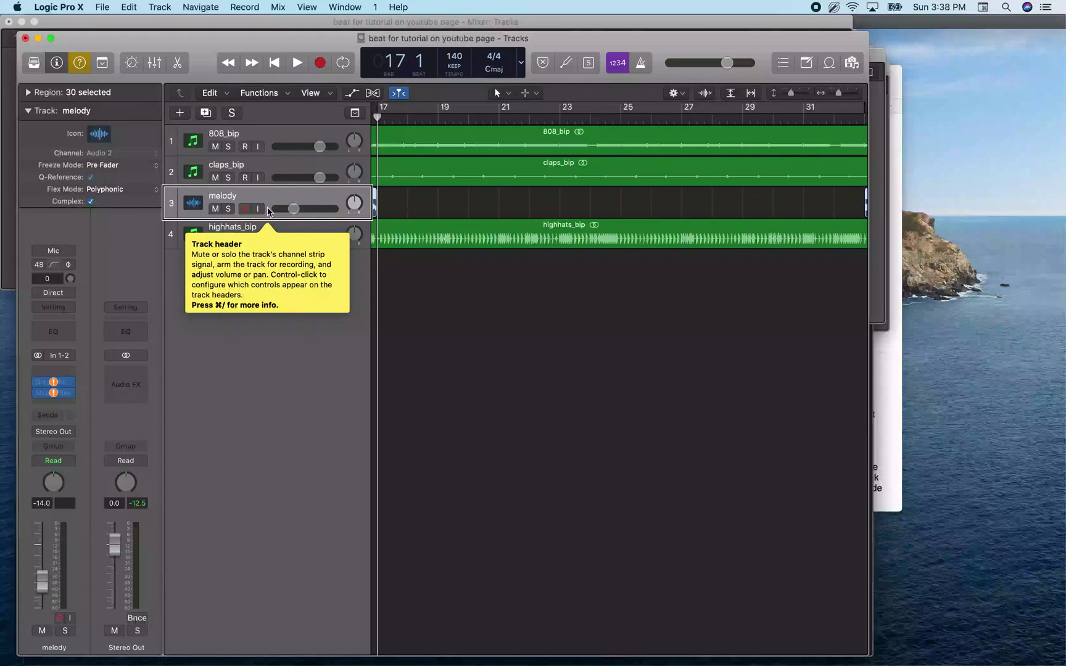
key(super+d)
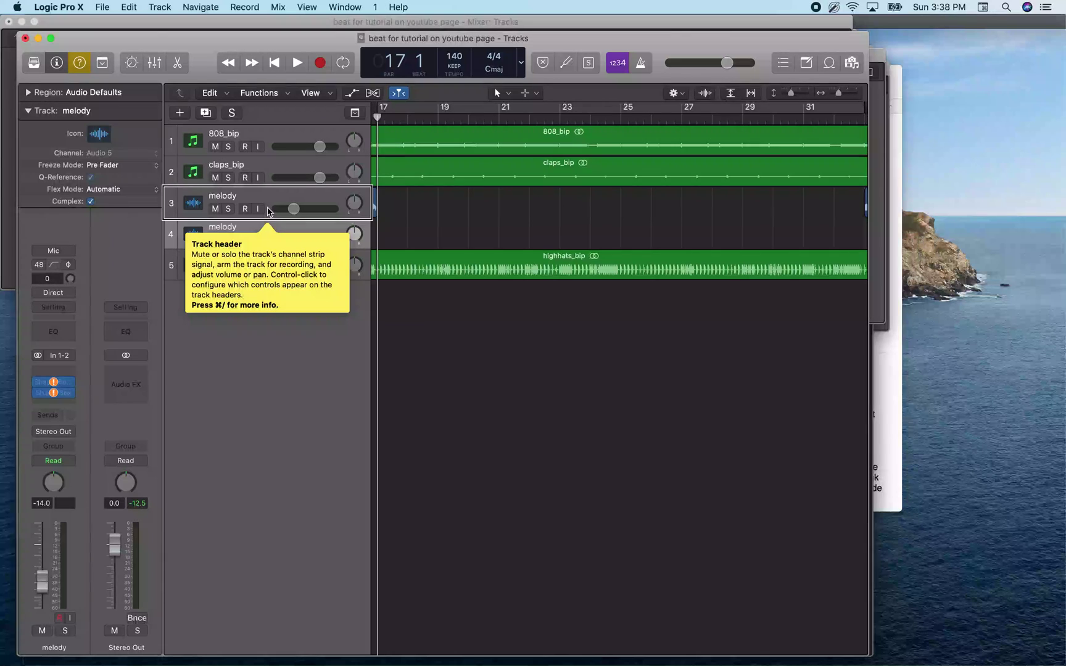
click(269, 241)
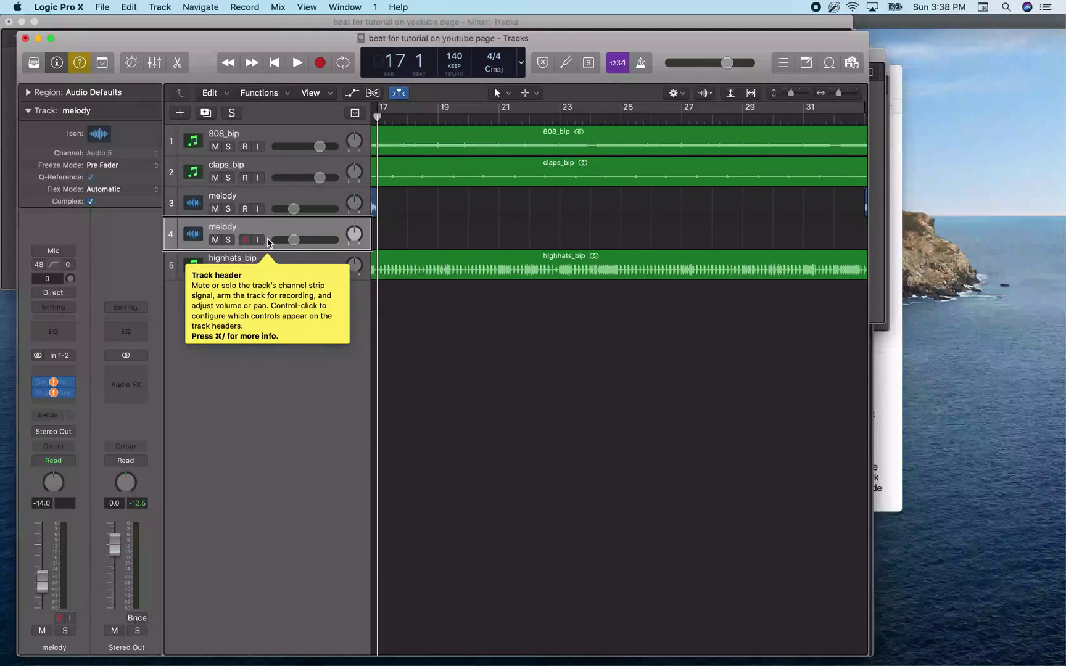
key(super+v)
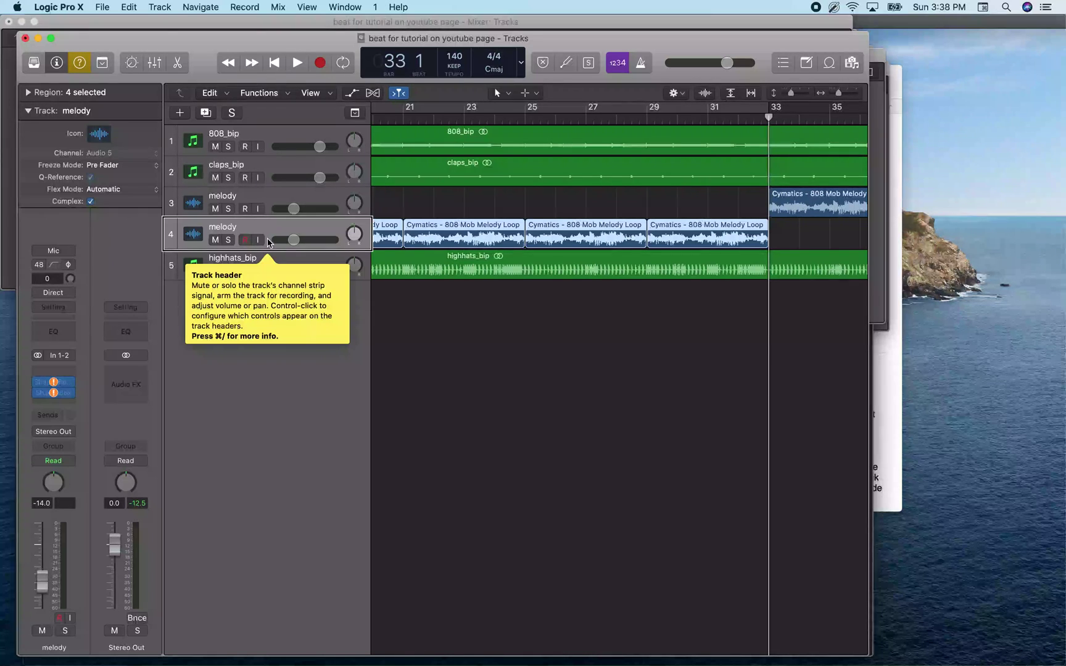
- Return the playhead to bar 17 and play back the arrangement with the duplicated melody track
key(shift+Home)
key(space)
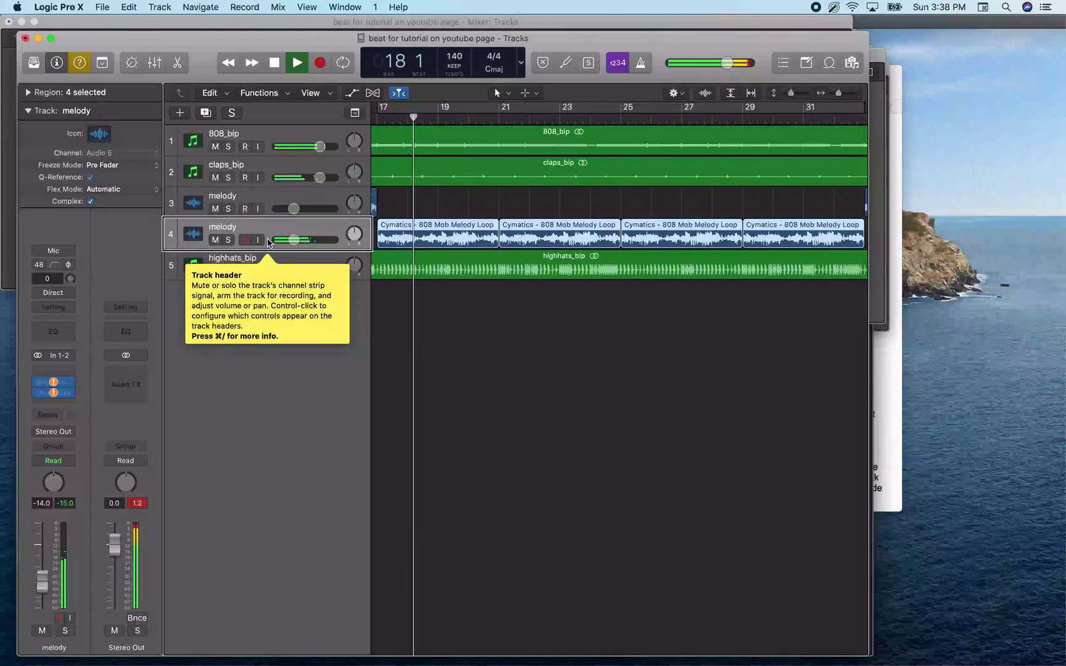
key(space)
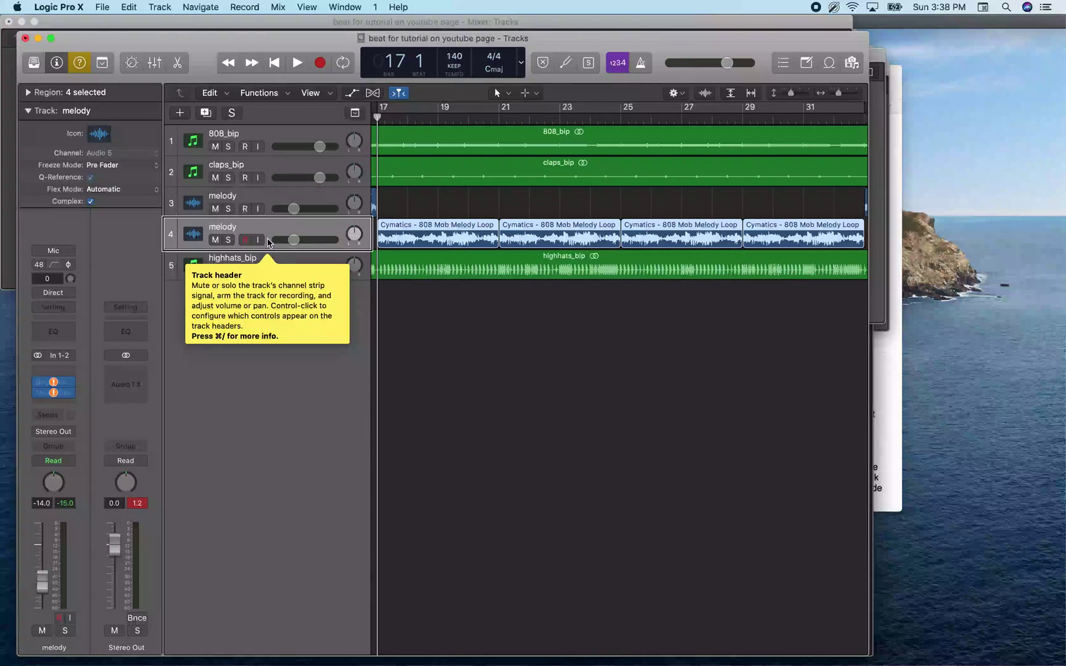
- Solo the original melody track and audition it from bar 17 and again from bar 16
click(267, 210)
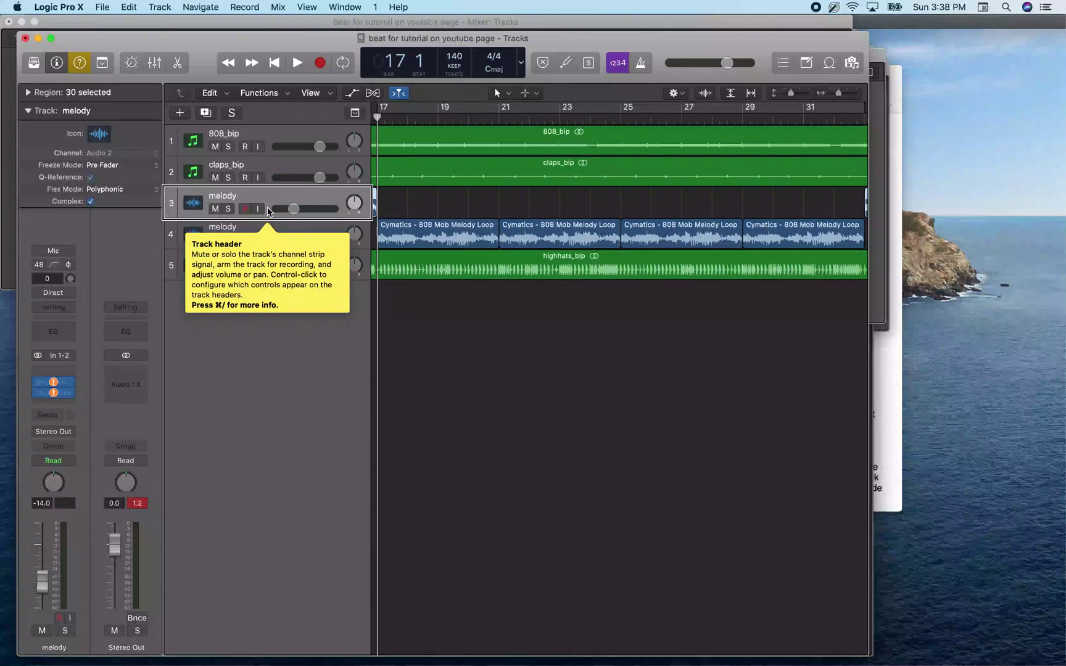
key(s)
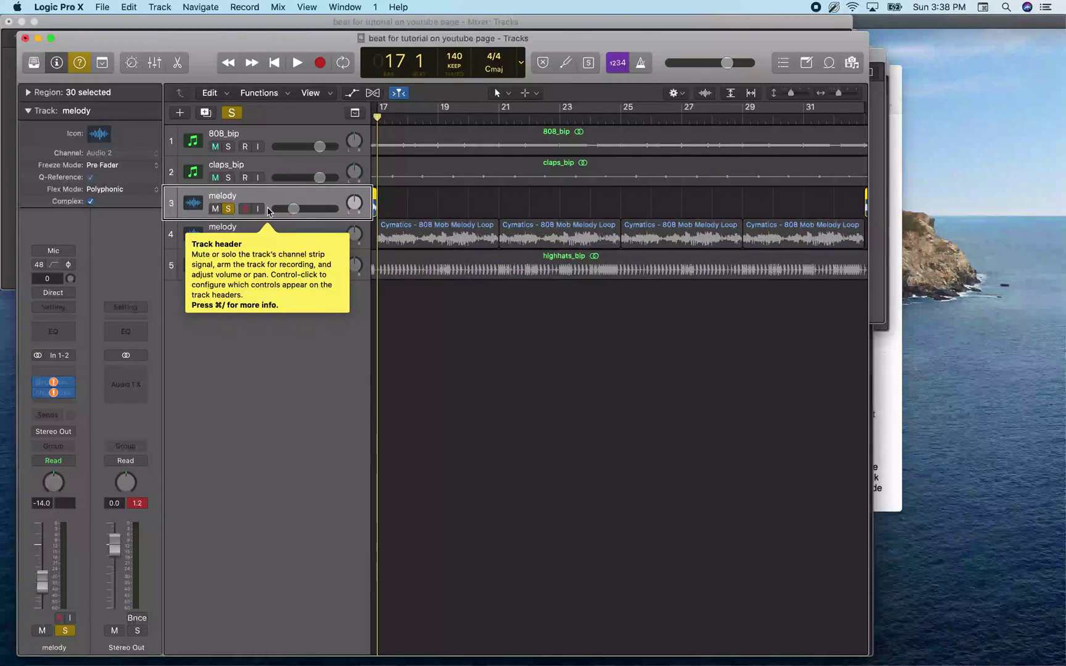
key(space)
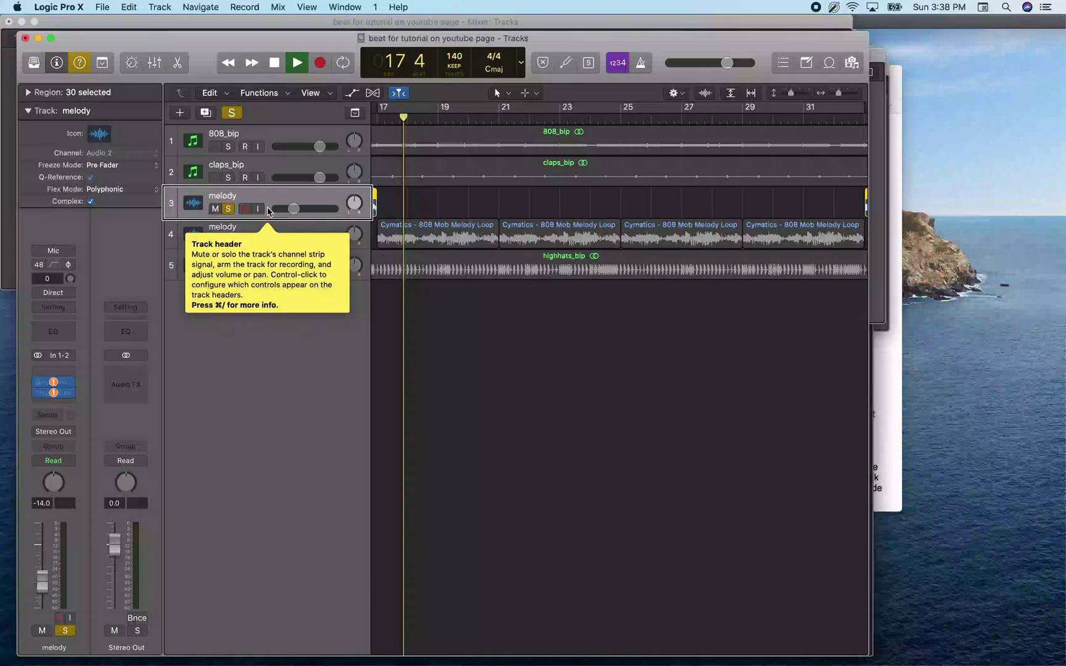
key(space)
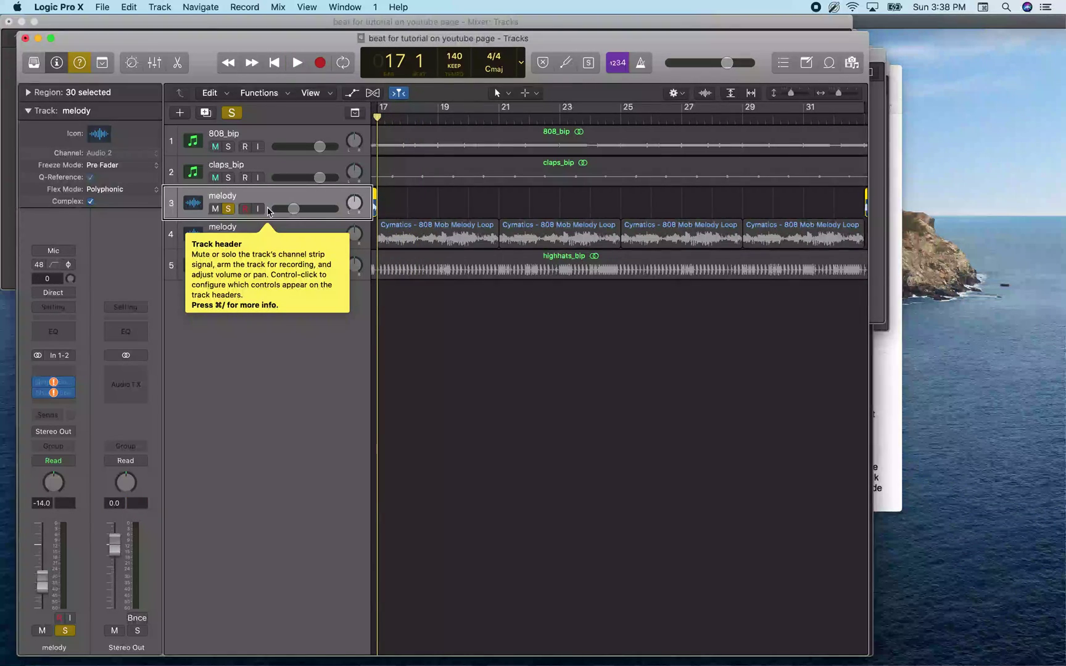
key(comma)
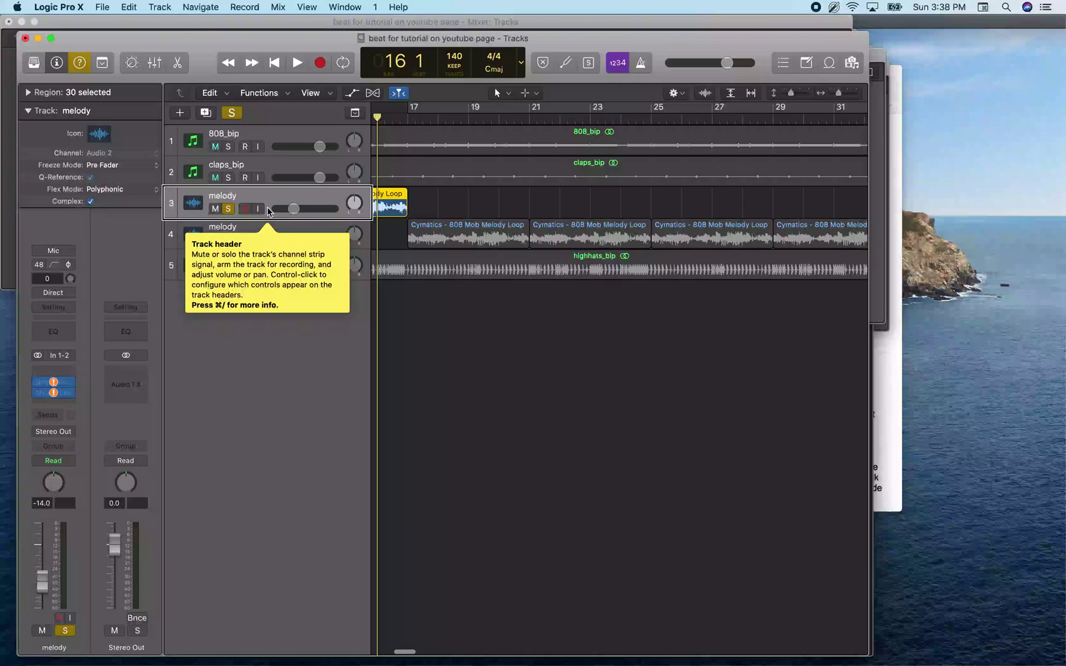
key(space)
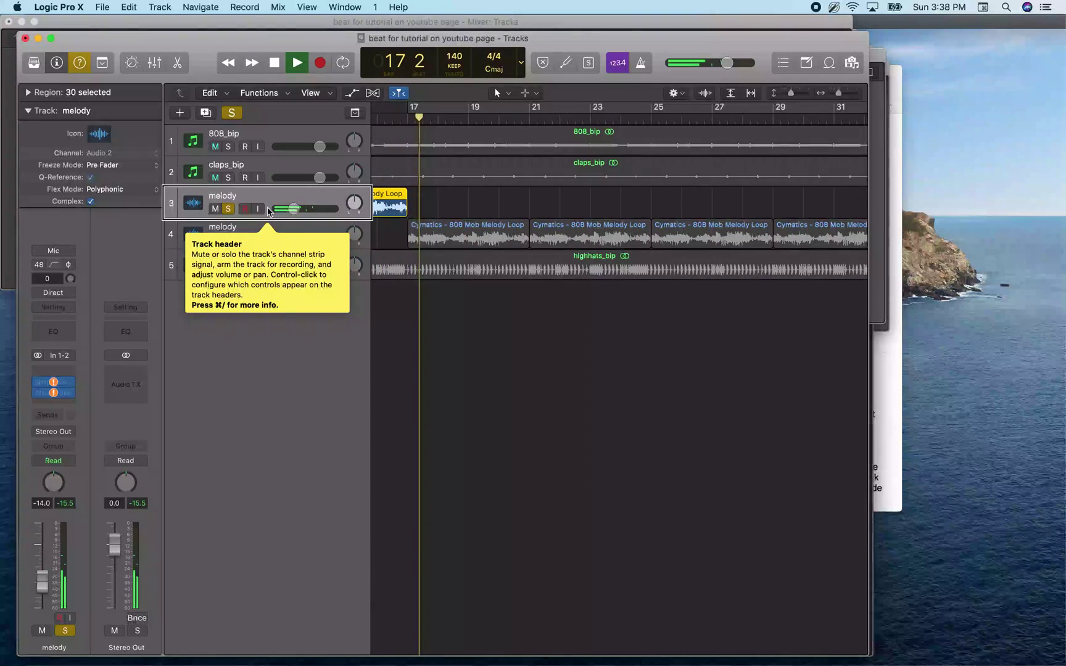
key(space)
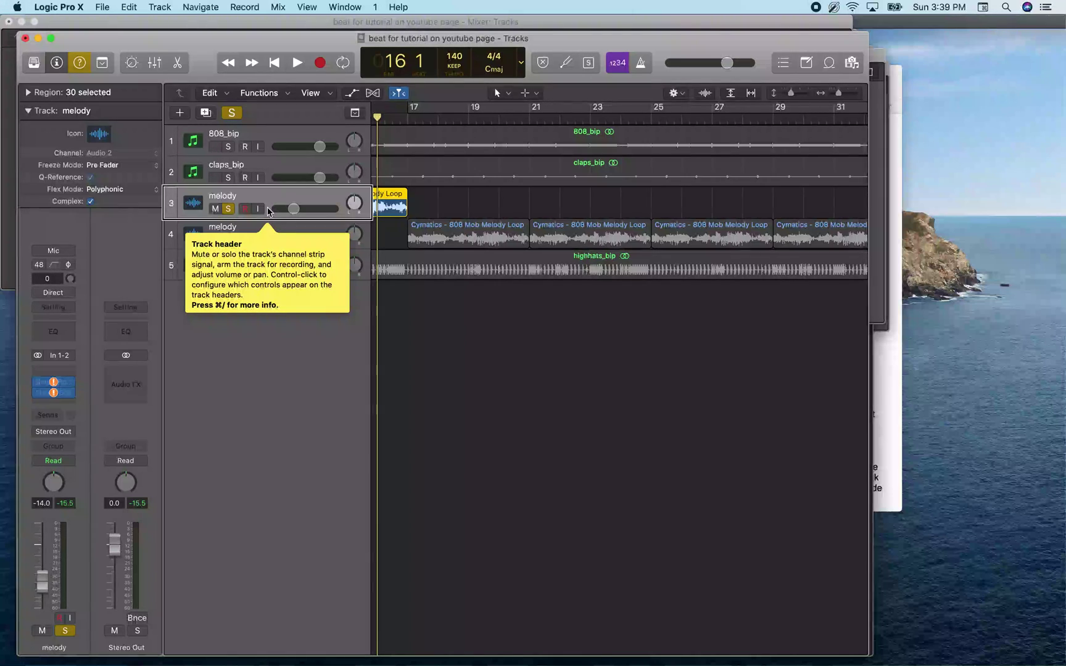
- Step through the original melody track's regions from bar 1 up to the region starting at bar 33
key(Return)
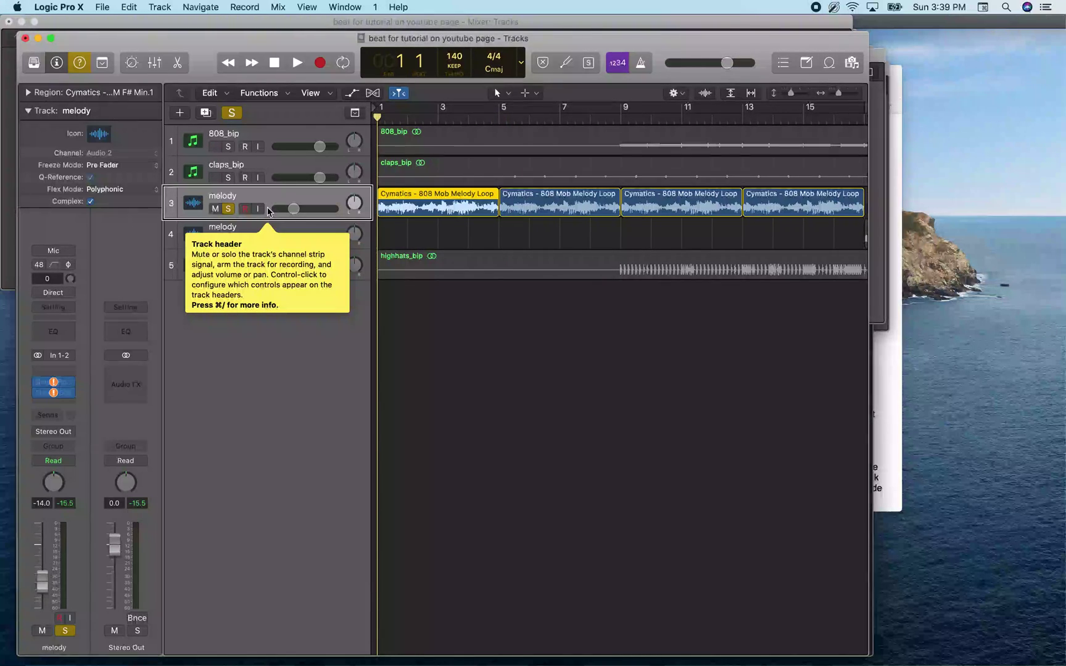
key(Right)
key(Right)
key(Right)
key(Right)
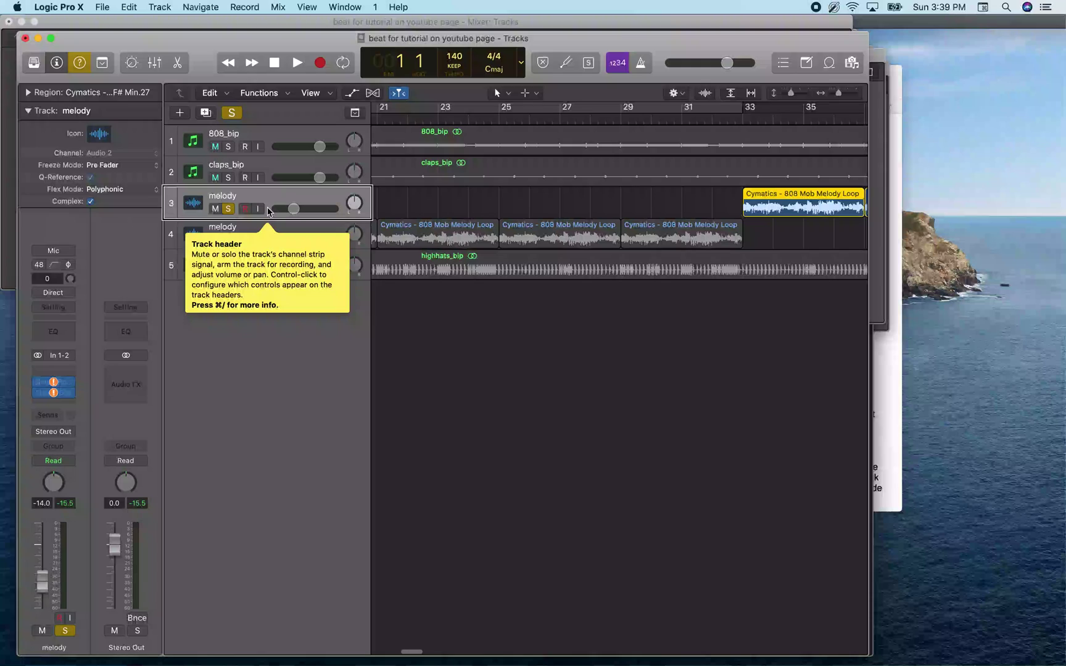
key(Right)
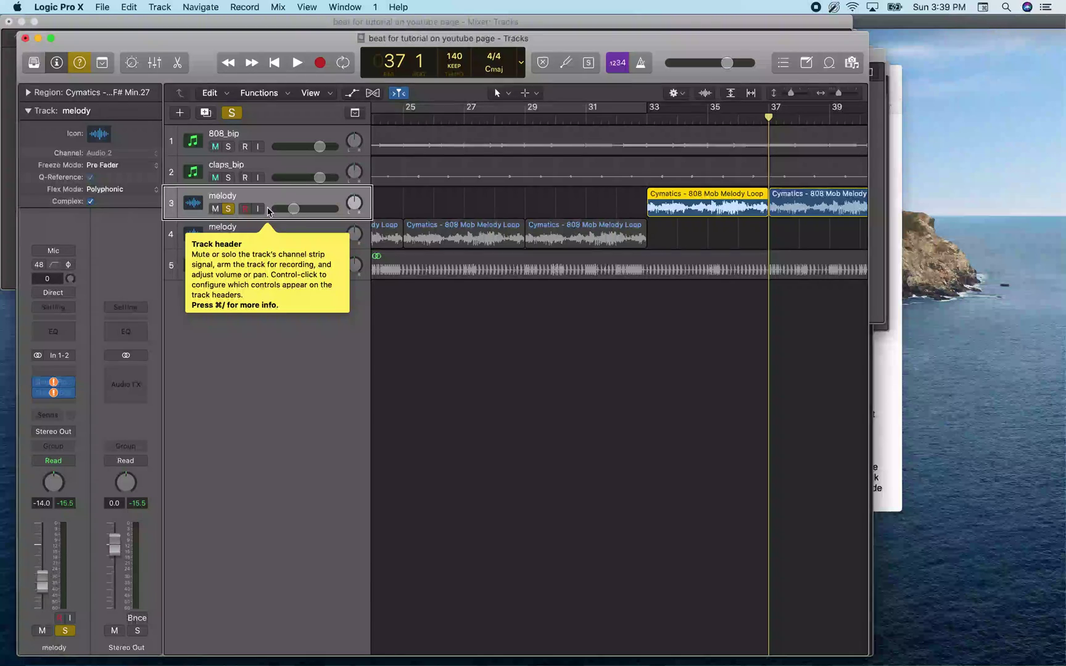
- Select the original melody region at bar 13 and move the playhead from its start to bar 17
key(Left)
key(shift+Return)
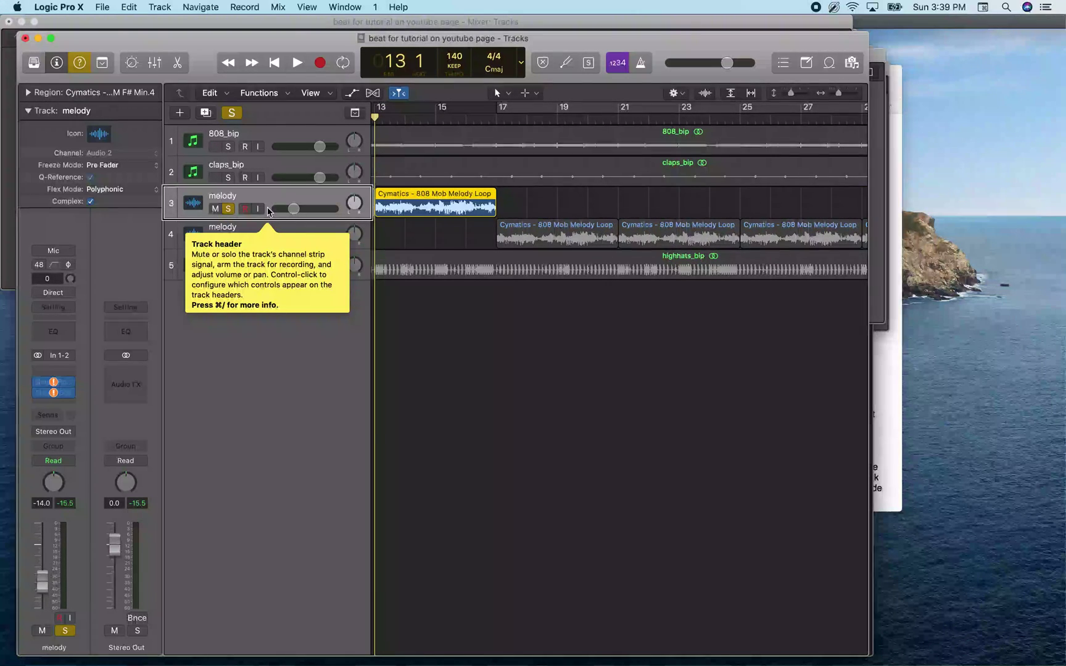
key(.)
key(.)
key(.)
key(.)
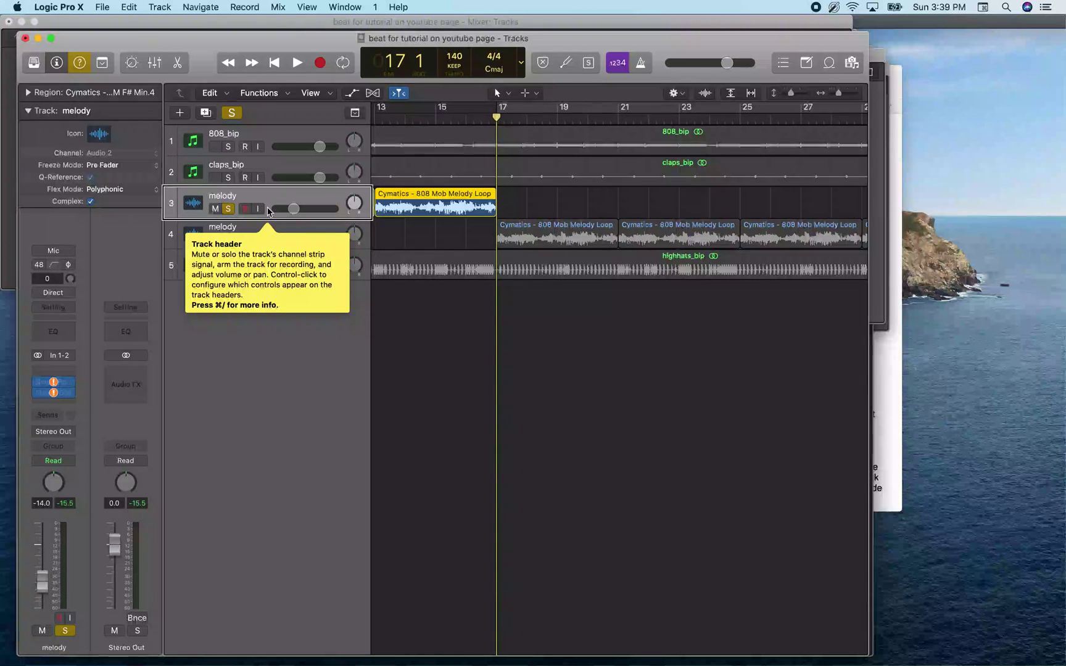
- Select the duplicated melody track and move the playhead to bar 33 and back to bar 17, eight bars at a time
click(268, 241)
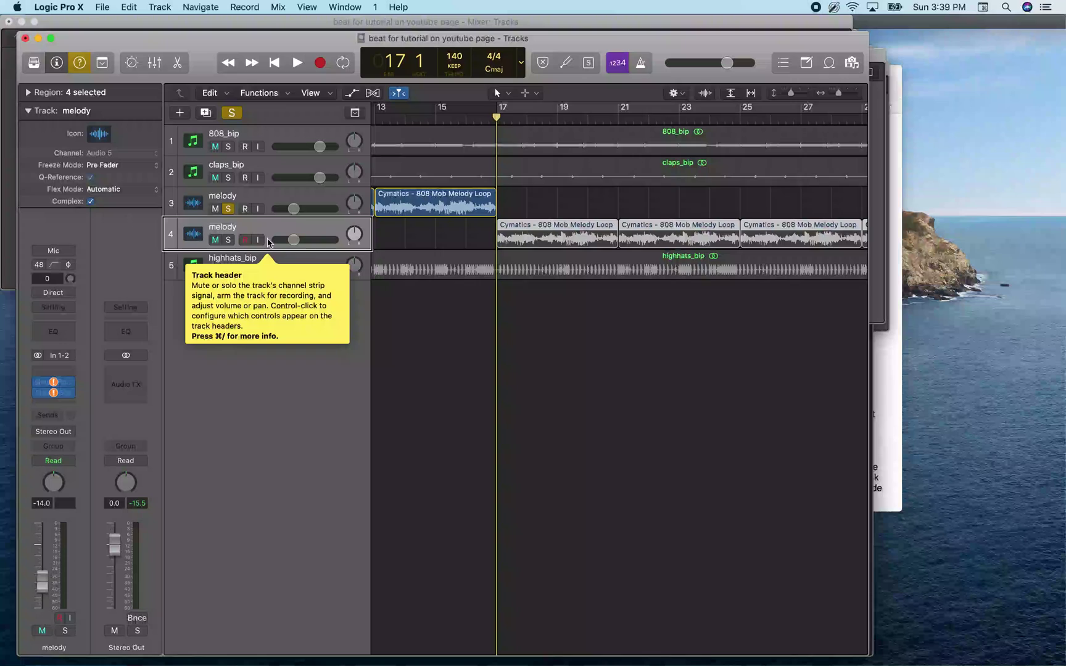
key(shift+period)
key(shift+period)
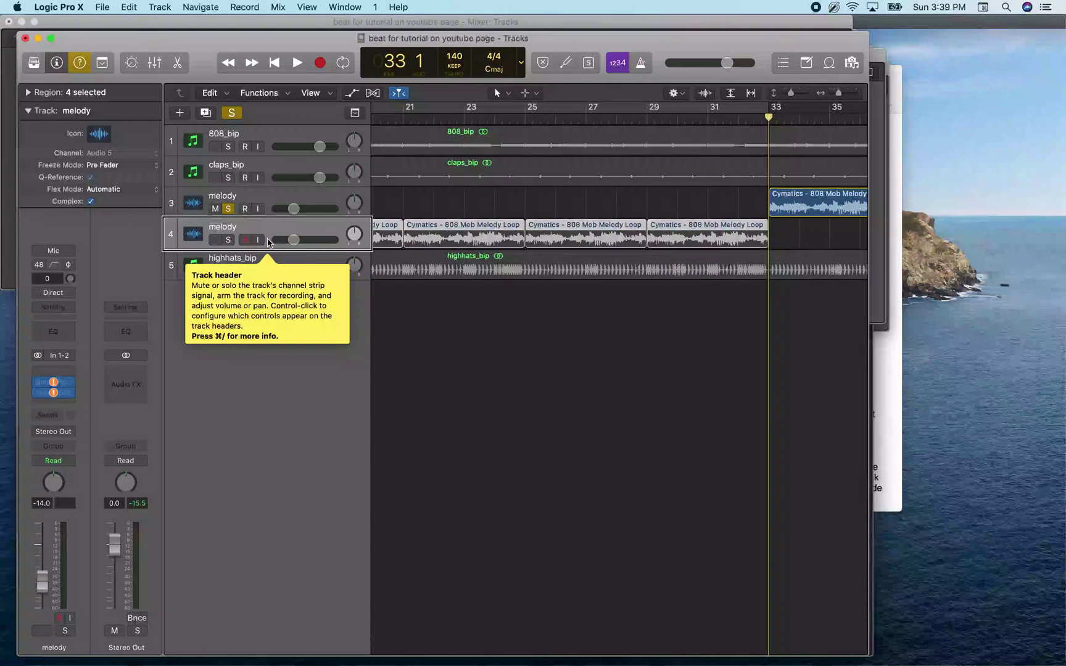
key(shift+comma)
key(shift+comma)
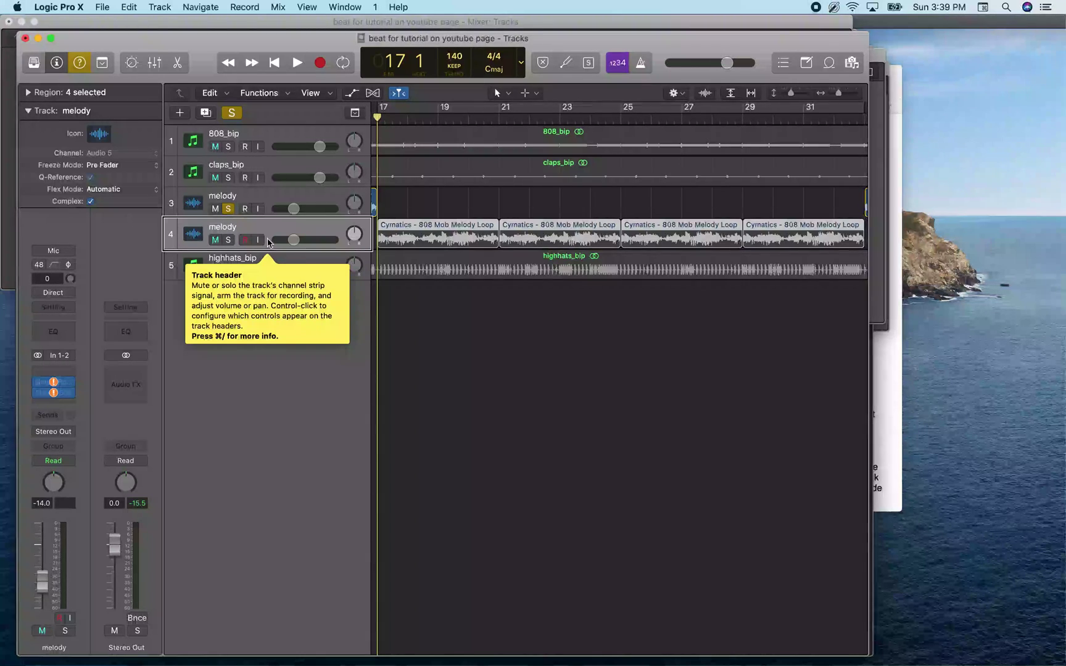
- Select the last region on the duplicated melody track and place the playhead at its start, bar 29
key(super+v)
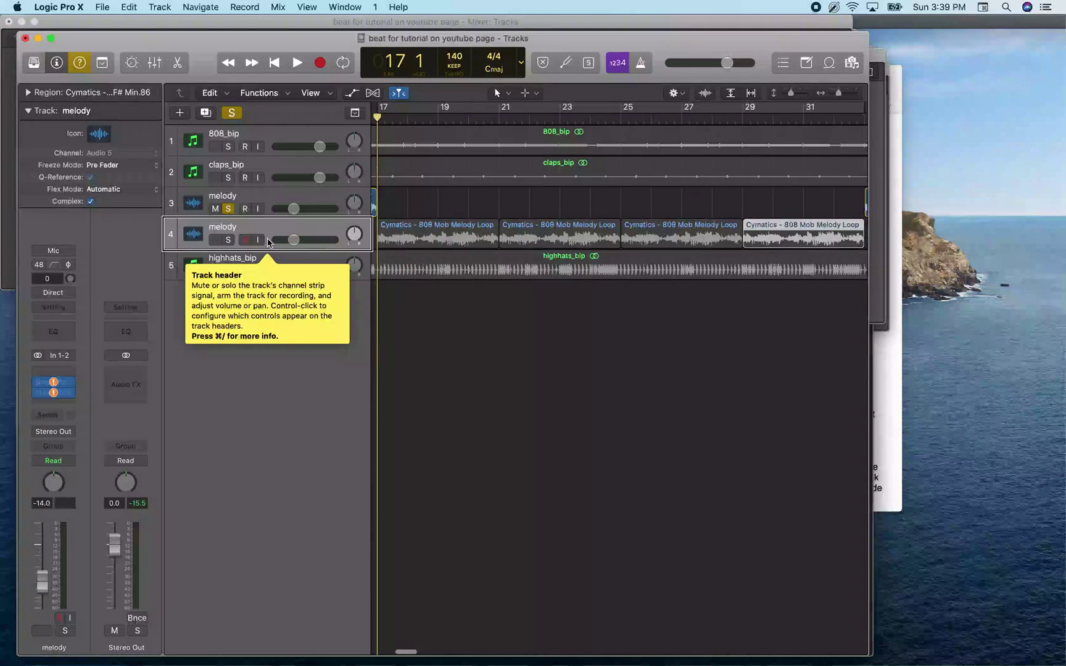
key(comma)
key(comma)
key(comma)
key(comma)
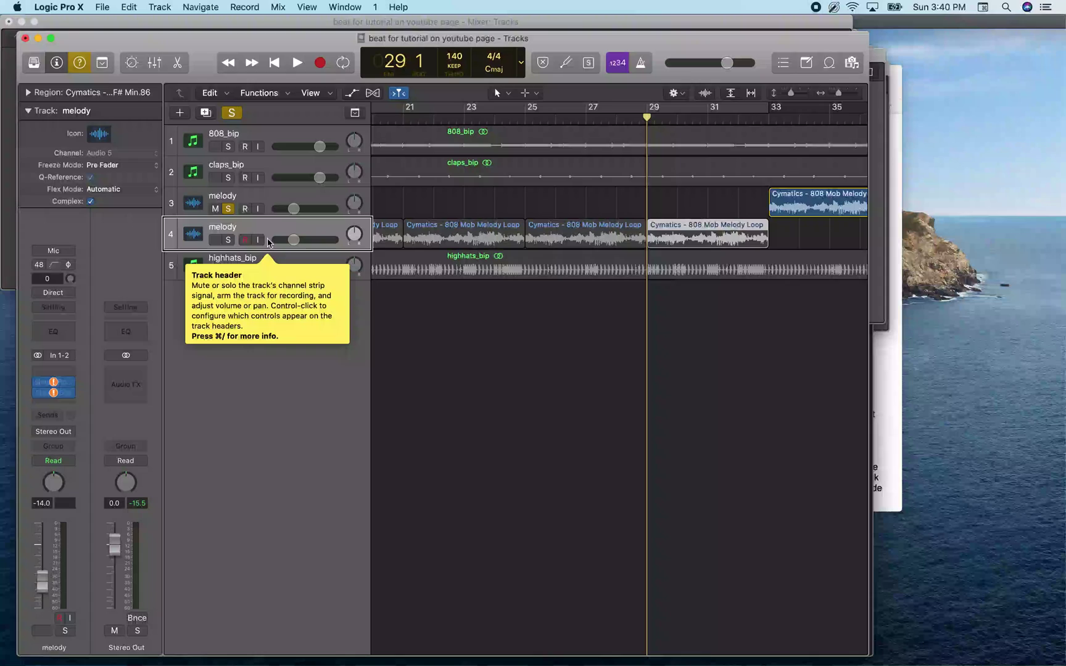
- Select the duplicated track's region at bar 25, place the playhead at its start, and advance it bar by bar to bar 29
key(Left)
key(comma)
key(comma)
key(comma)
key(comma)
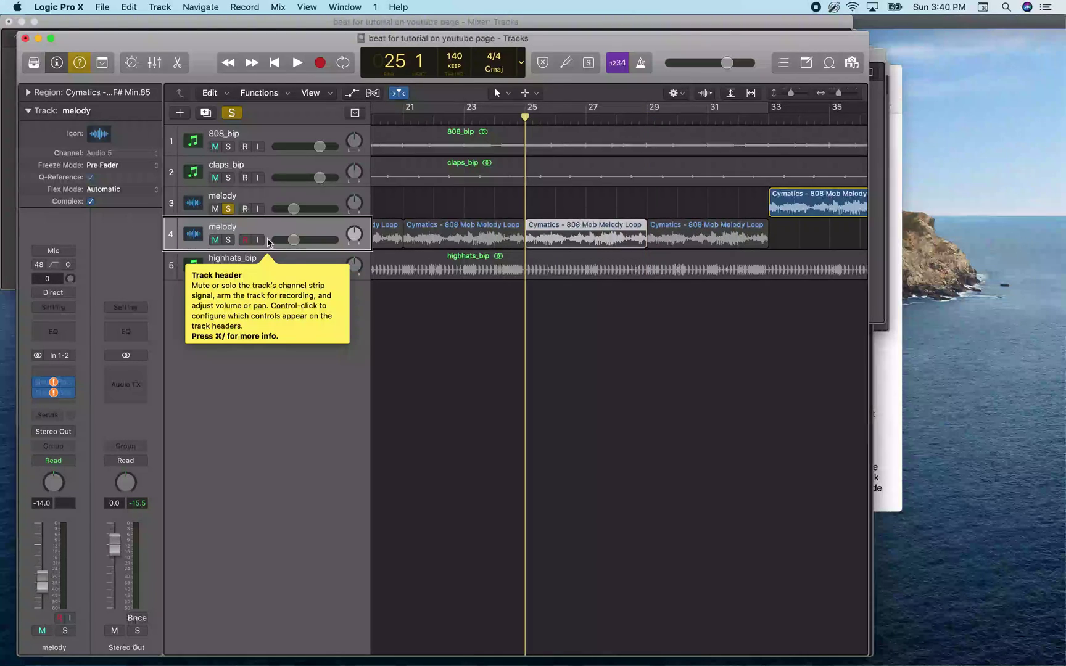
key(period)
key(period)
key(period)
key(period)
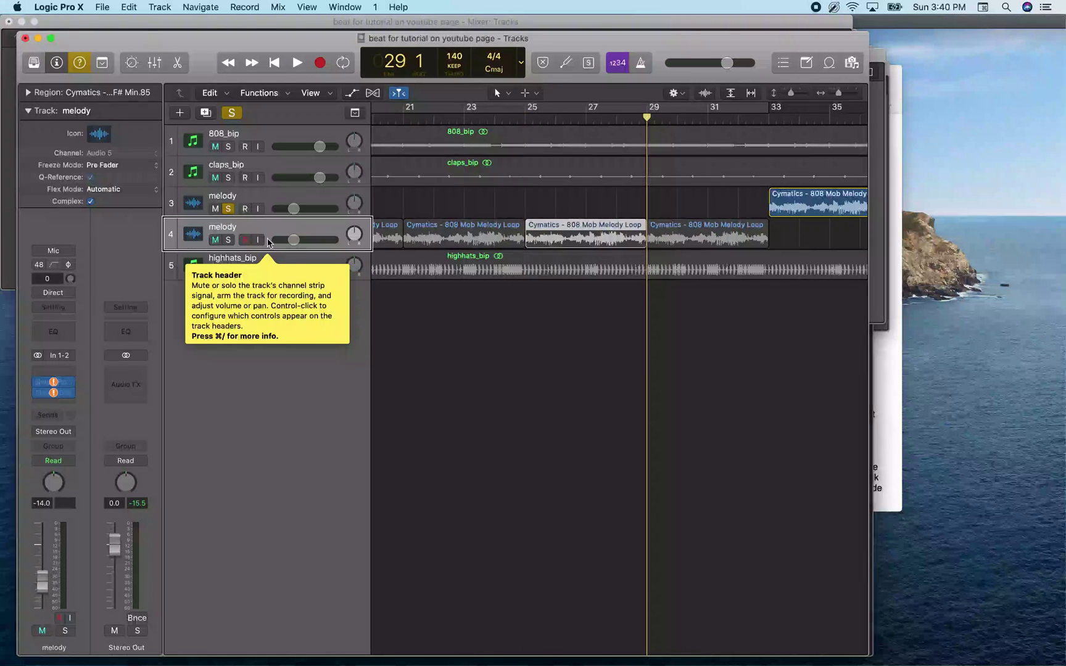
- Select the duplicated track's region at bar 21, place the playhead at its start, and advance it four bars to bar 25
key(Left)
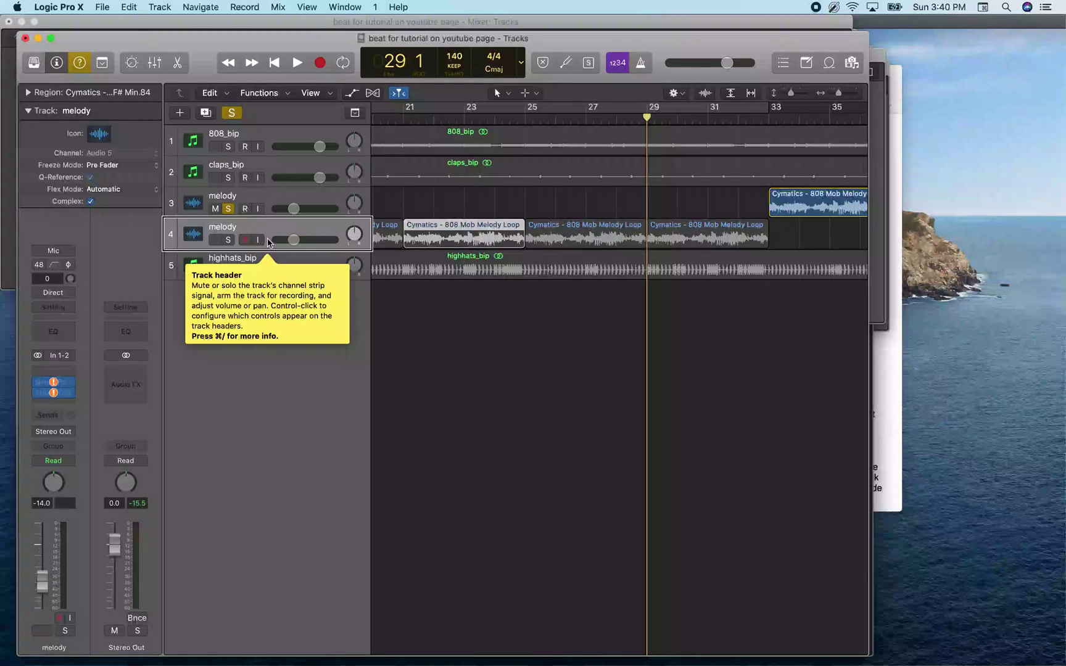
key(shift+Return)
key(period)
key(period)
key(period)
key(period)
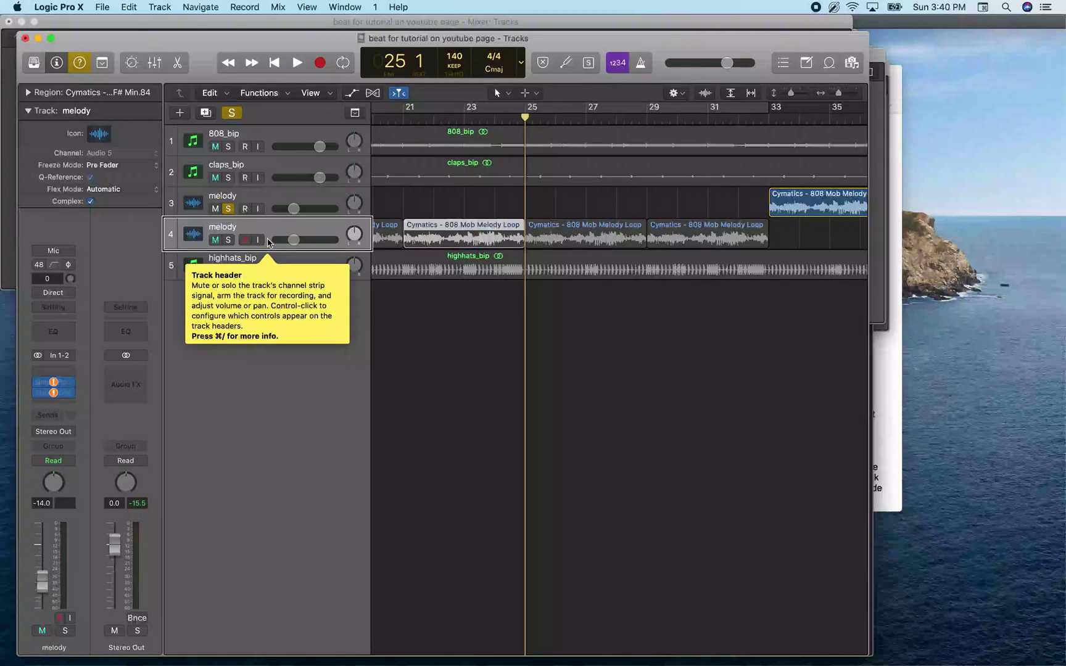
- Select the duplicated track's region at bar 17, advance the playhead four bars from its start, and return it to bar 17
key(Left)
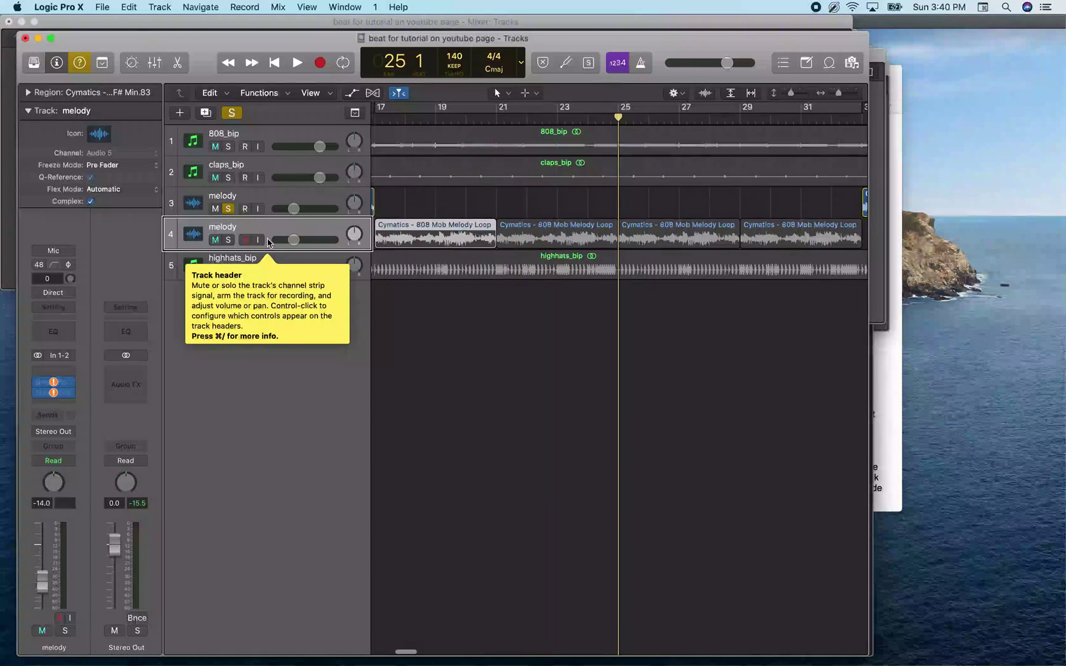
key(shift+Return)
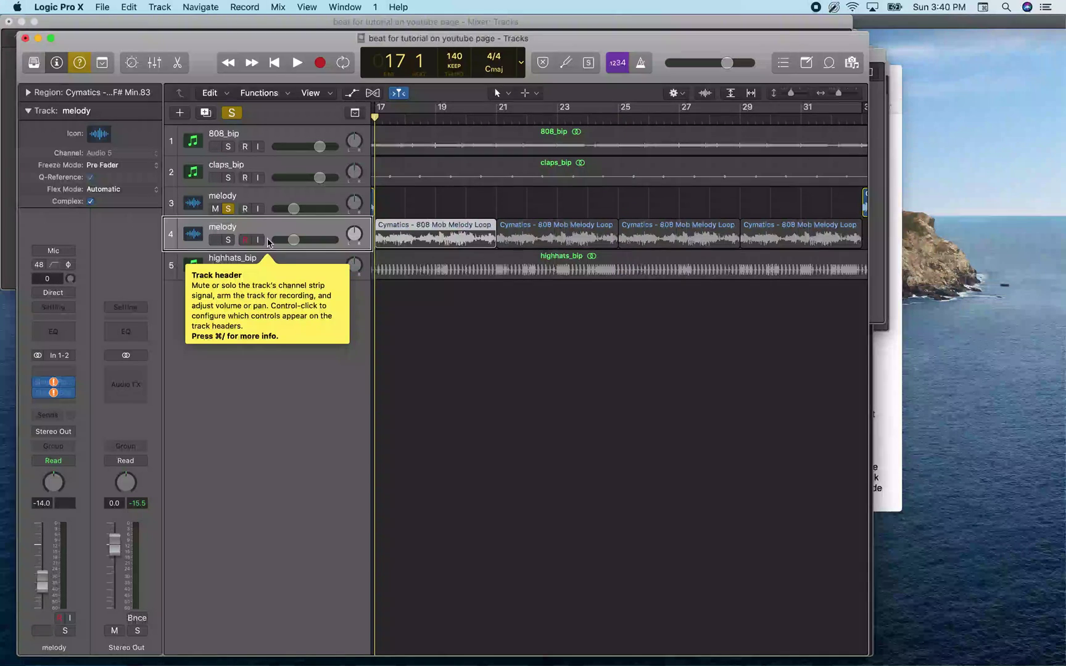
key(period)
key(period)
key(period)
key(period)
key(shift+Return)
- Select the duplicated melody track with all its regions and rename the track as Verse Melody
click(268, 210)
click(268, 242)
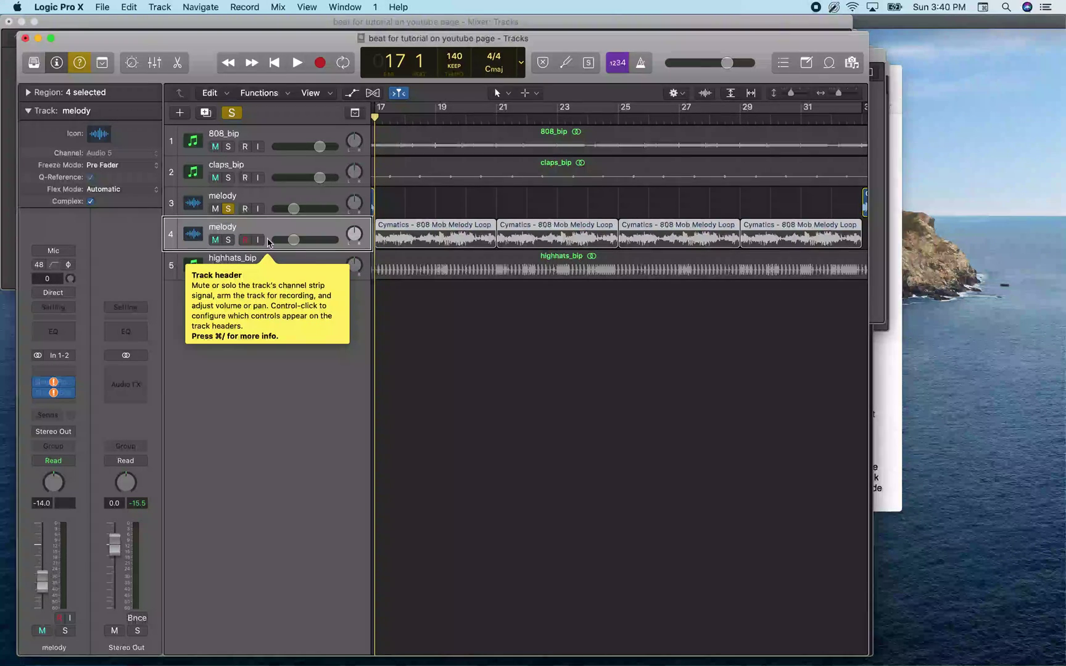
click(268, 482)
key(shift+Return)
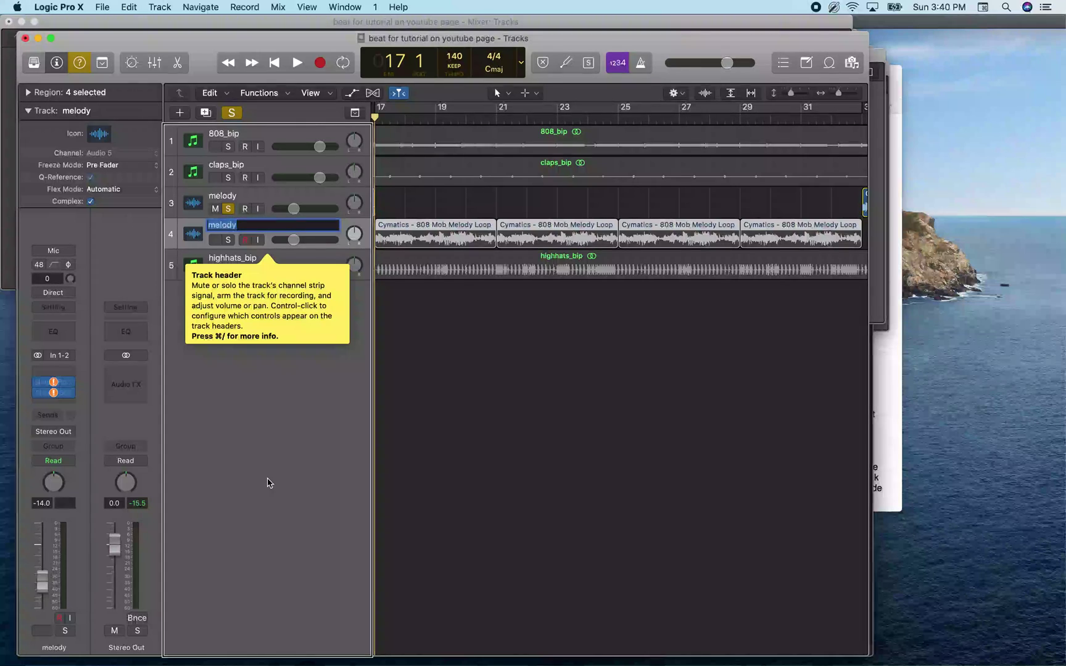
text(Verse Melody)
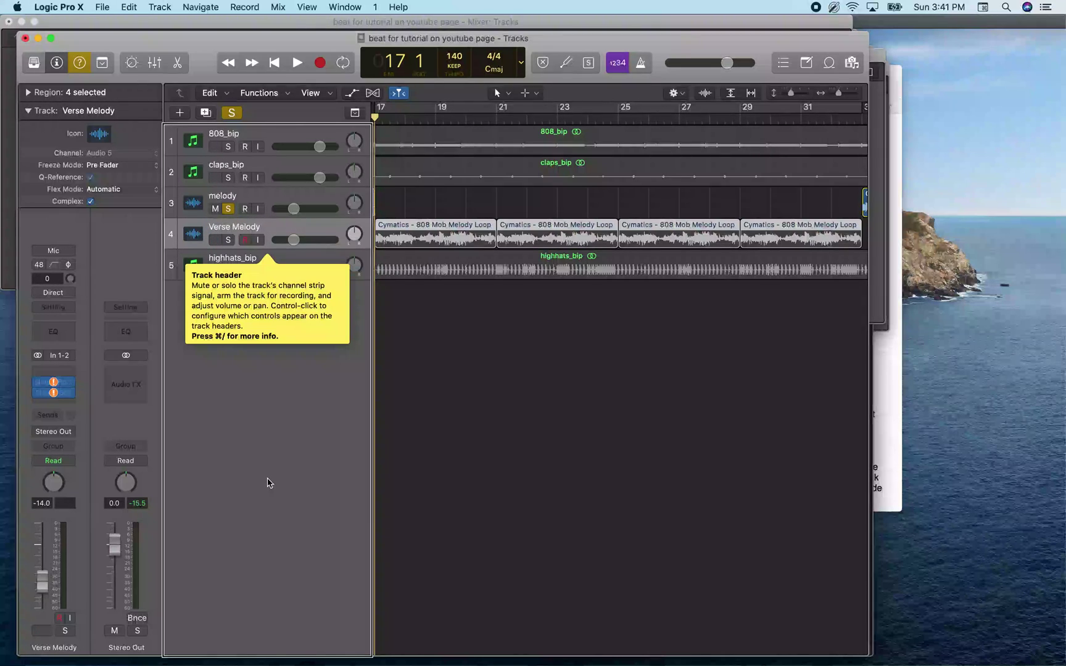
- Select the original melody track and turn off its solo
click(269, 273)
click(268, 241)
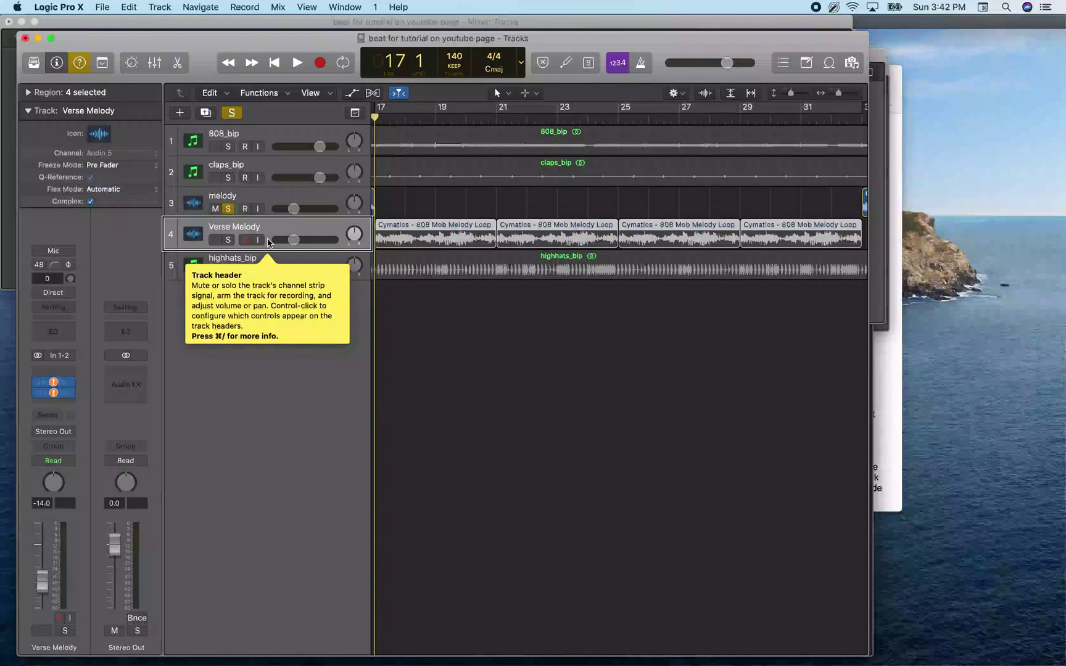
click(268, 210)
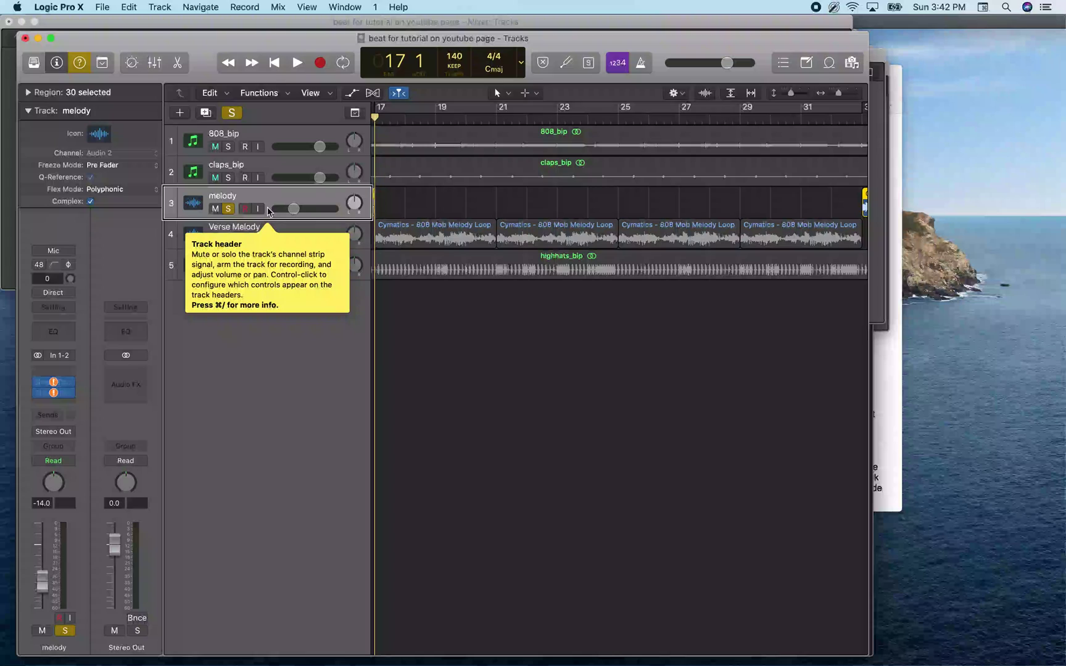
key(s)
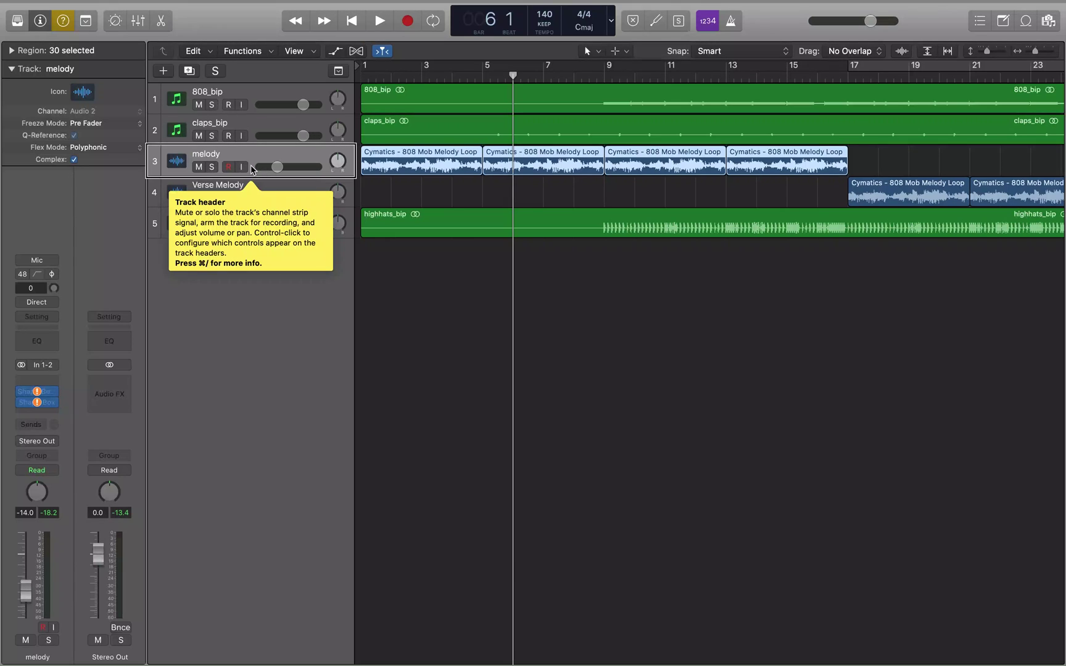
- Go to the end of the last melody region, return the playhead to bar 1, and make a marquee selection across the melody track
key(End)
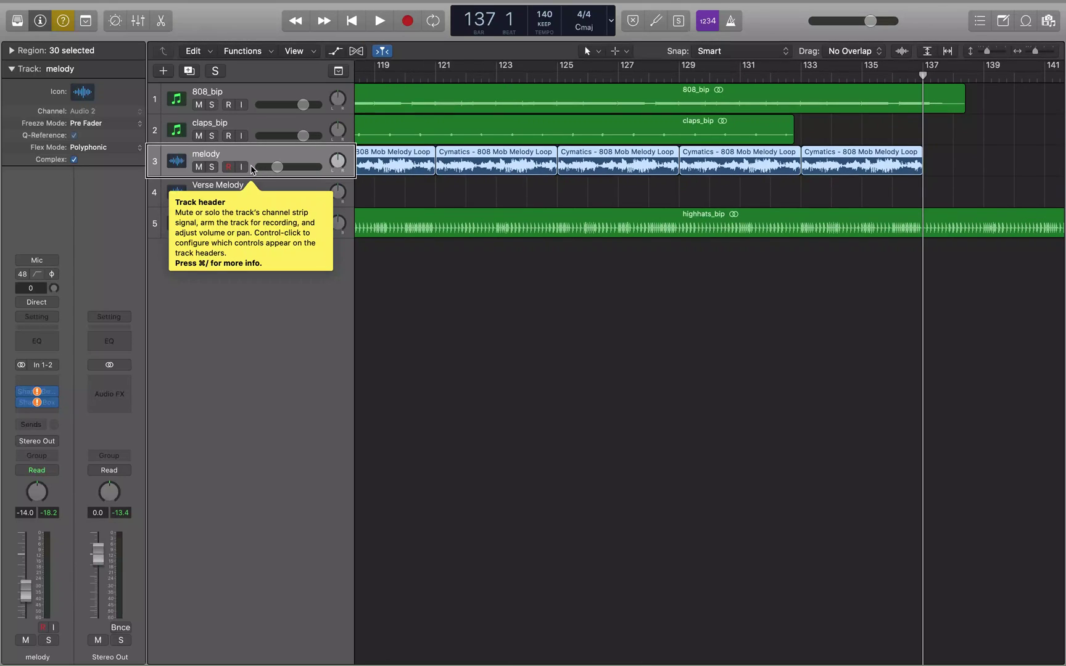
key(Return)
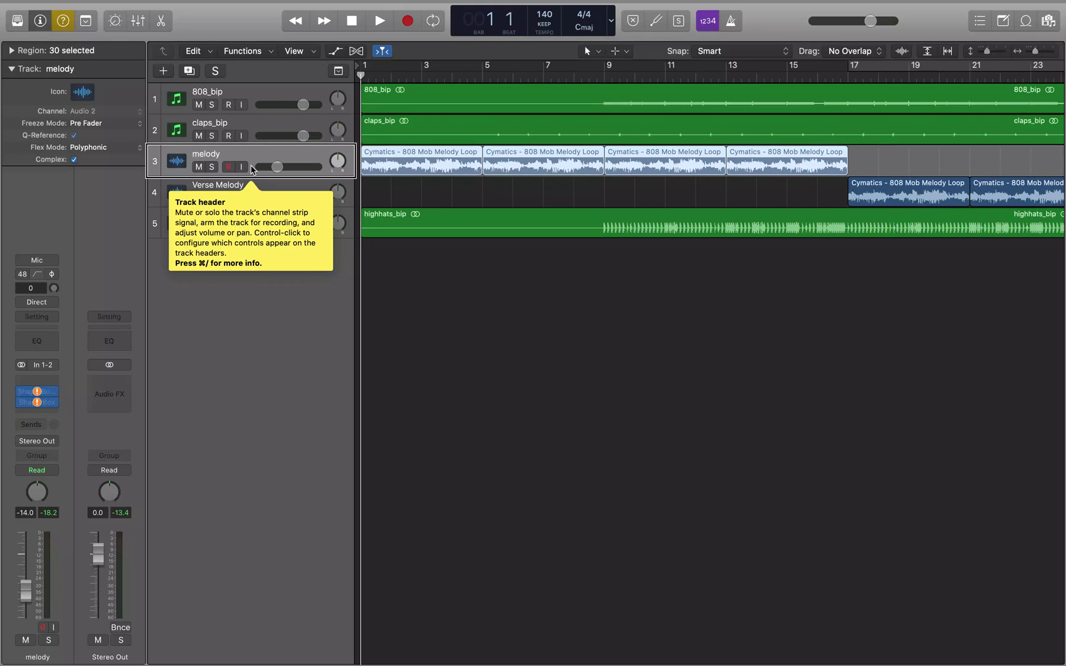
key(space)
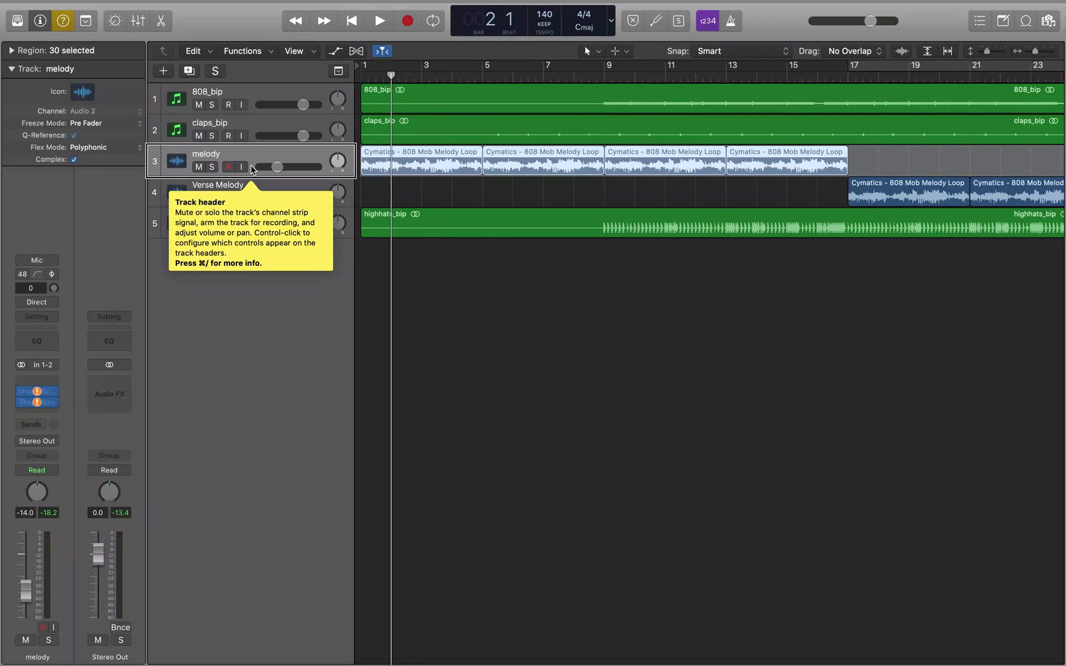
key(space)
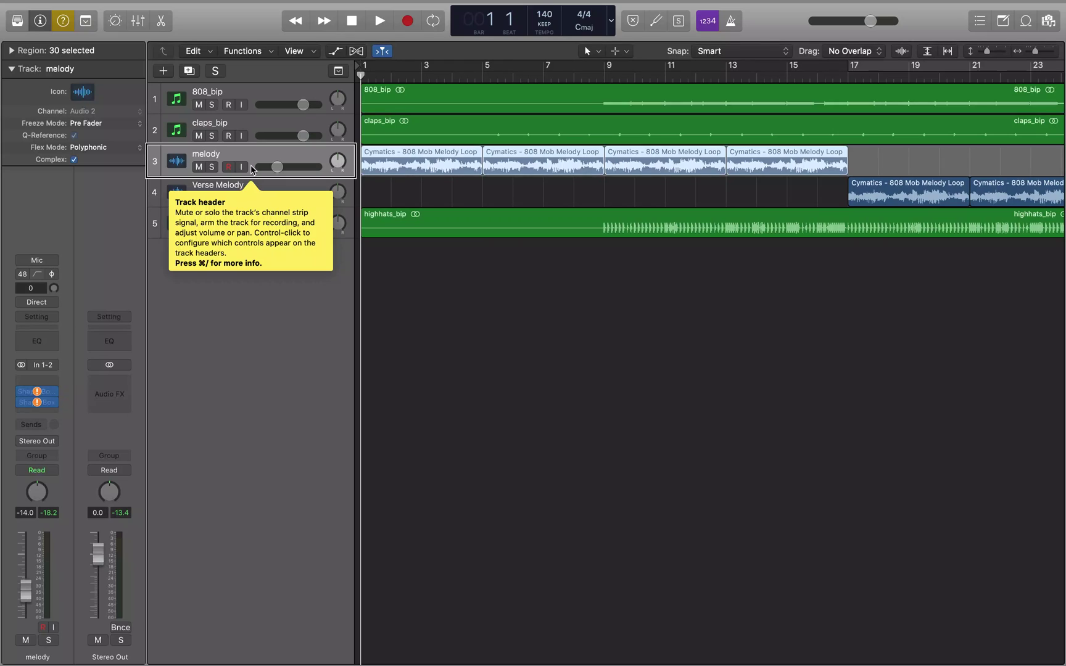
- Move the playhead to bar 49 and set the start of the melody track's marquee selection there
key(slash)
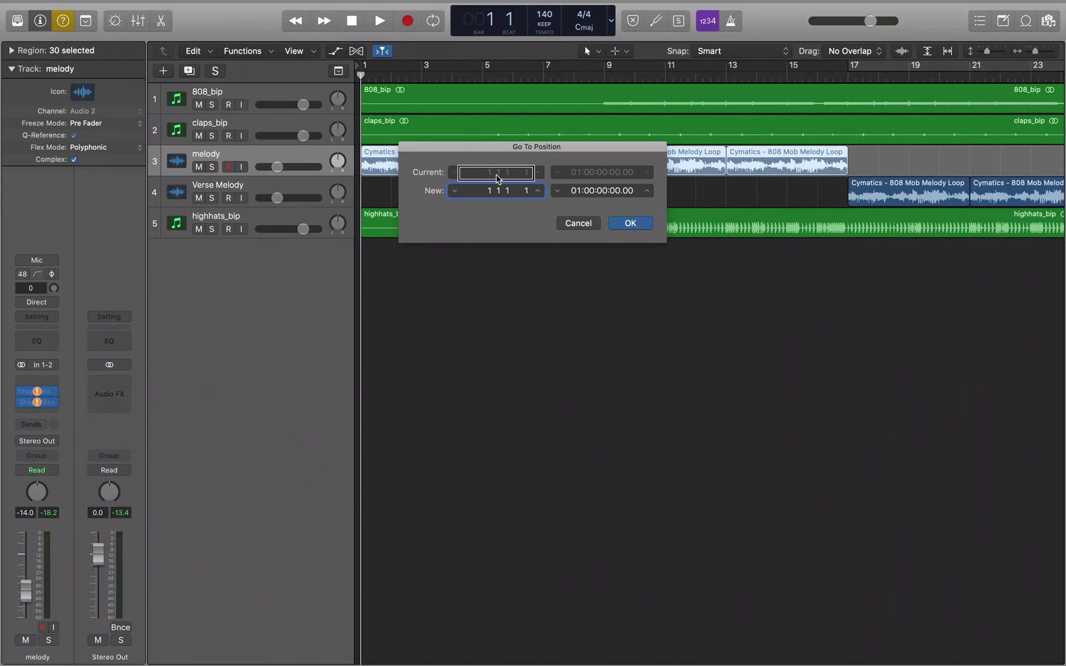
double_click(496, 191)
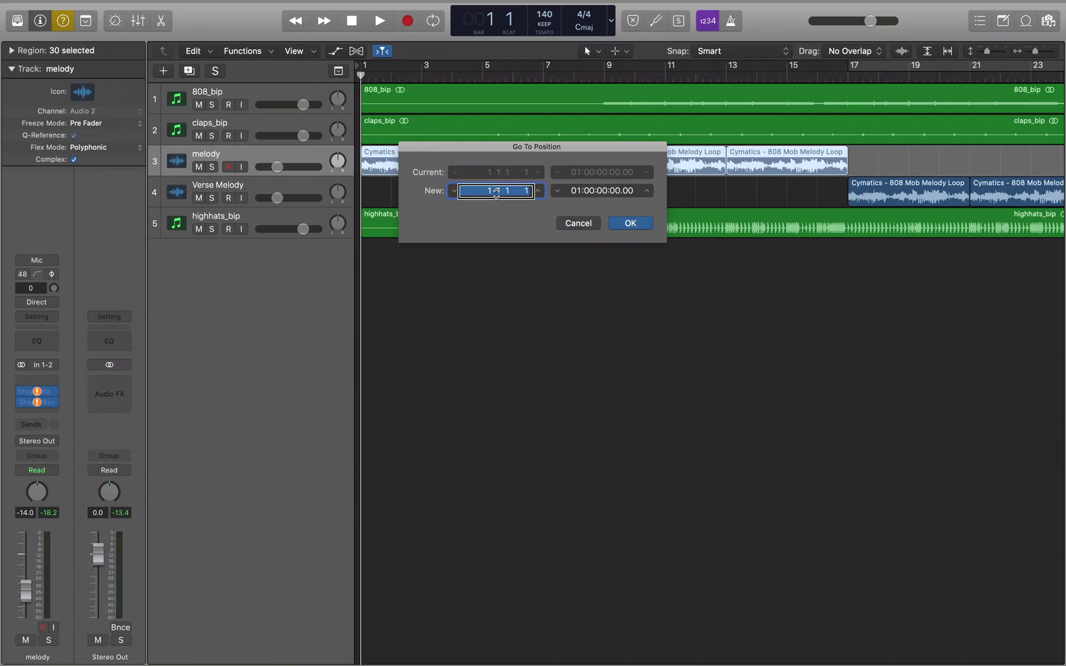
text(49)
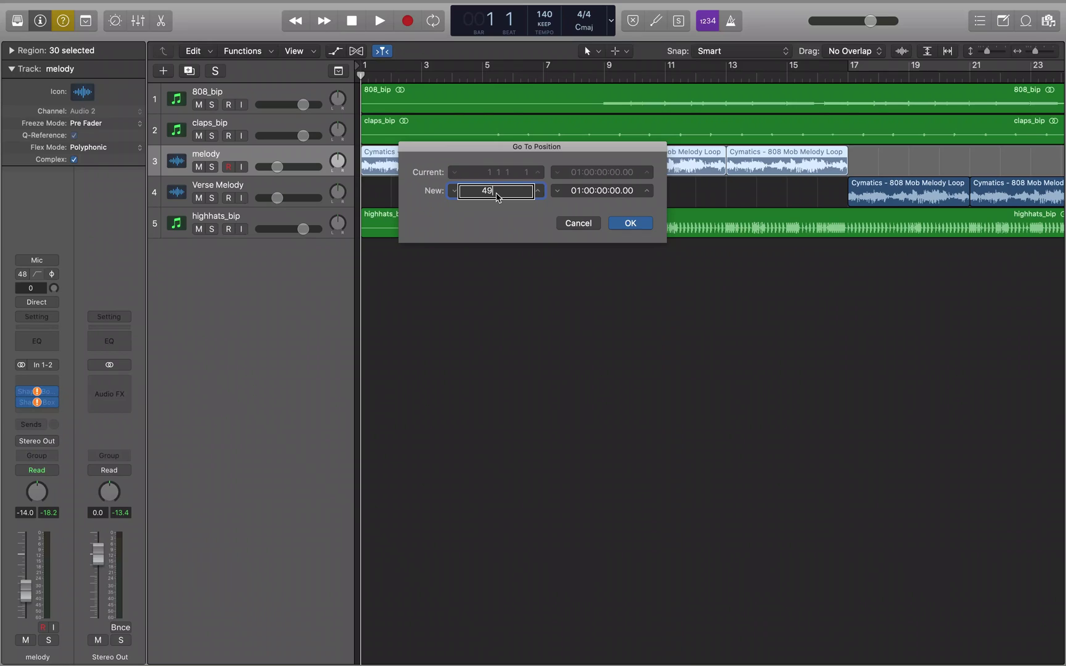
key(Return)
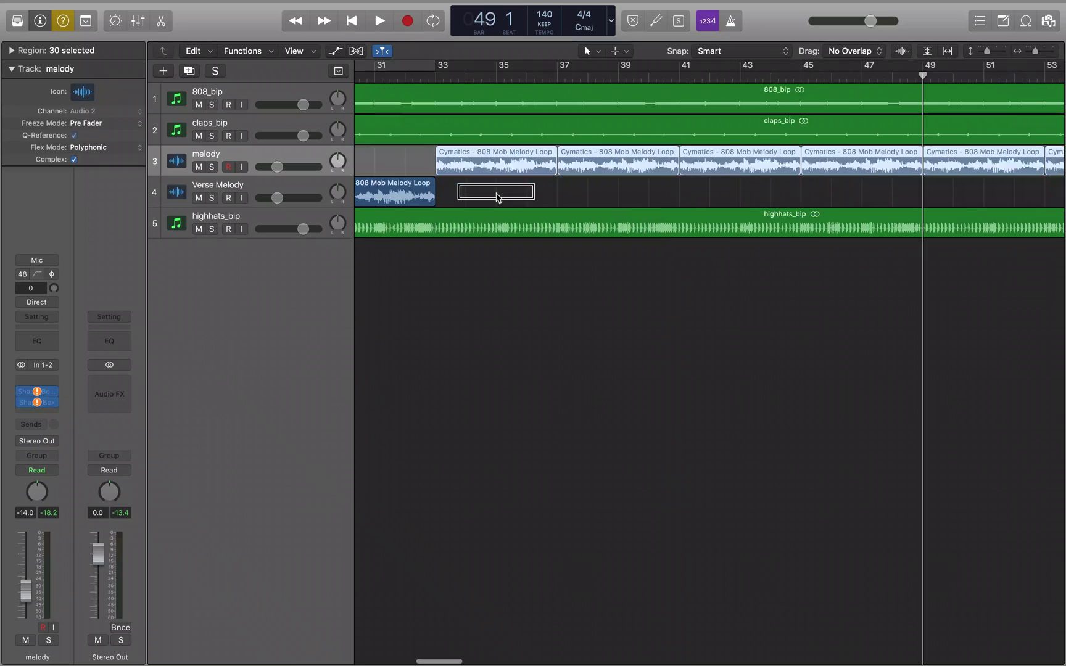
click(453, 262)
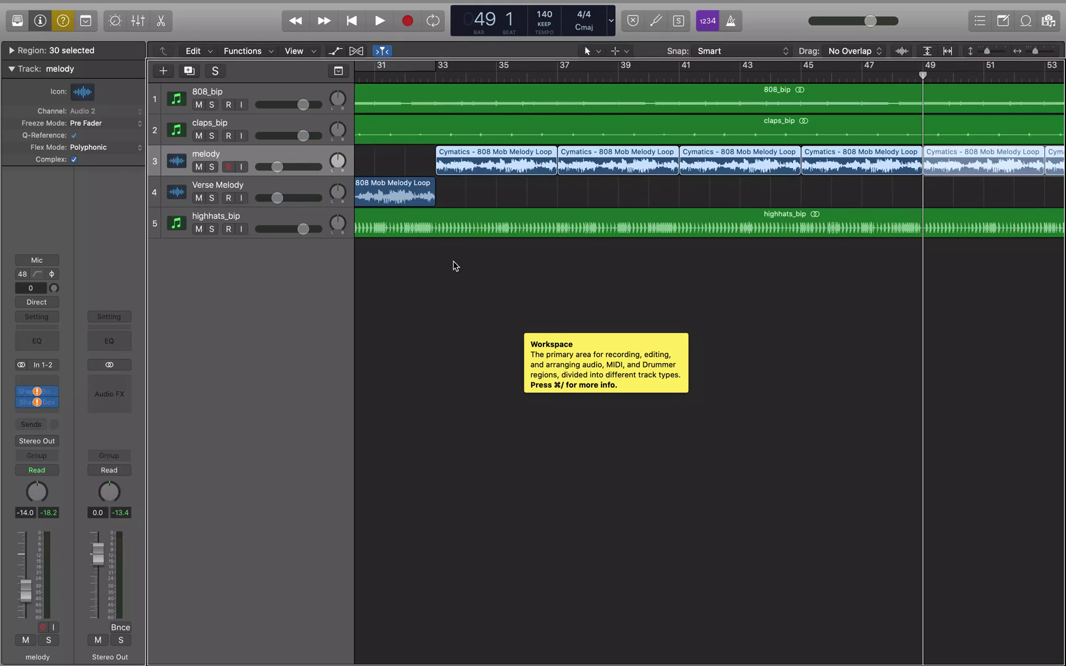
- Move the playhead to bar 65 and set the end of the melody track's marquee selection there
key(slash)
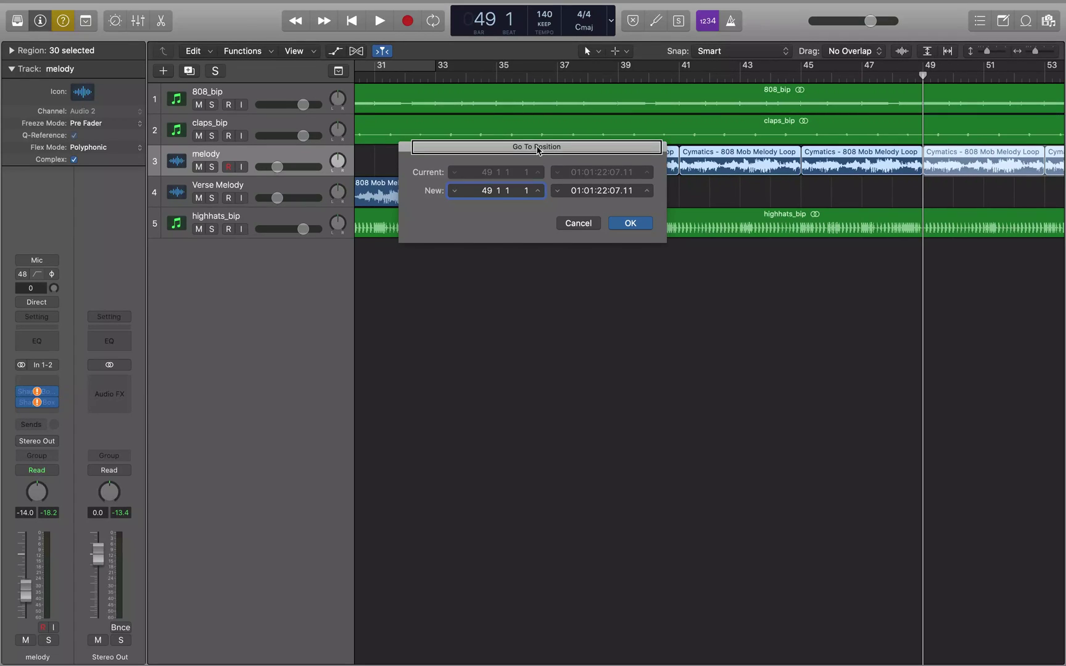
key(ctrl+alt+Right)
key(ctrl+alt+Right)
key(ctrl+alt+Right)
key(ctrl+alt+Right)
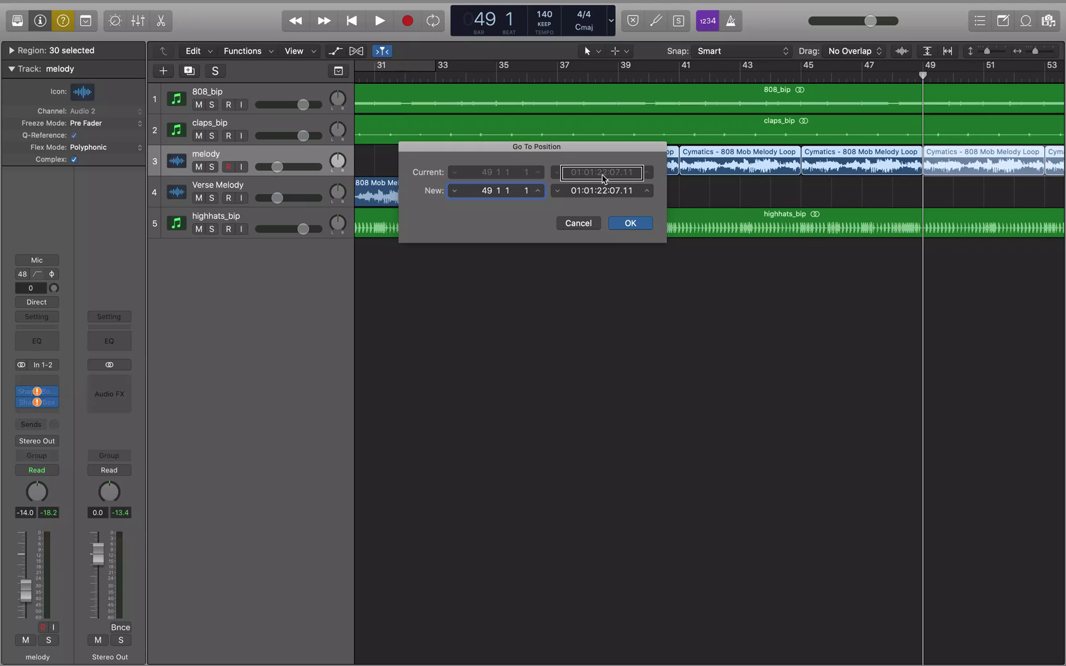
key(ctrl+alt+Right)
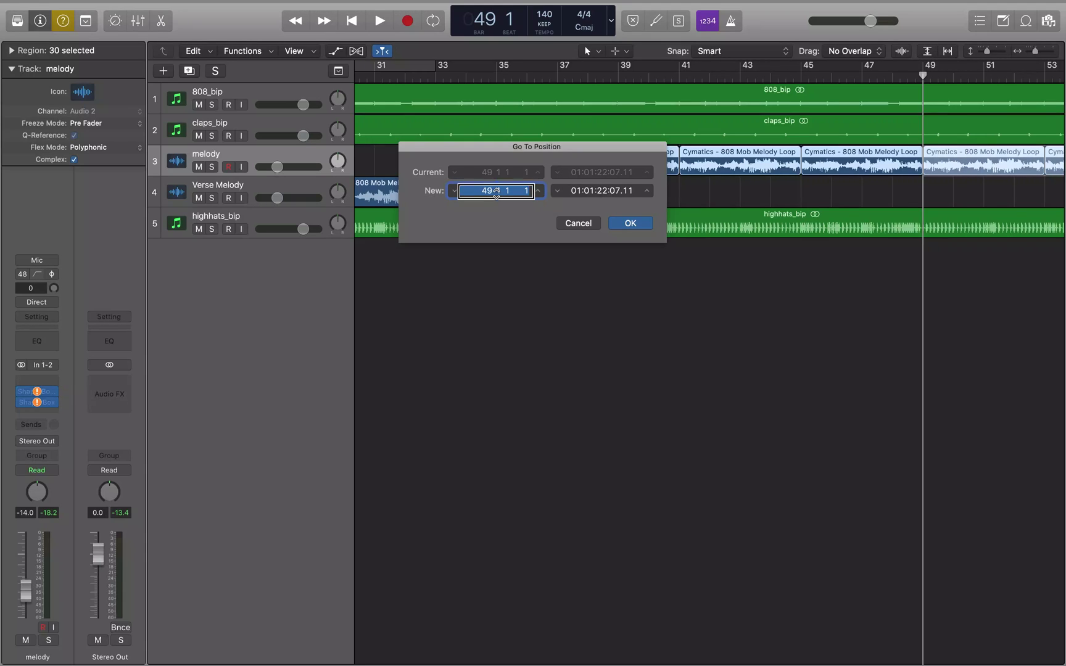
text(65)
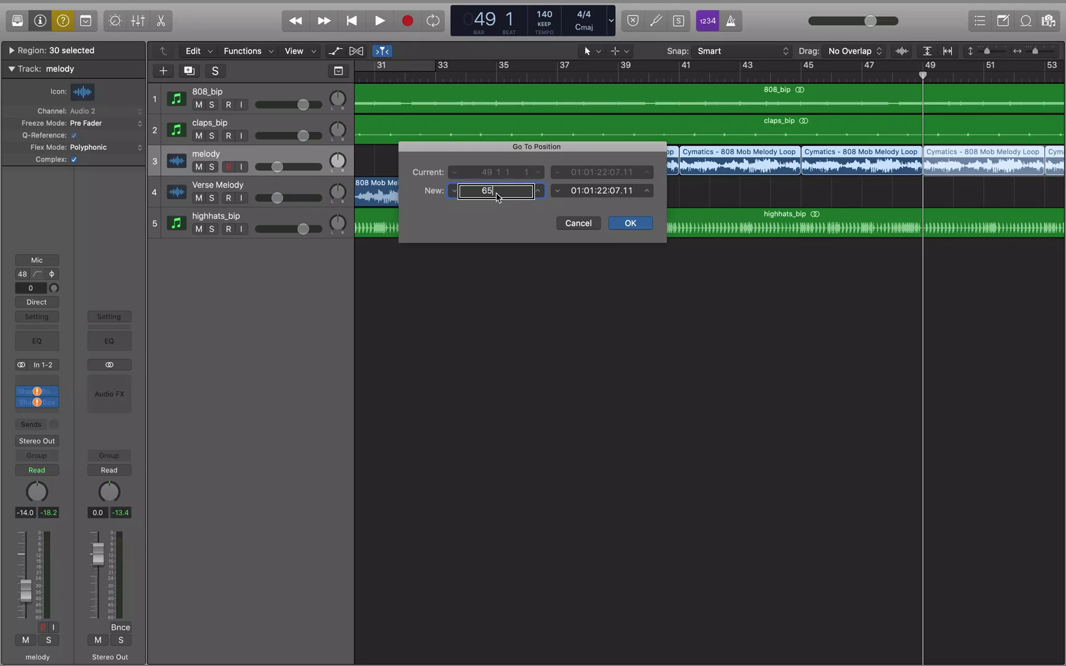
key(Return)
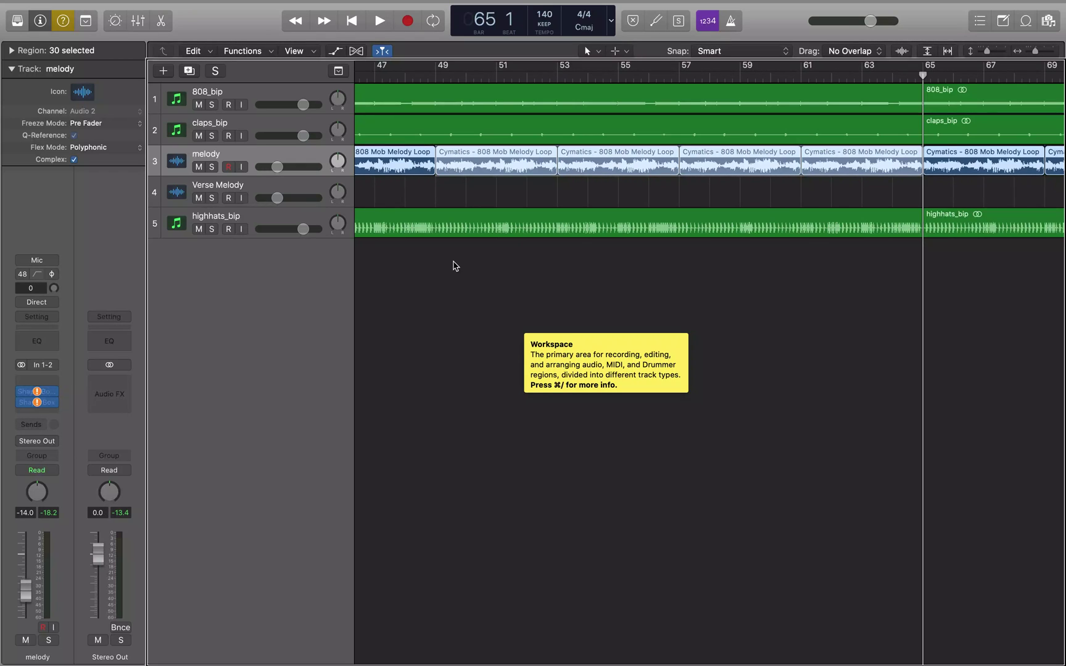
- Play the marquee selection on the melody track to check its end at bar 65 and its start at bar 49
key(space)
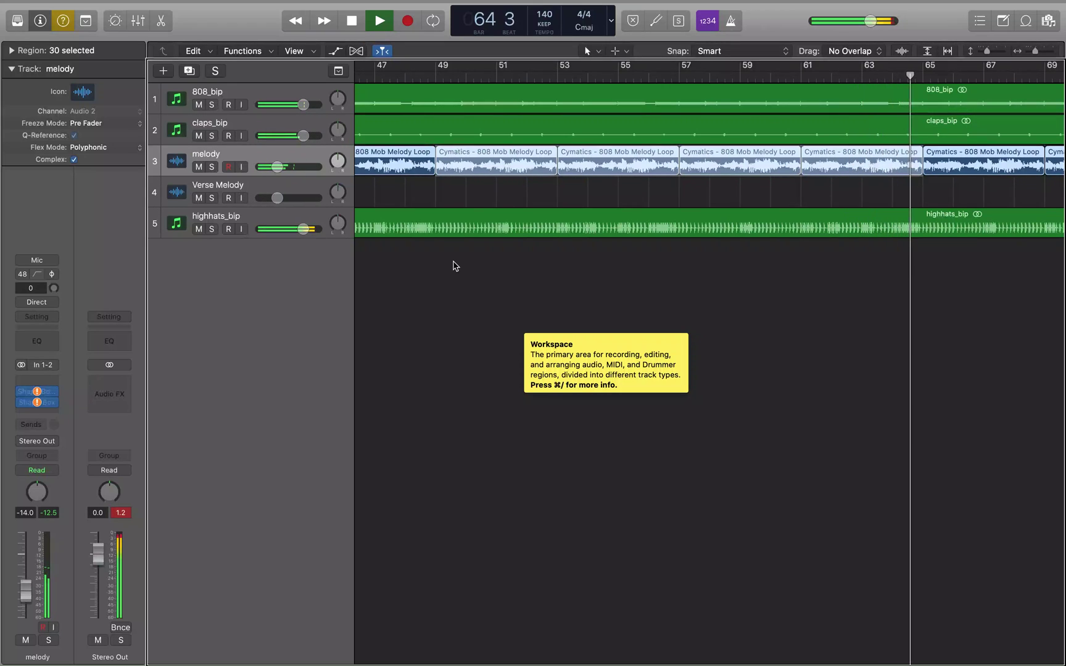
key(space)
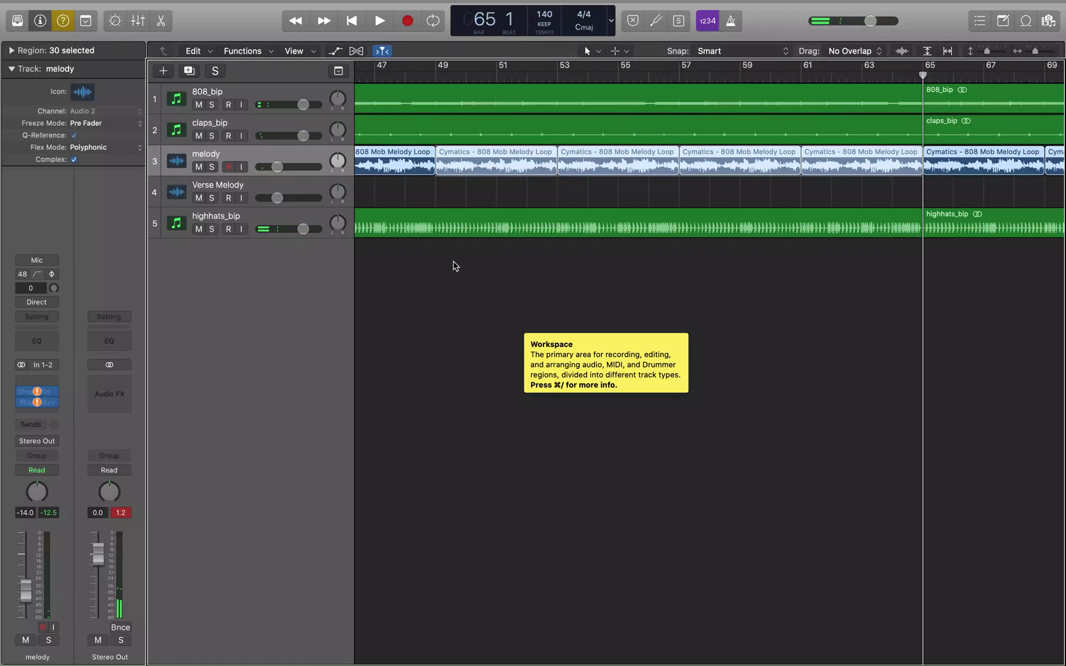
key(space)
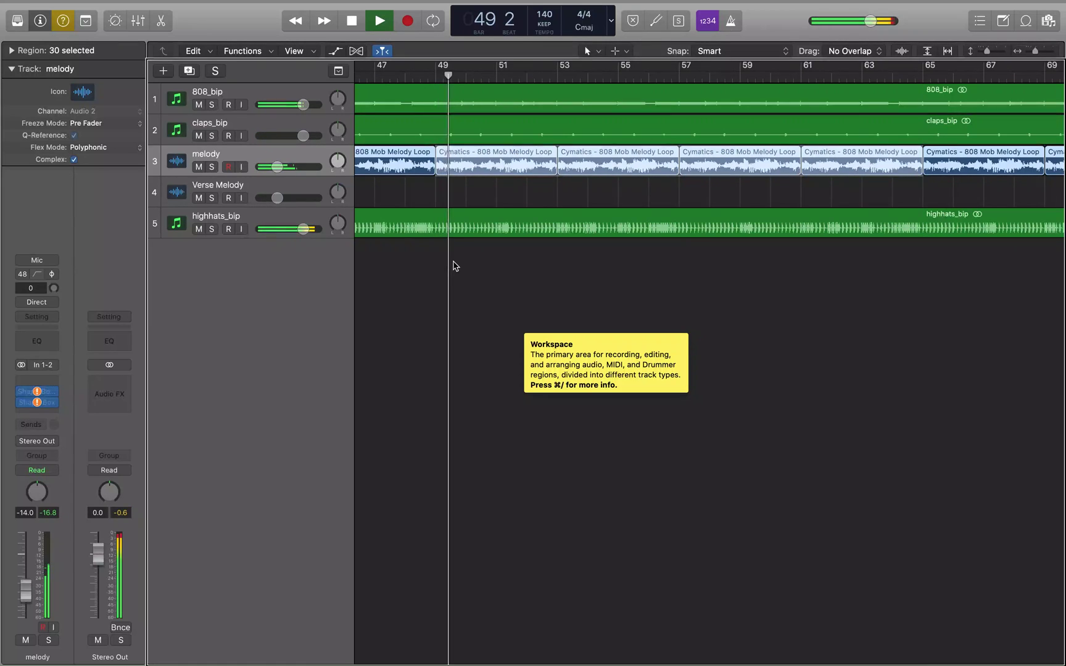
key(space)
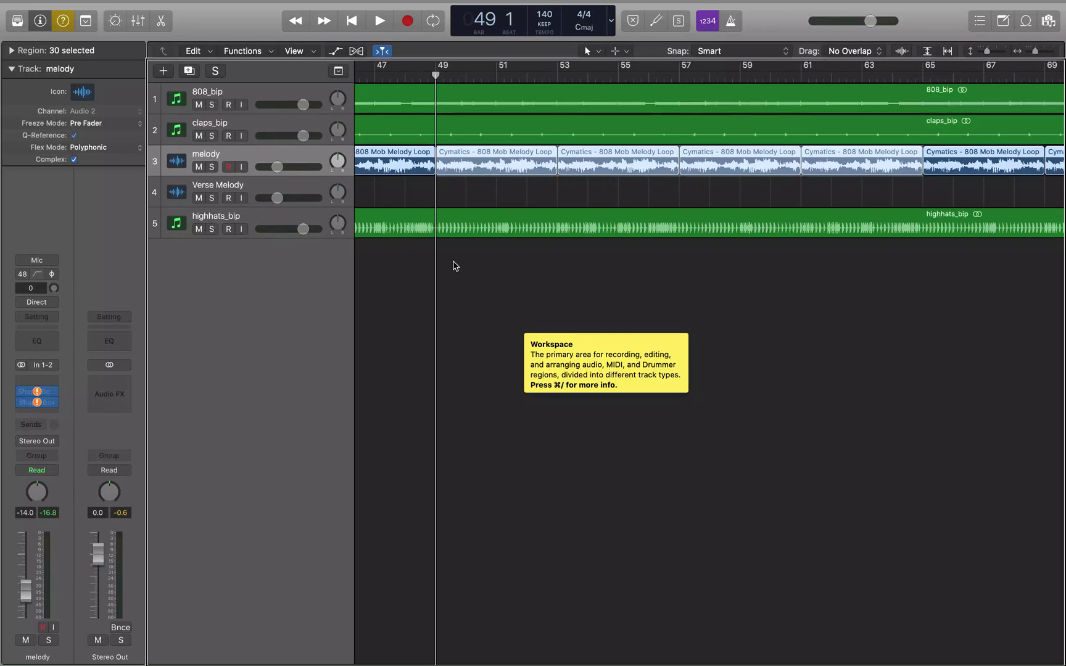
- Cut the marquee selection from the melody track and paste it onto the Verse Melody track at bar 49
key(Delete)
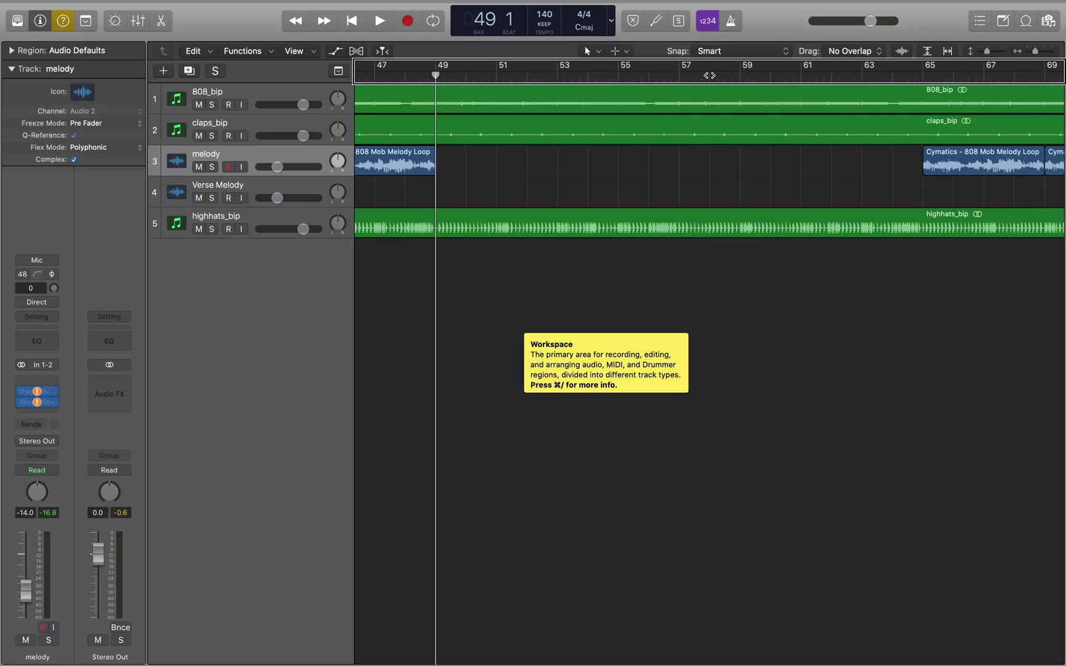
click(251, 475)
click(251, 165)
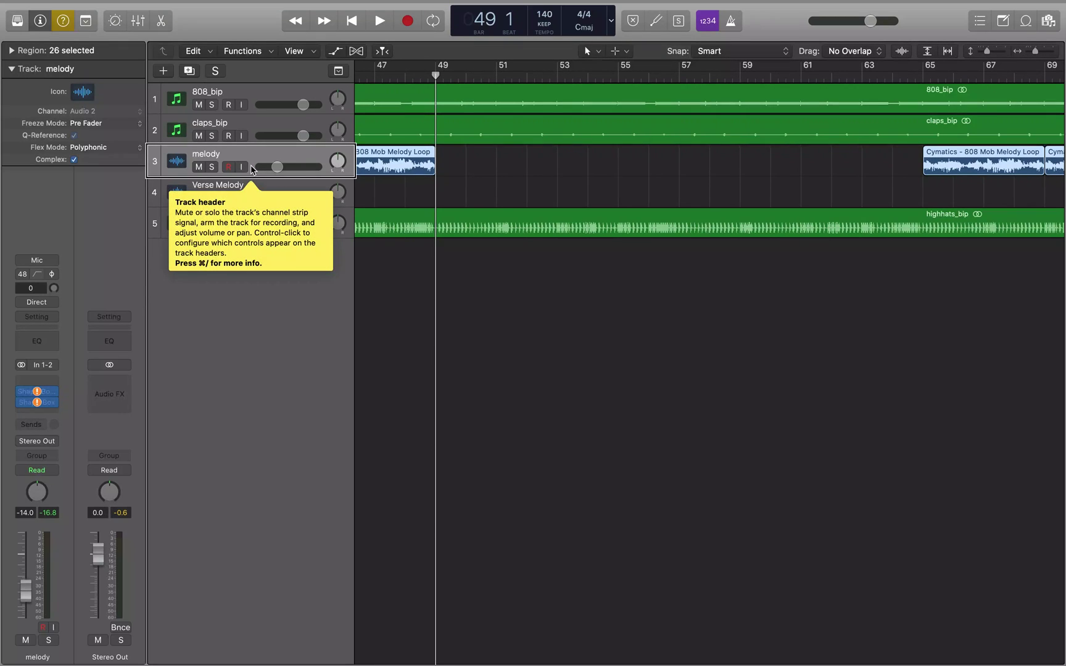
click(253, 200)
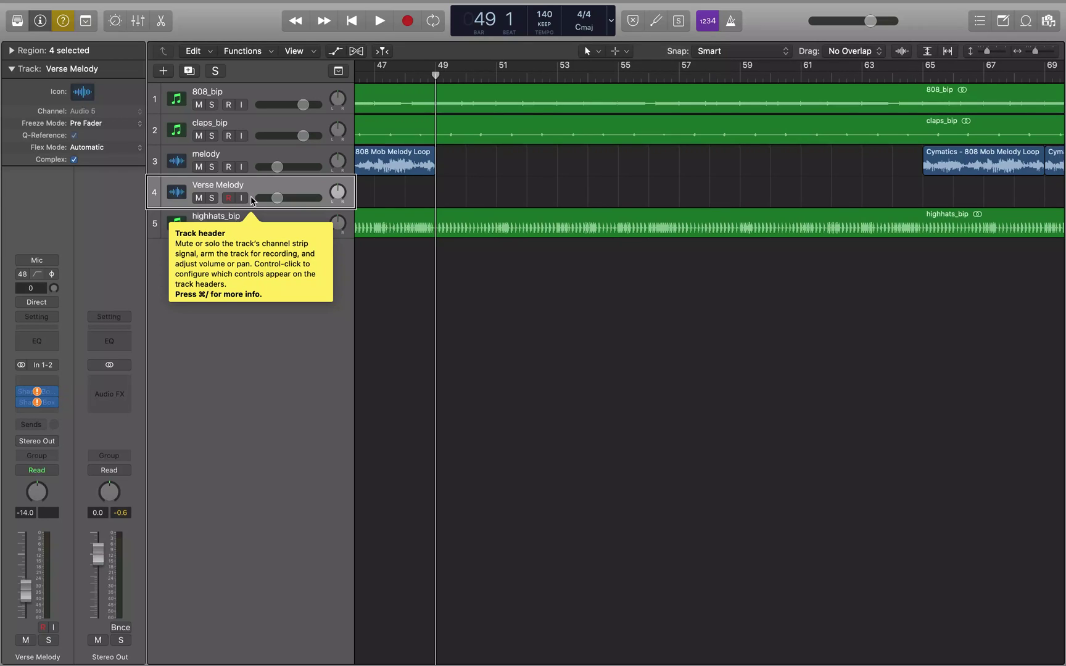
key(super+v)
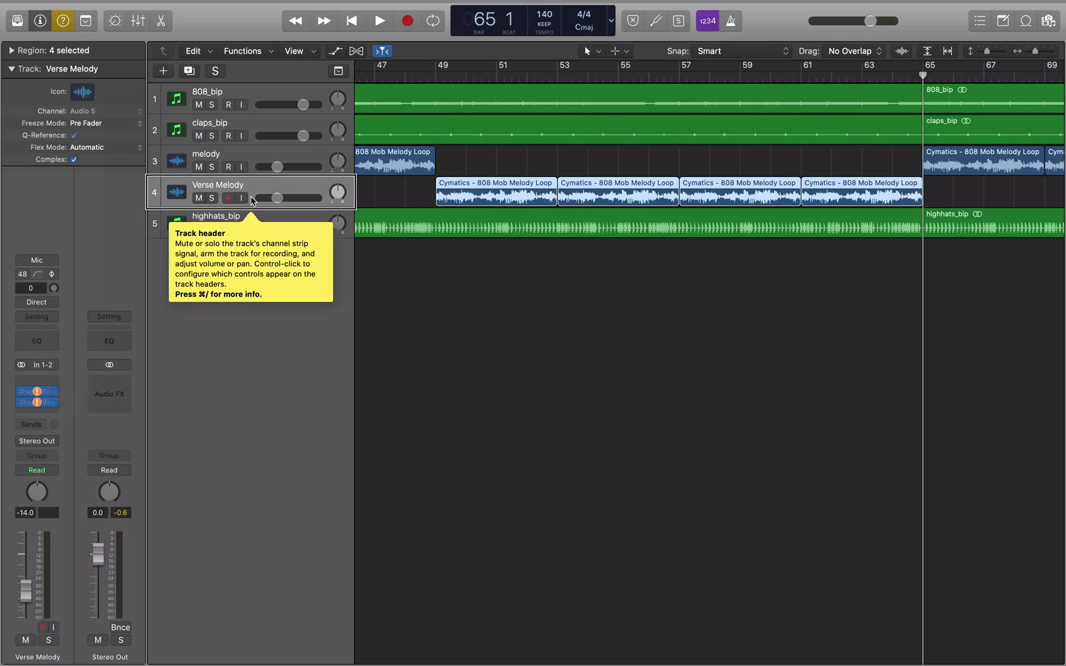
- Check the pasted Verse Melody regions by moving the playhead to their start, their end, and back to bar 49
key(shift+Return)
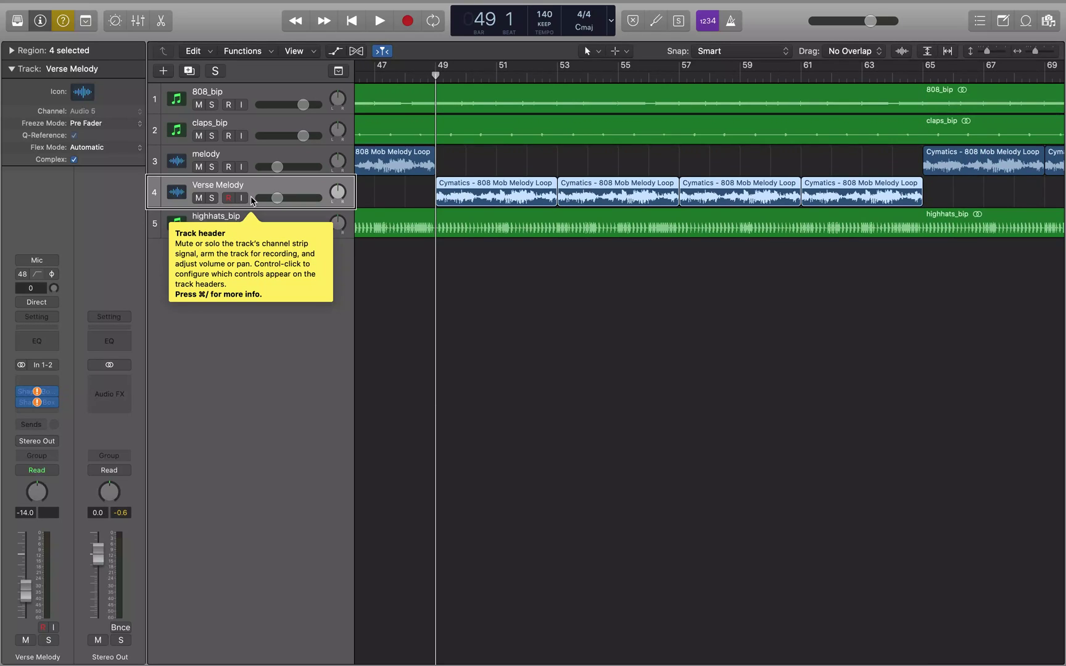
key(alt+shift+Return)
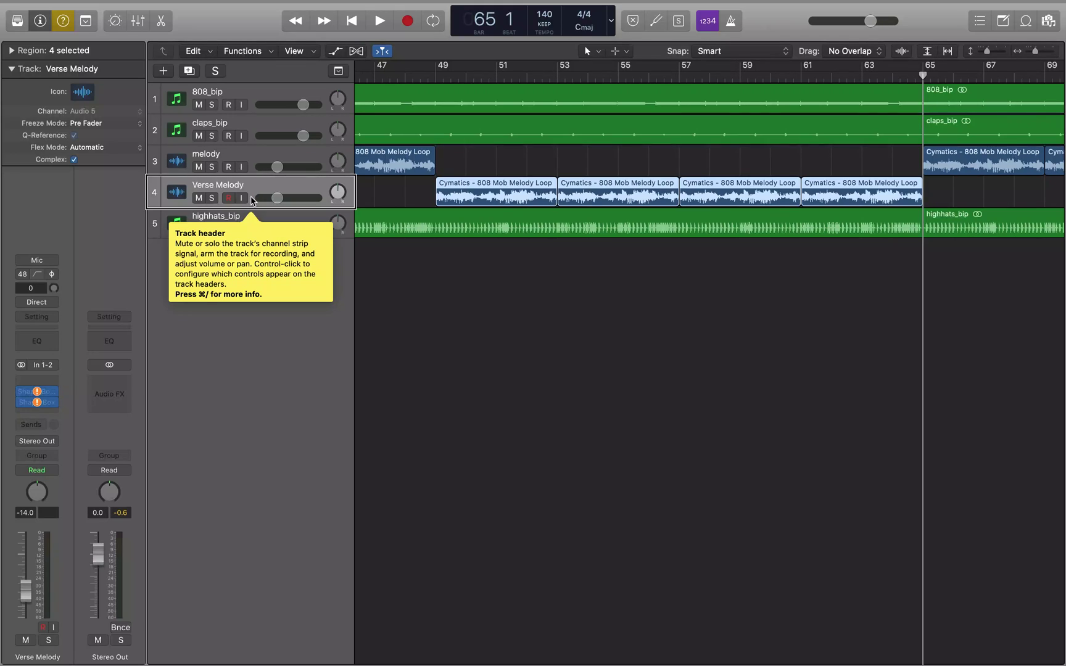
key(shift+Return)
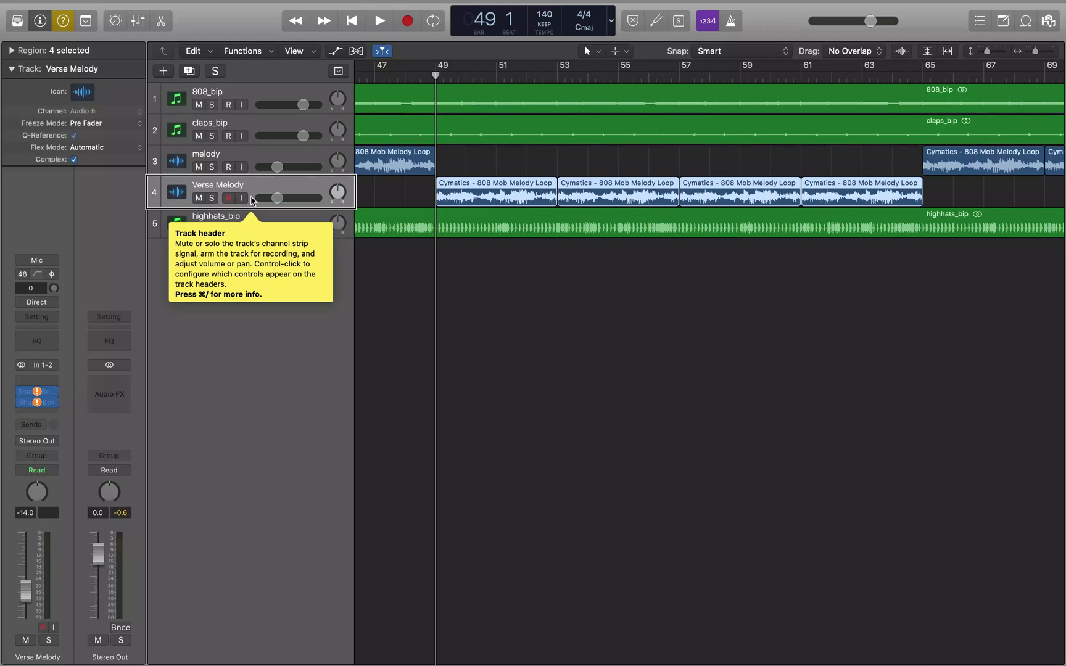
- Select the original melody track, play from bar 49, and solo it to check the emptied section
key(Up)
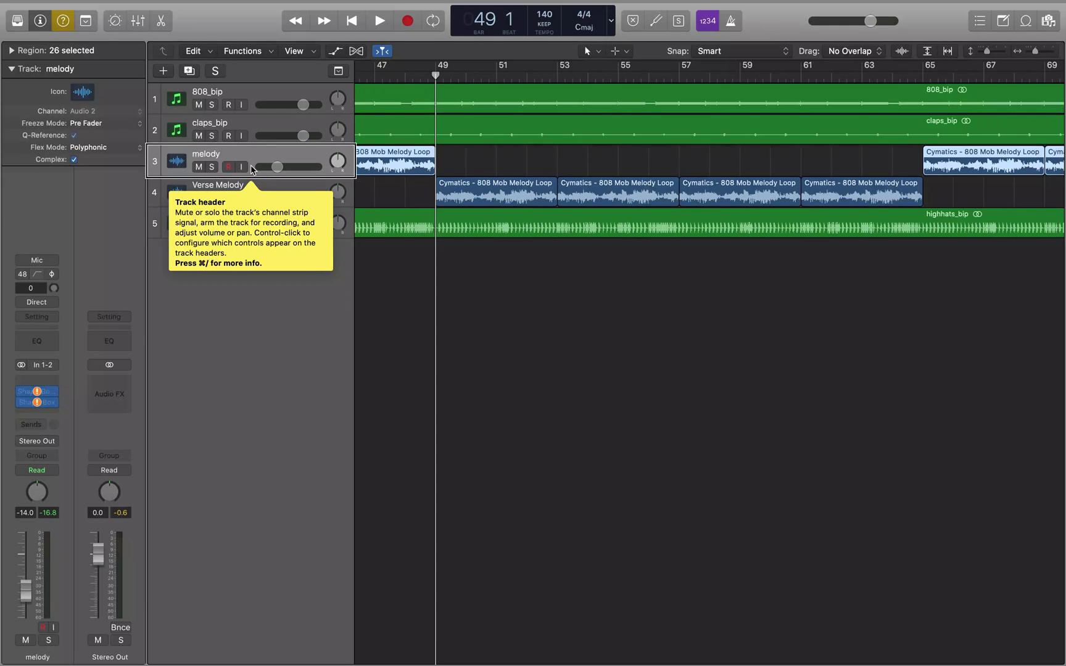
key(space)
key(s)
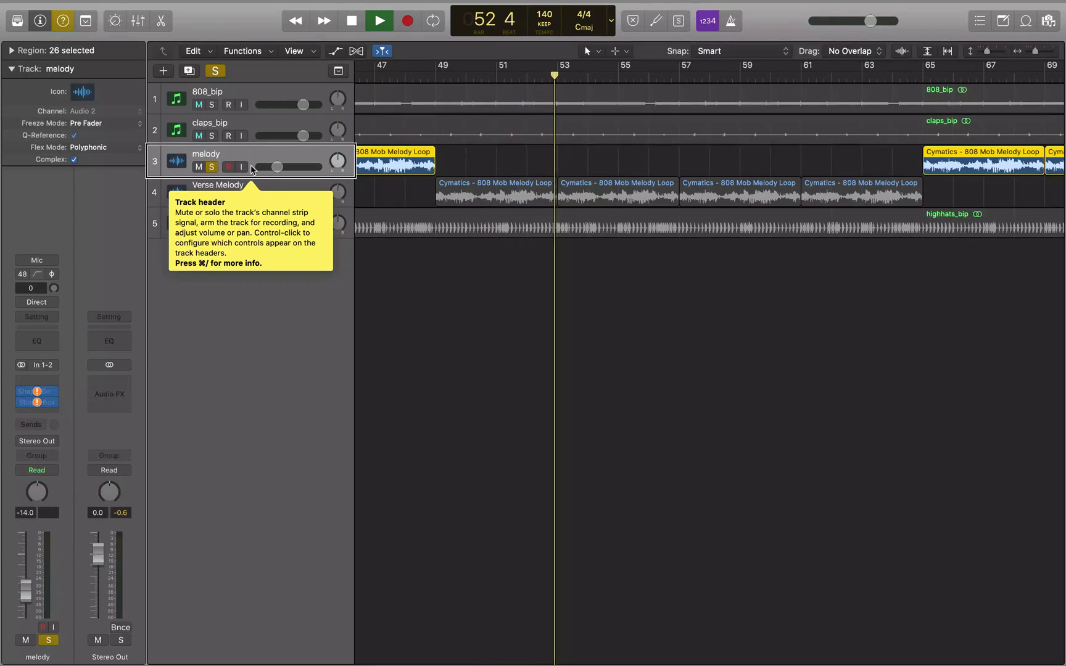
- Turn off solo on the original melody track and stop playback
key(ctrl+s)
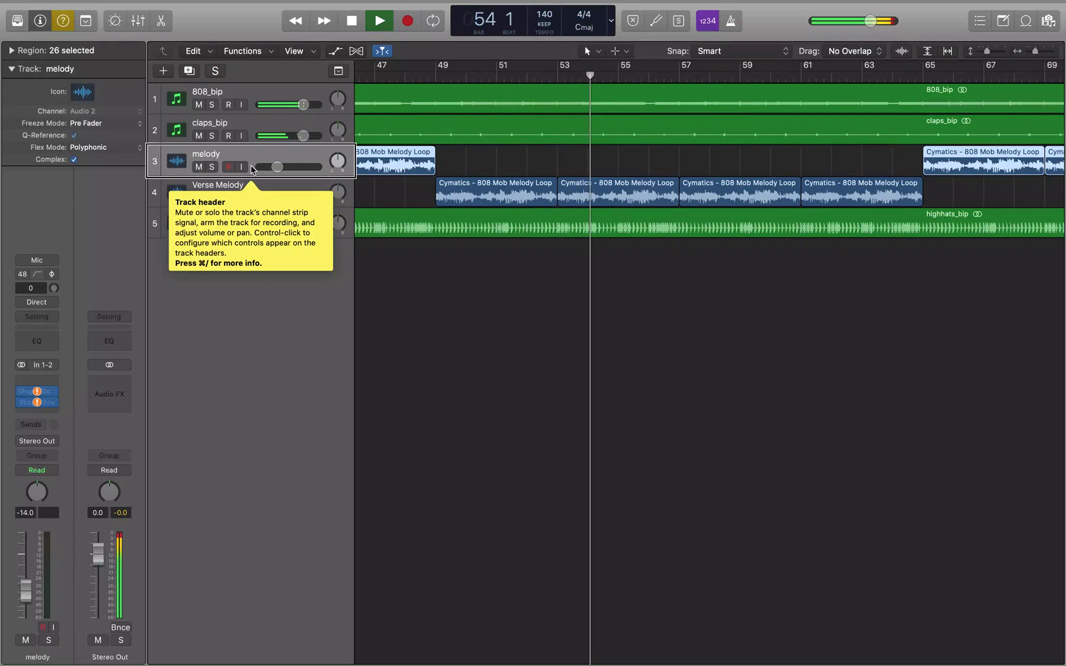
key(space)
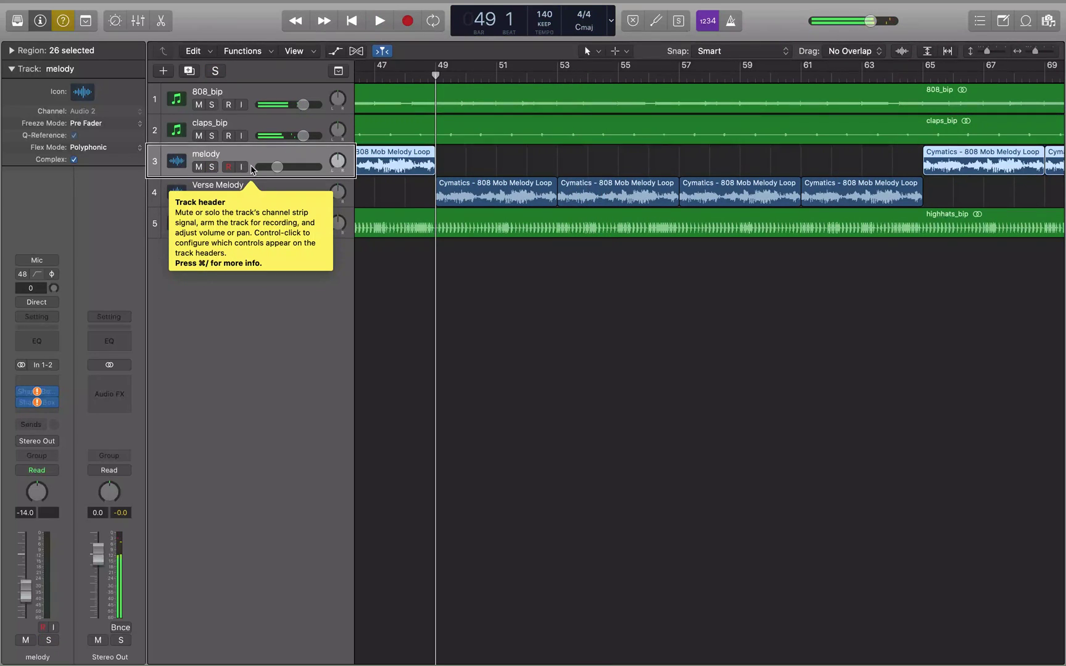
- Select the Verse Melody track, check its section boundaries at bars 65 and 17, and audition it from bar 17
click(252, 200)
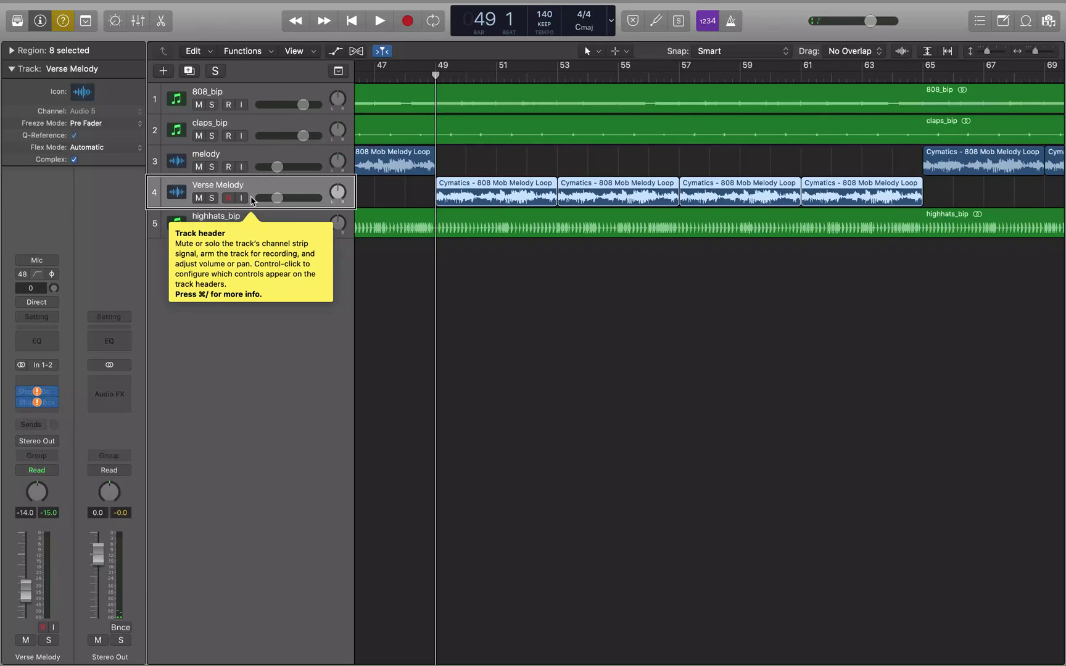
key(shift+Return)
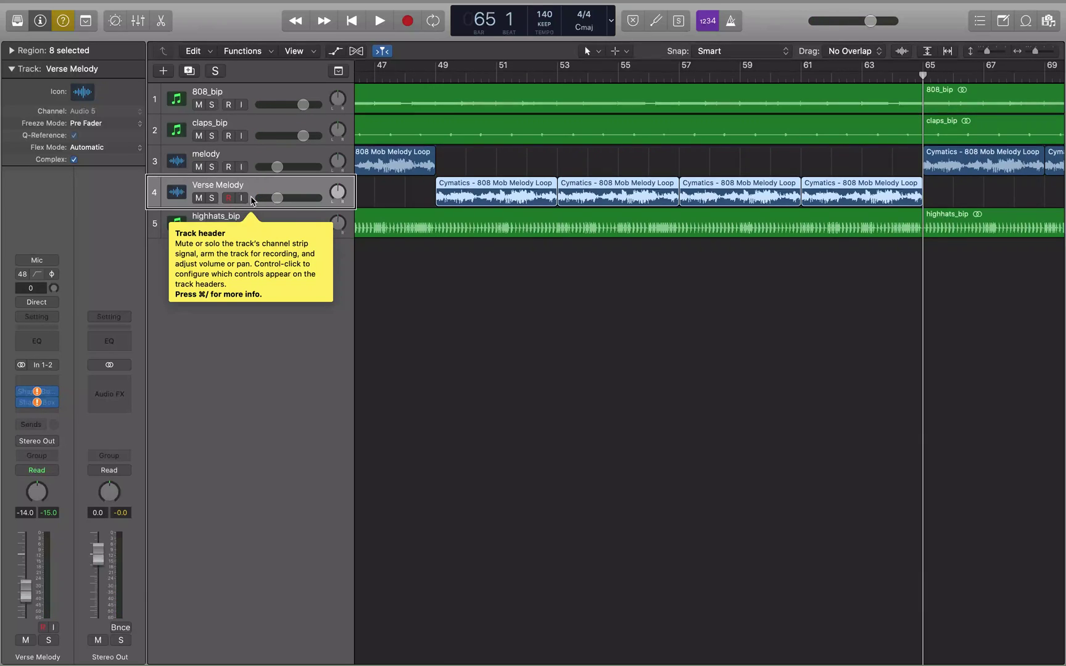
key(shift+Return)
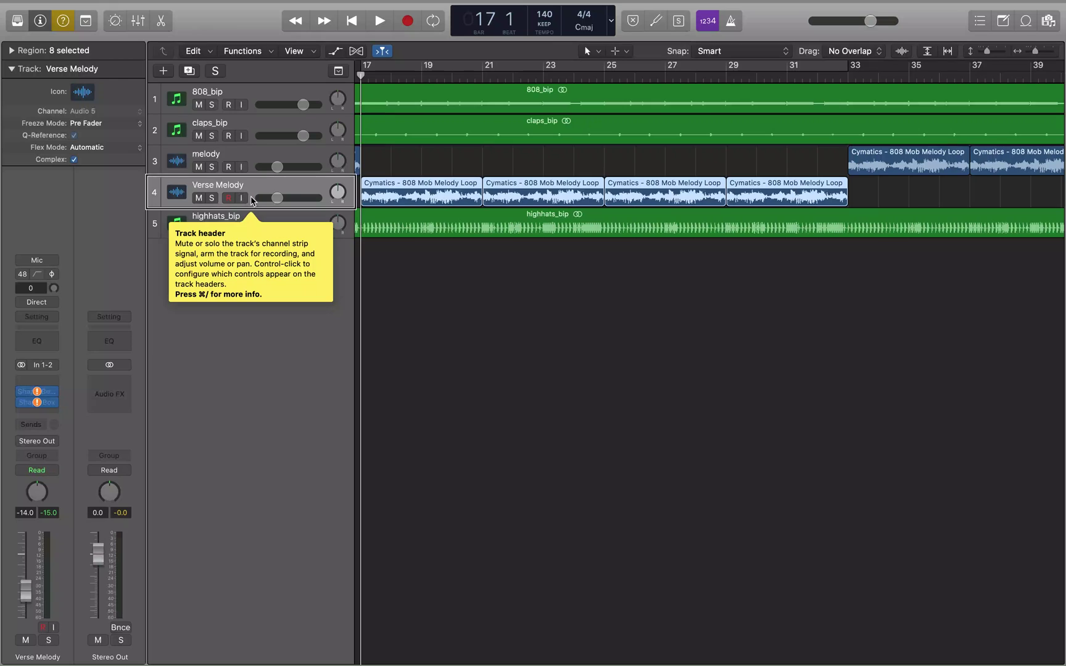
key(space)
key(space)
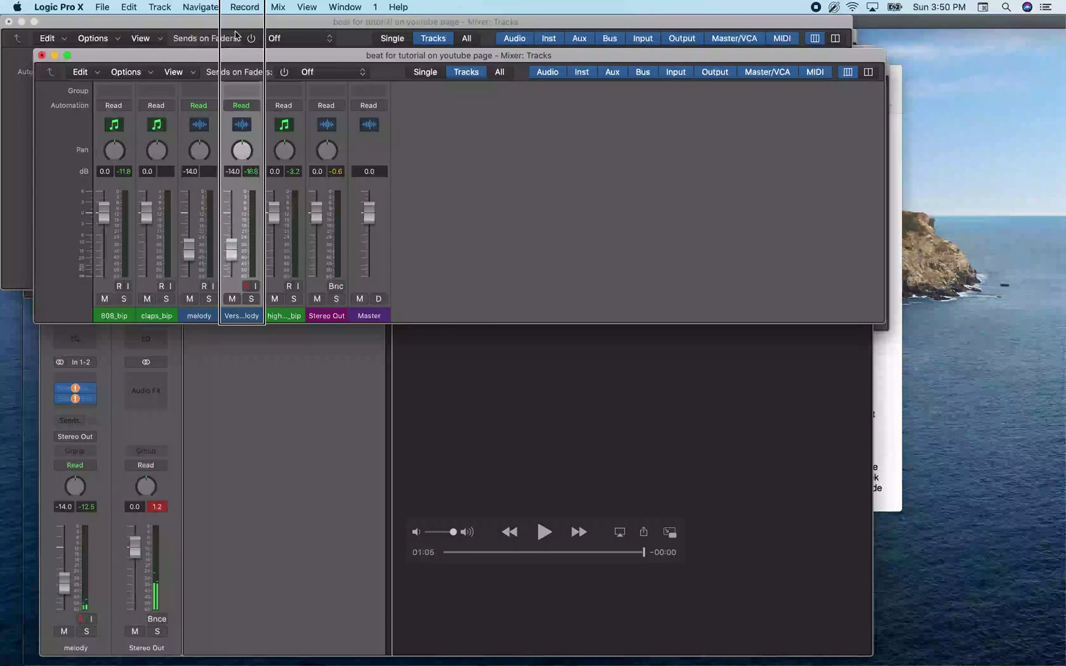
- Show the Mixer window full screen and check the name of the Verse Melody channel strip
key(ctrl+super+f)
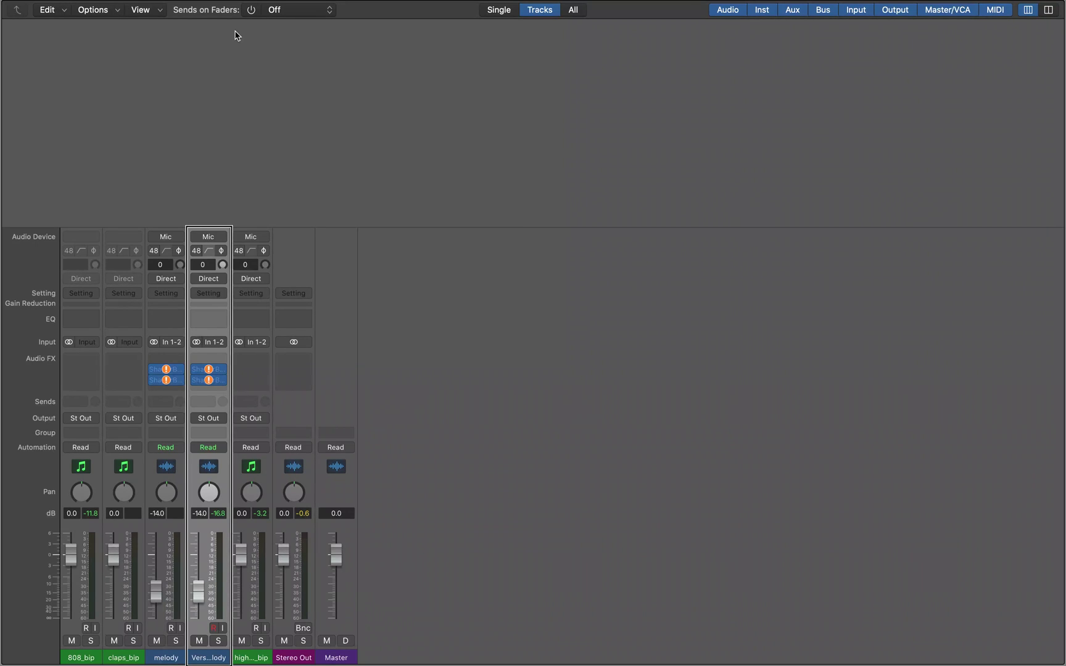
click(251, 523)
click(210, 523)
double_click(209, 658)
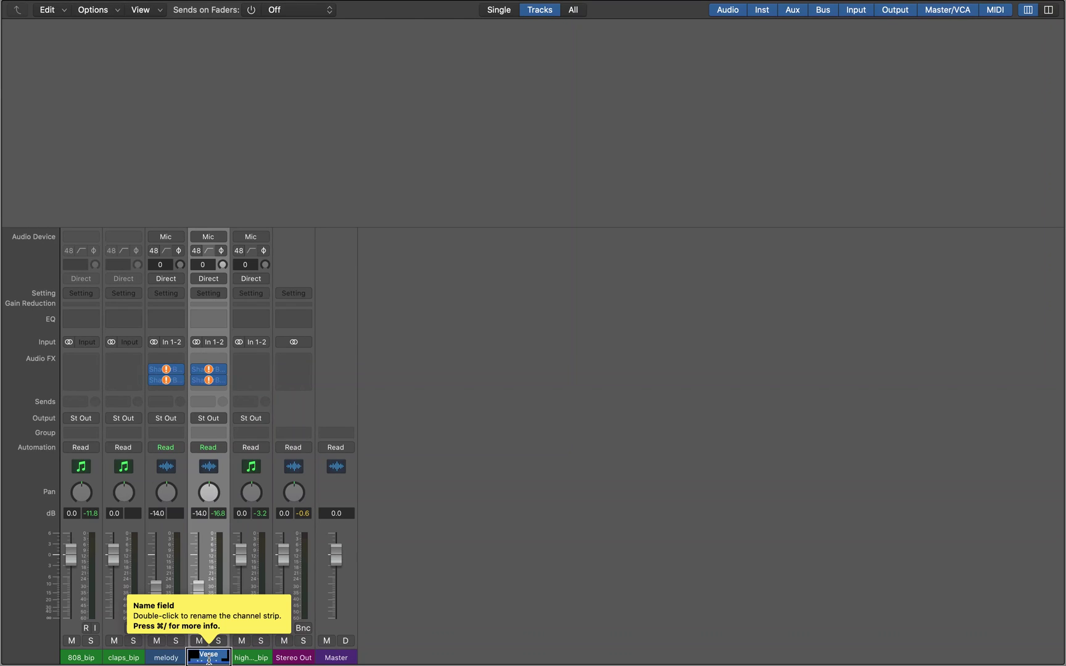
key(Return)
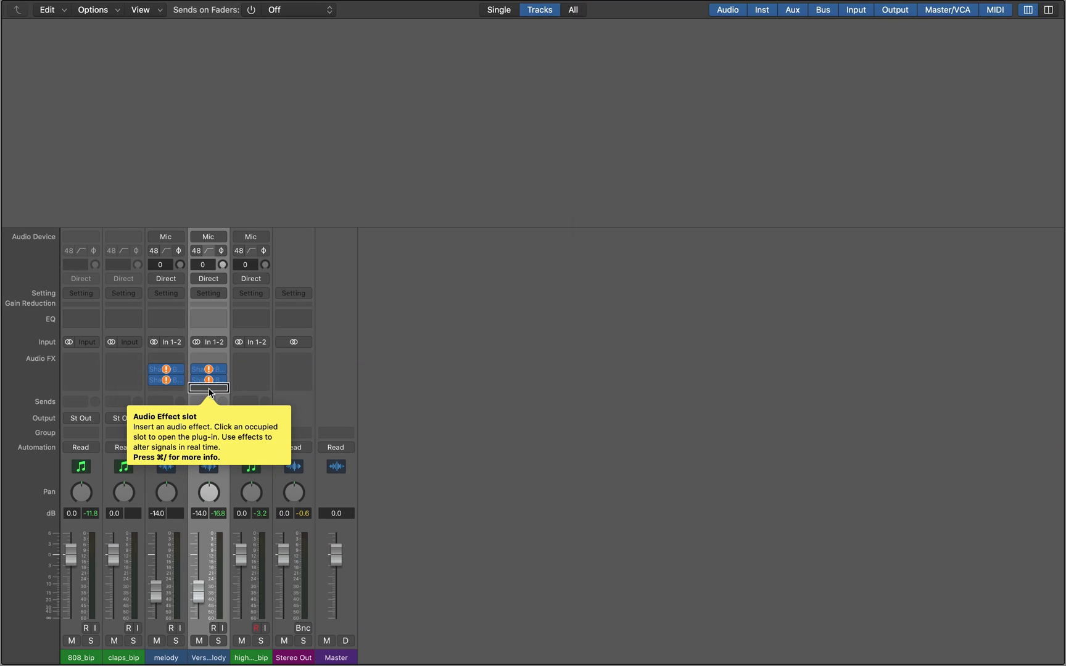
- Insert the Tape Delay effect in the empty Audio FX slot of the Verse Melody channel strip
click(210, 387)
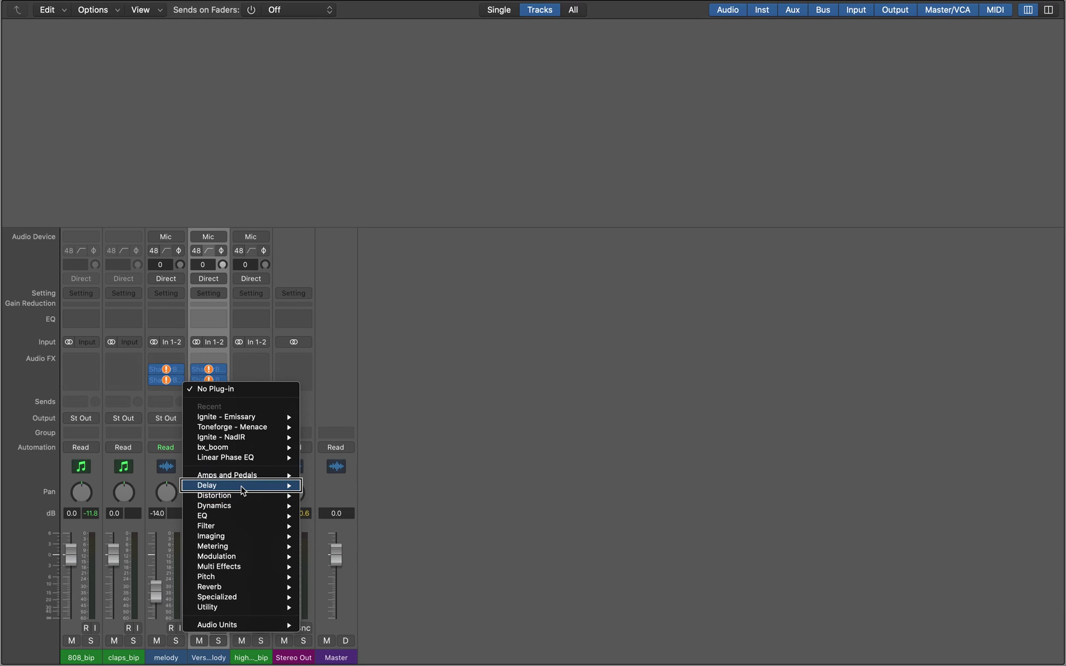
mouse_move(242, 489)
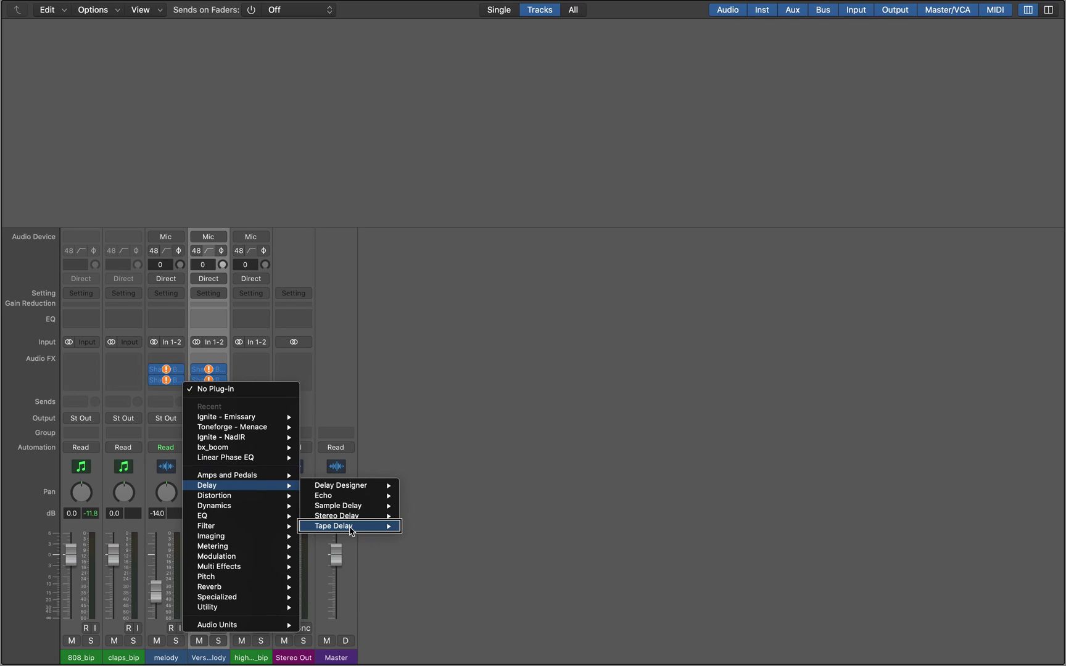
click(350, 526)
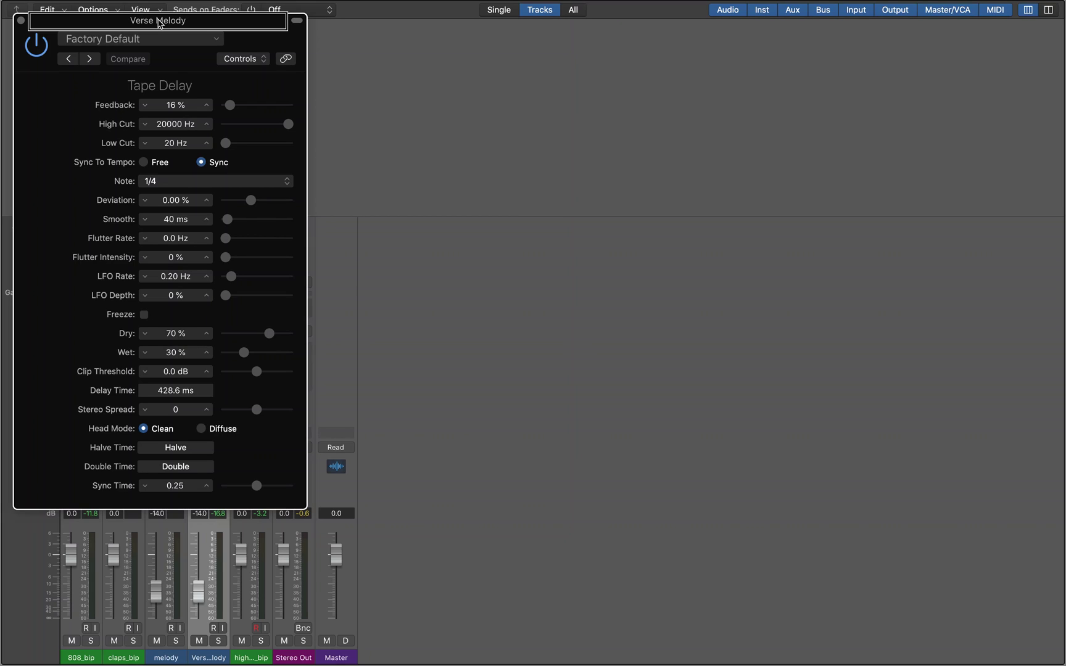
- Audition the Tape Delay presets 1\2 Note Dotted Feedback and 1\2 Note Flutter, and load the 1\2 Note Dotted preset
key(space)
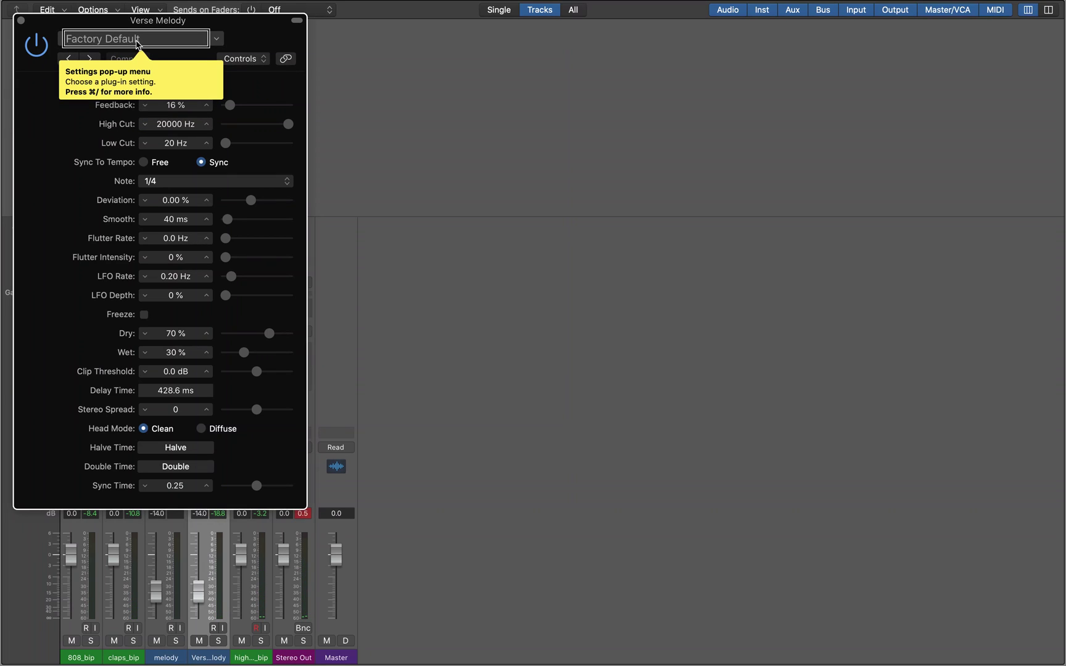
click(136, 40)
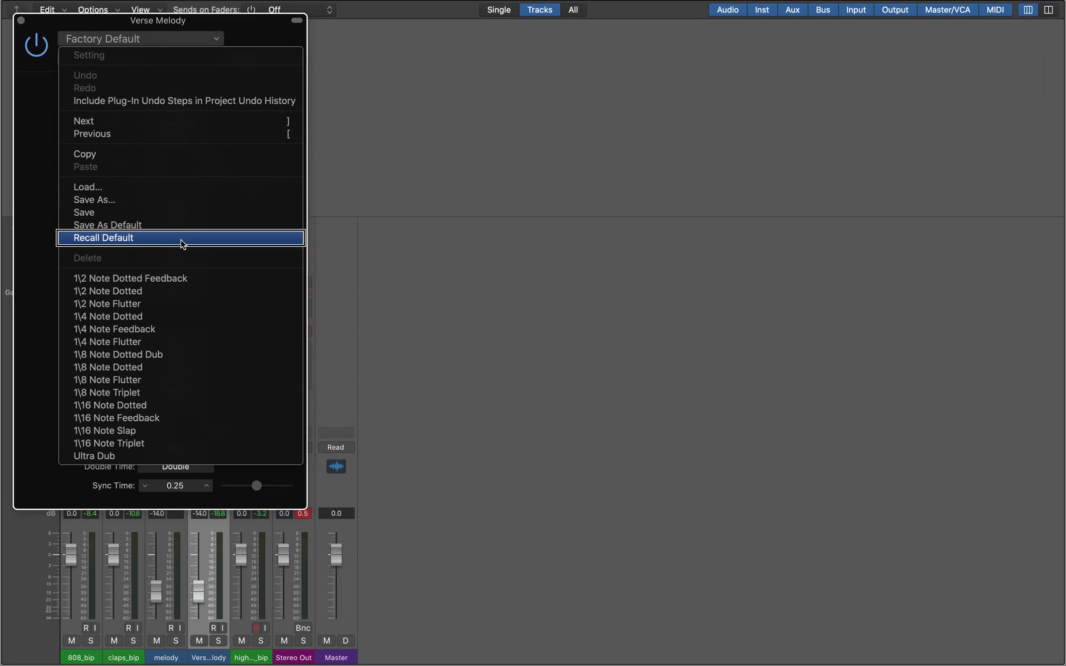
click(182, 278)
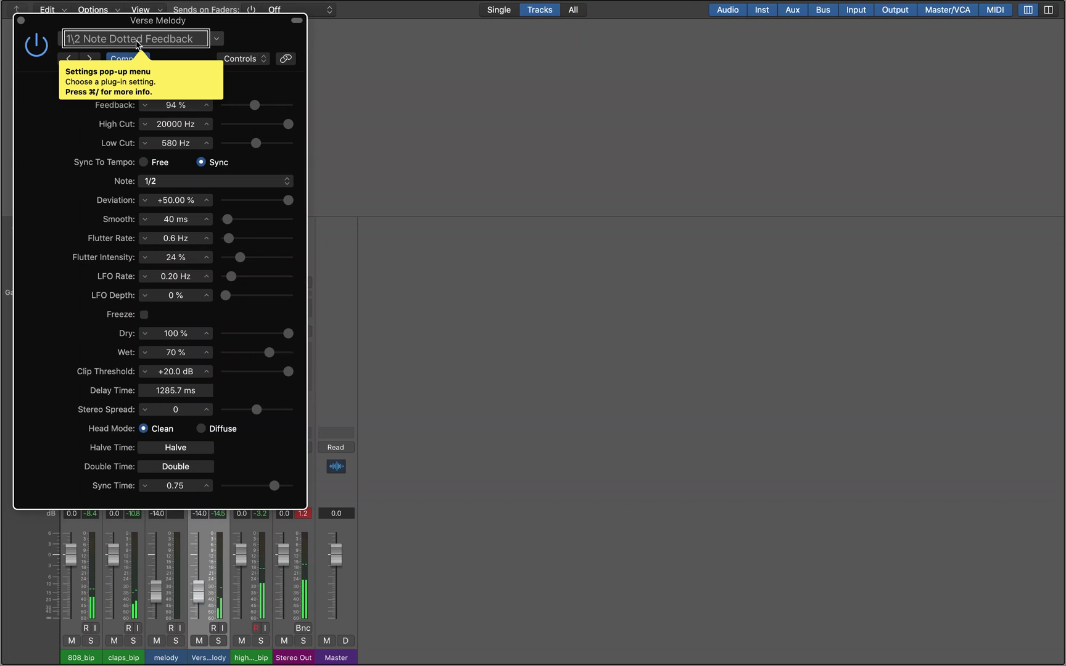
key([)
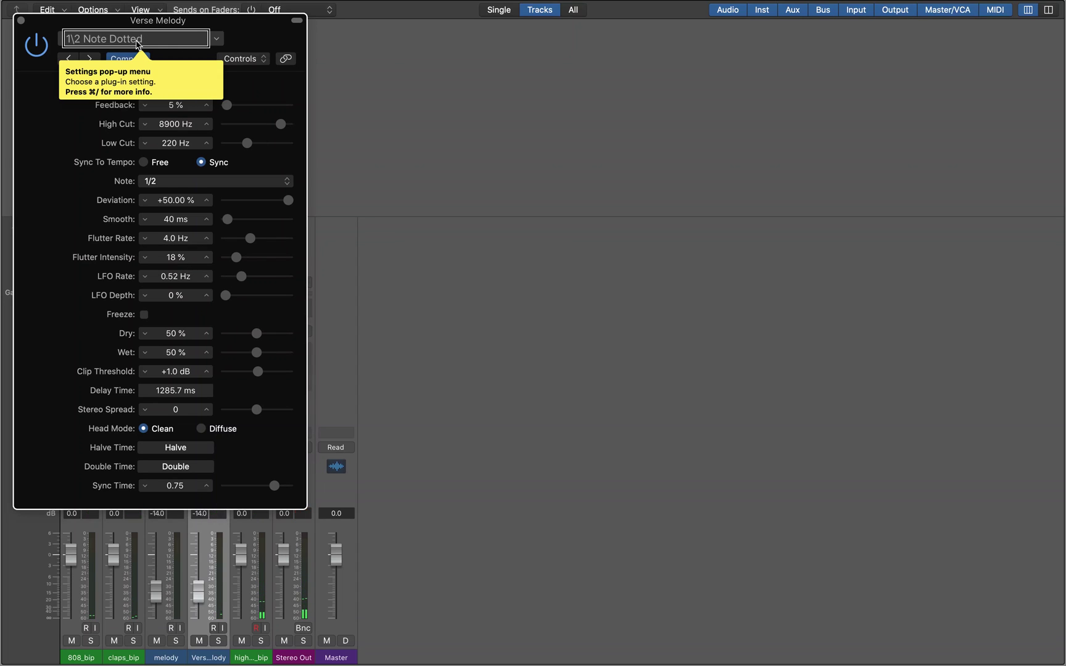
key([)
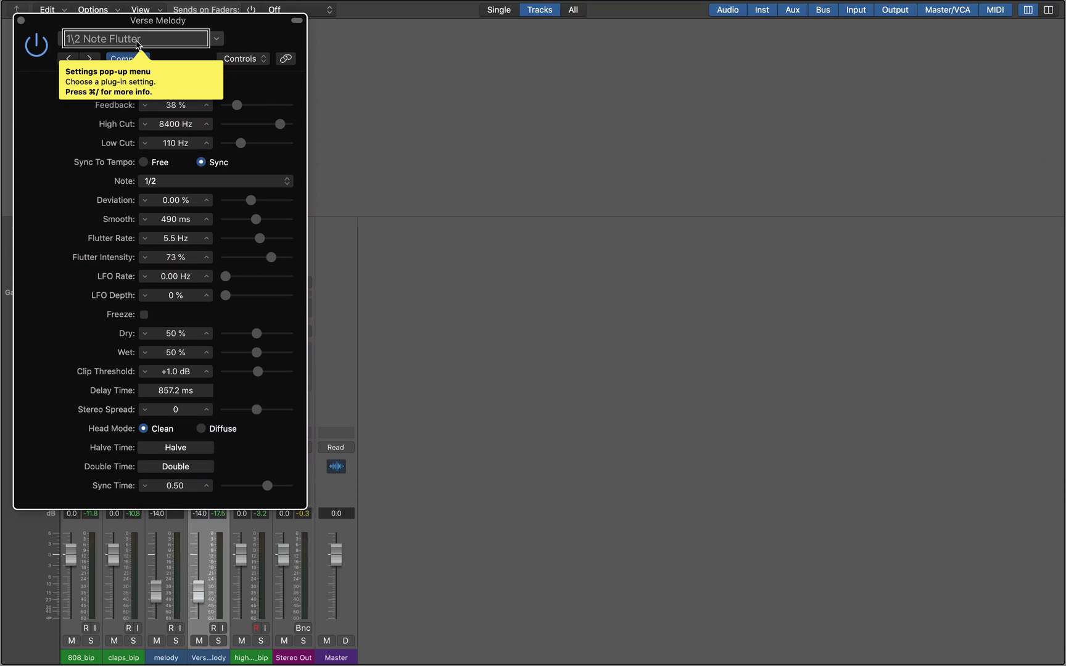
key(bracketleft)
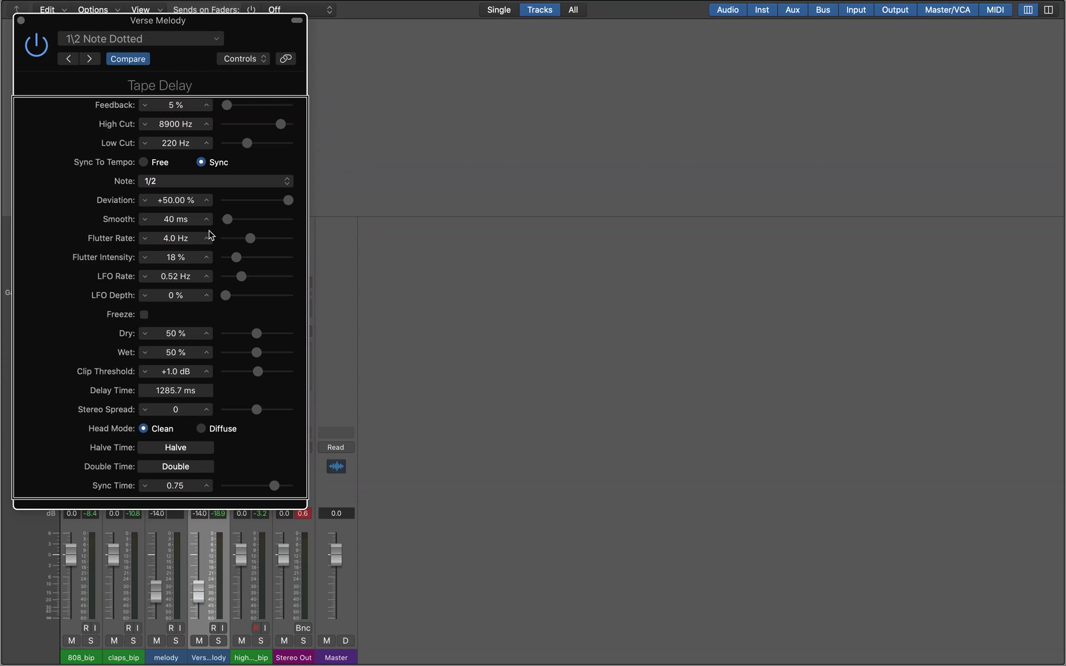
- Set the Tape Delay's Feedback to 155 % in Controls view and close the plug-in window
click(243, 62)
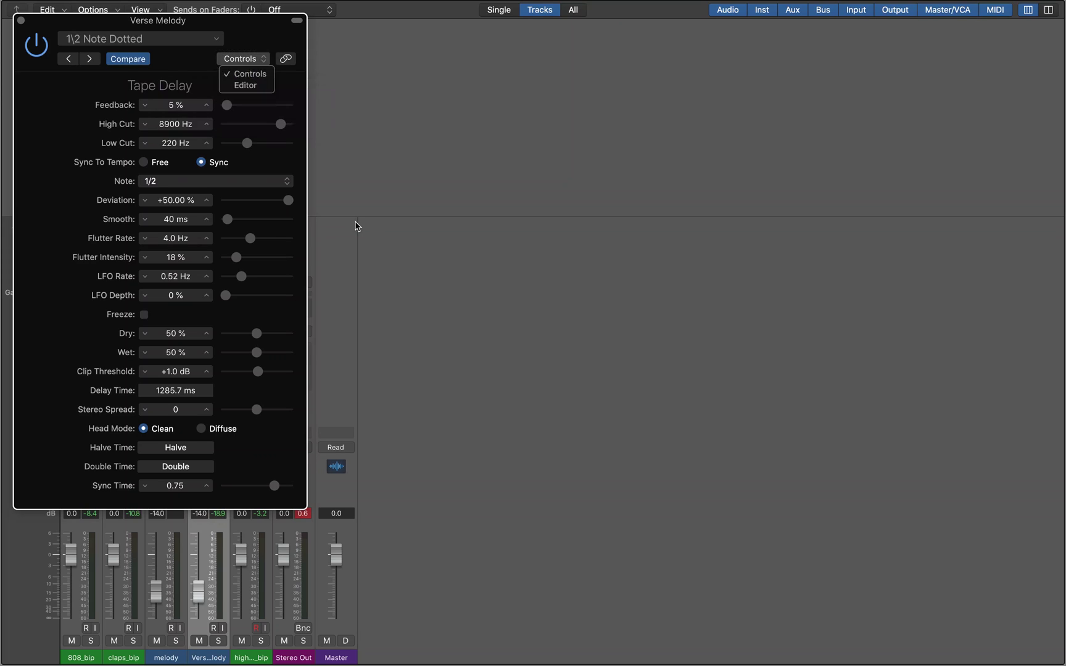
click(247, 74)
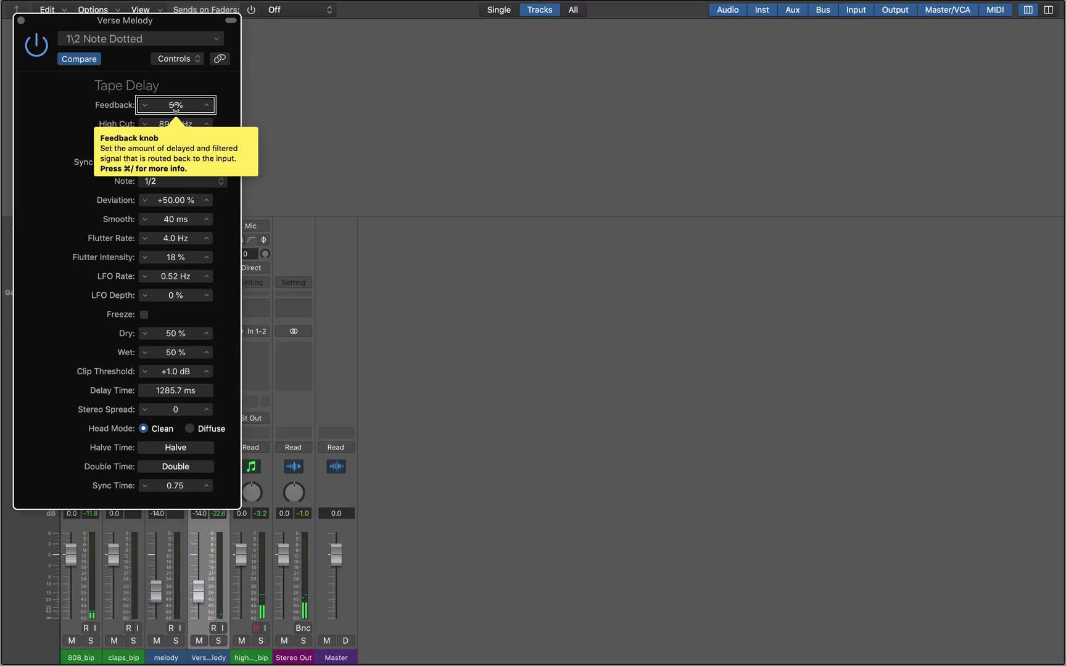
scroll(176, 105, up, 10)
scroll(176, 105, up, 7)
scroll(176, 105, up, 3)
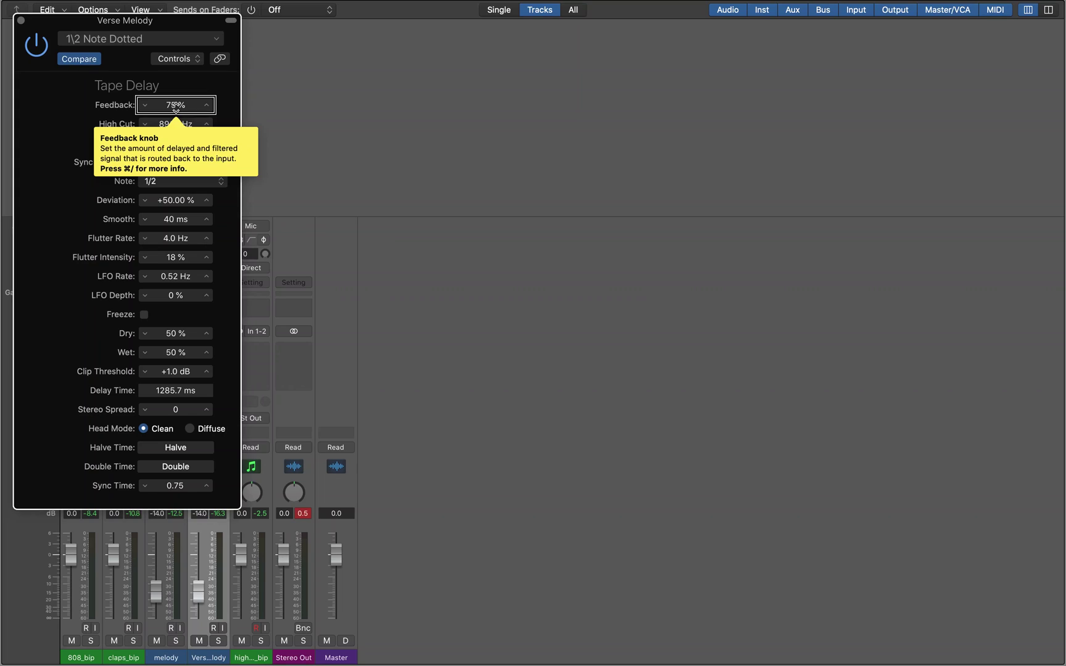
scroll(175, 106, down, 5)
scroll(175, 107, up, 10)
click(128, 368)
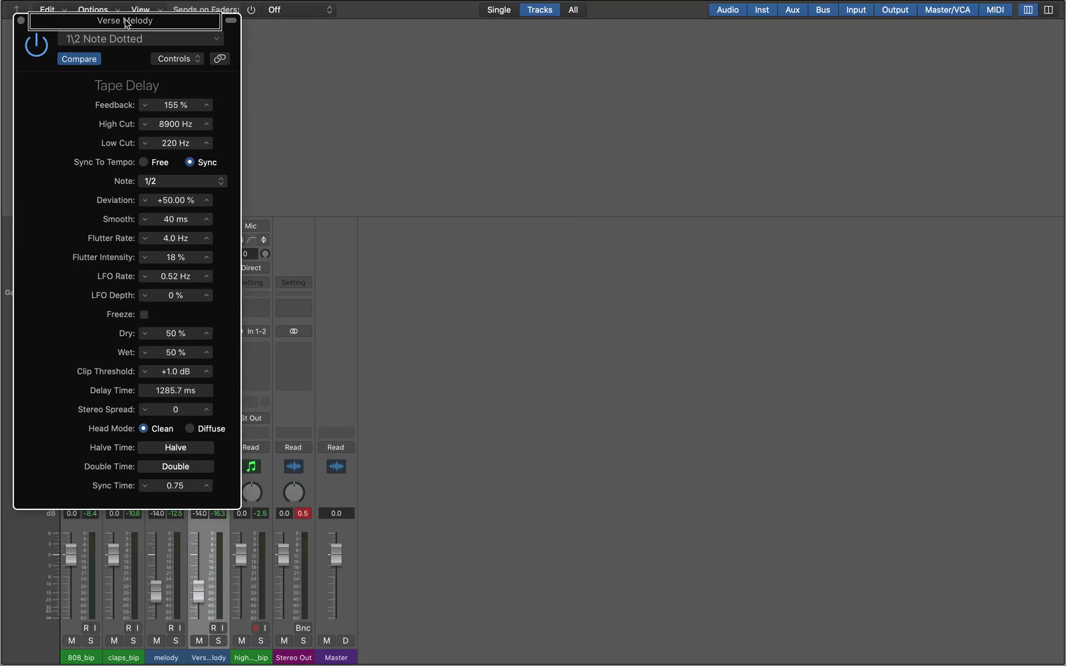
click(20, 21)
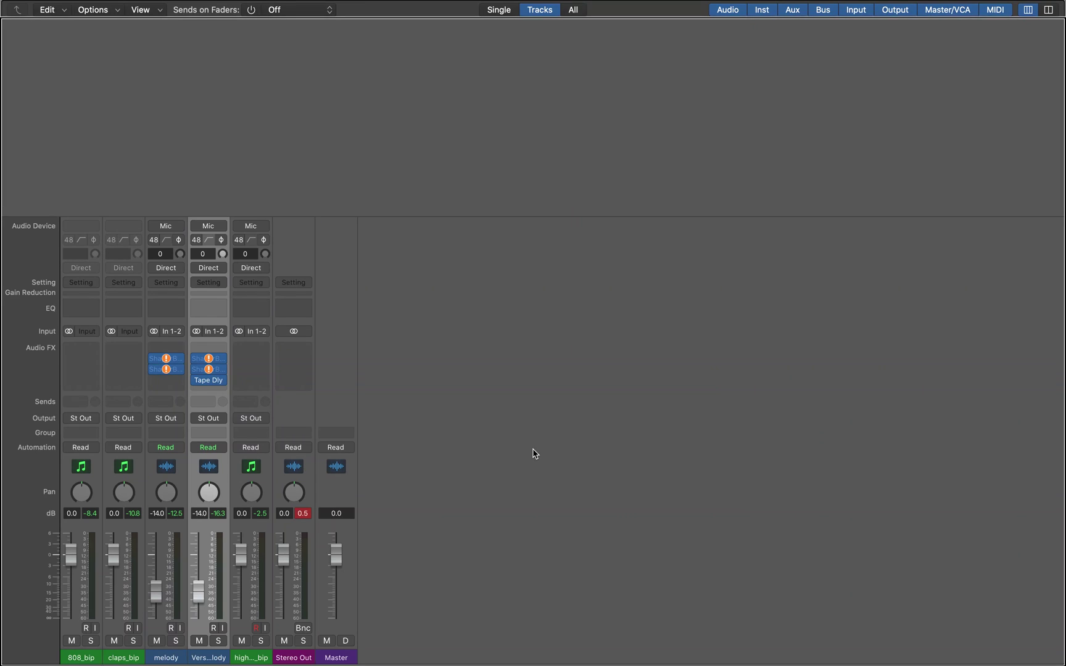
- Insert the Distortion effect on the Verse Melody channel strip, directly above the Tape Delay
click(210, 518)
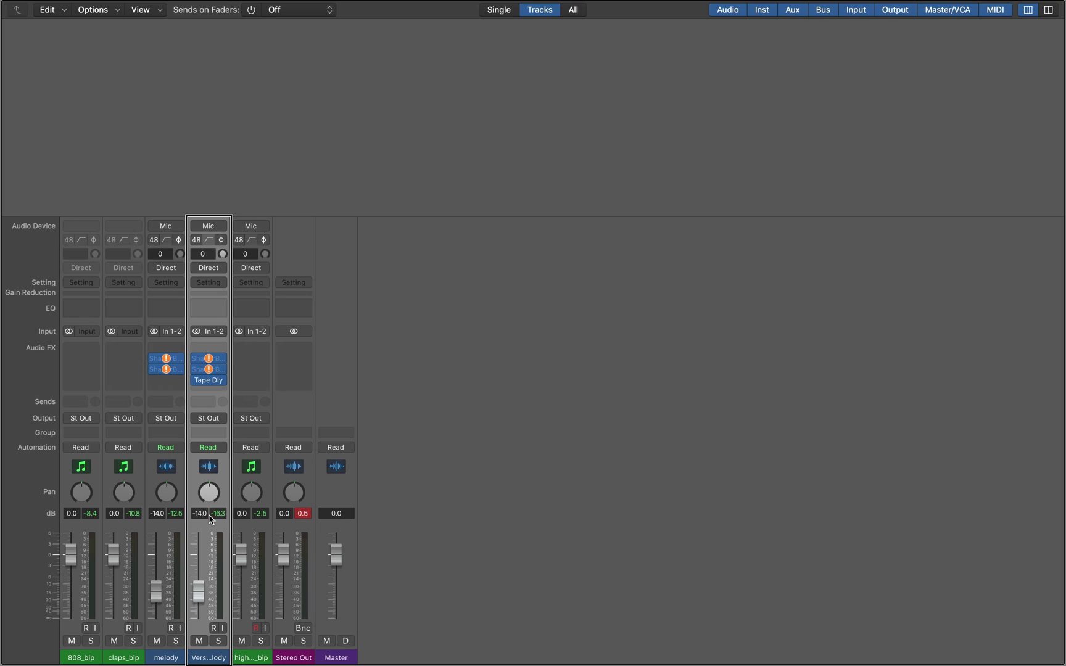
click(219, 513)
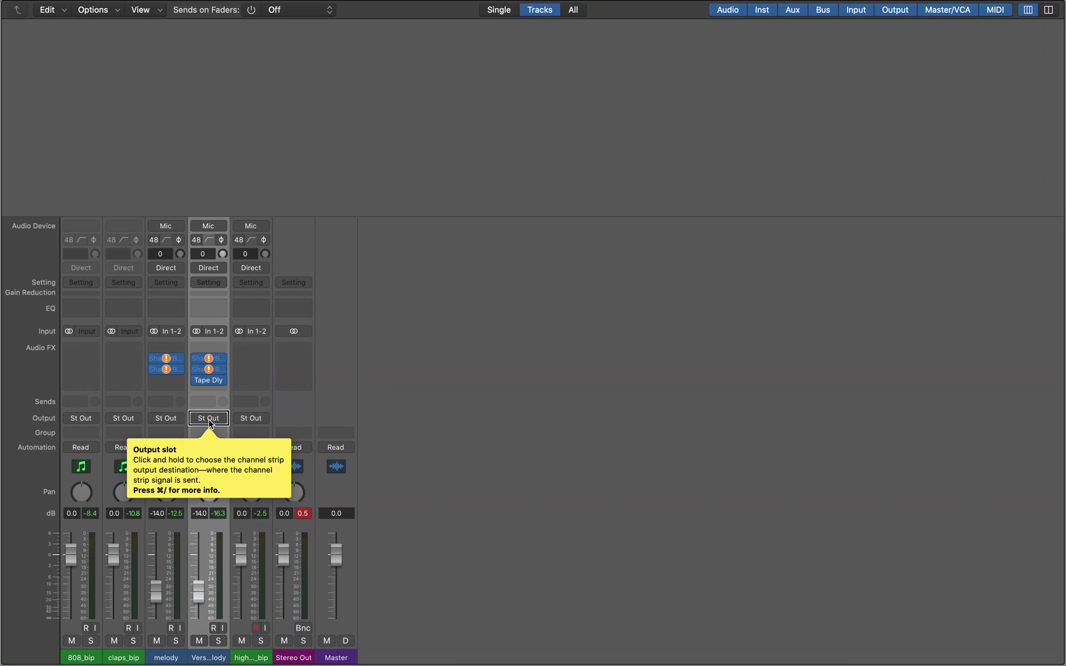
mouse_move(209, 381)
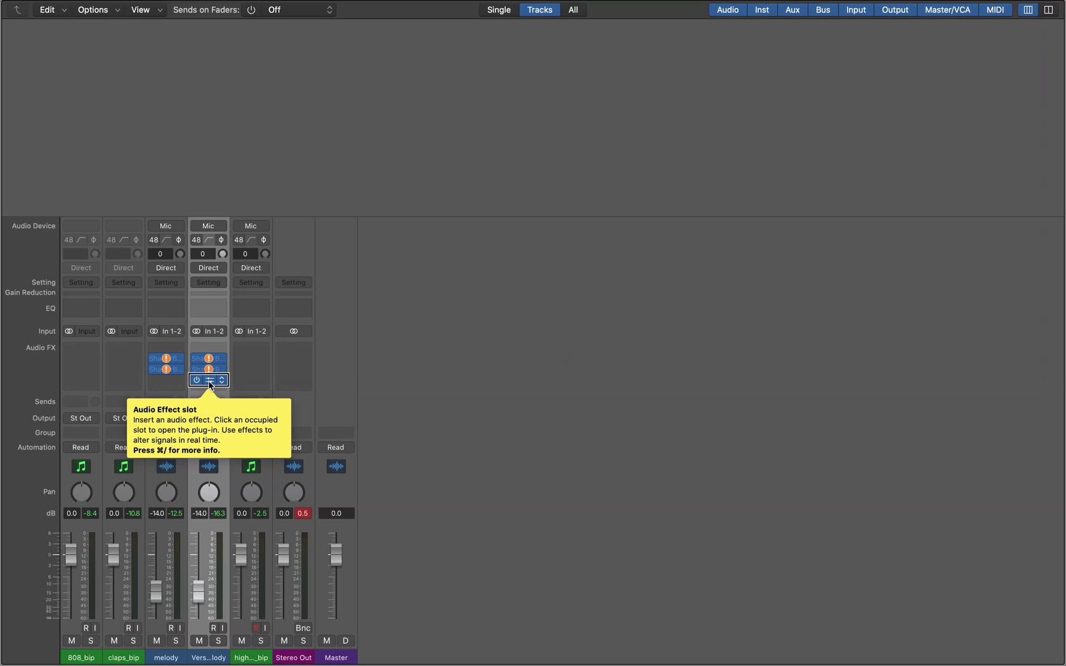
drag(209, 383, 210, 379)
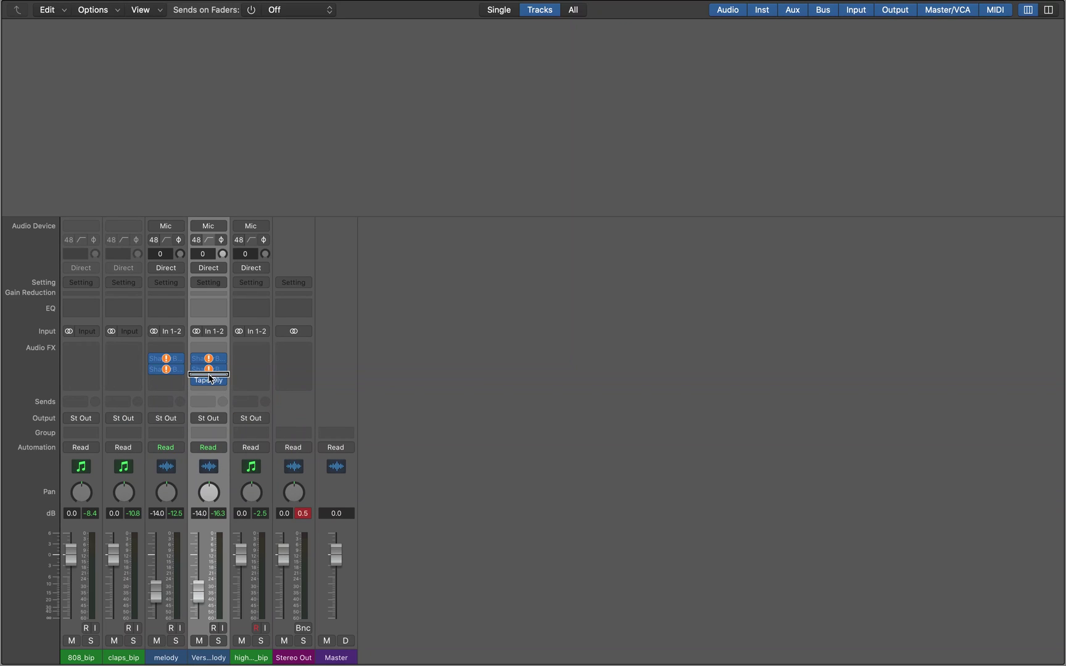
click(209, 378)
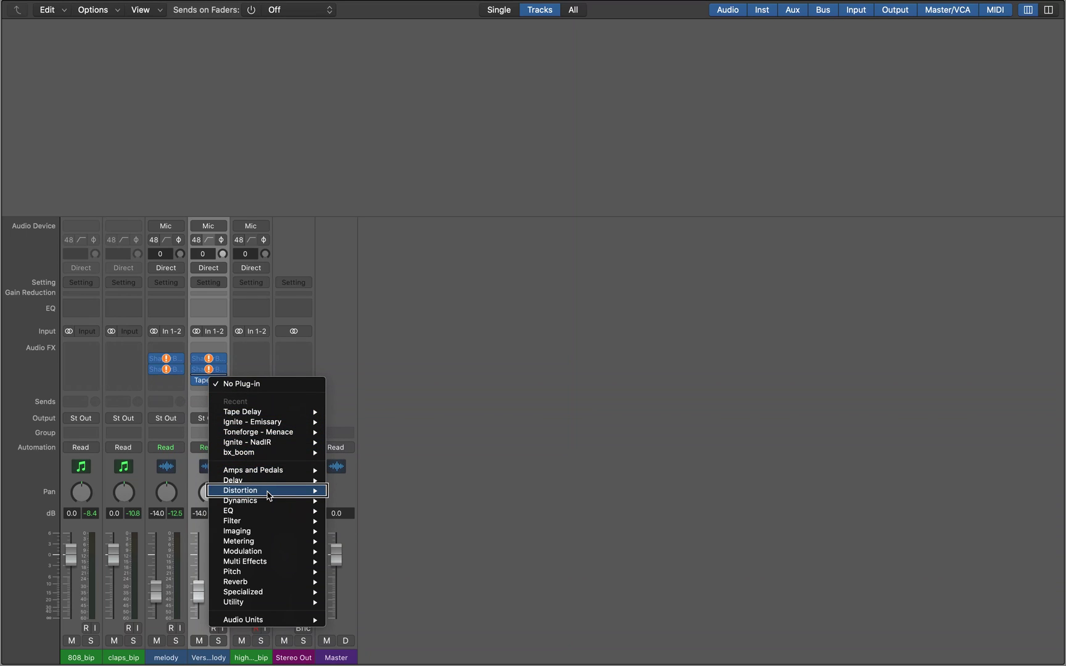
mouse_move(268, 495)
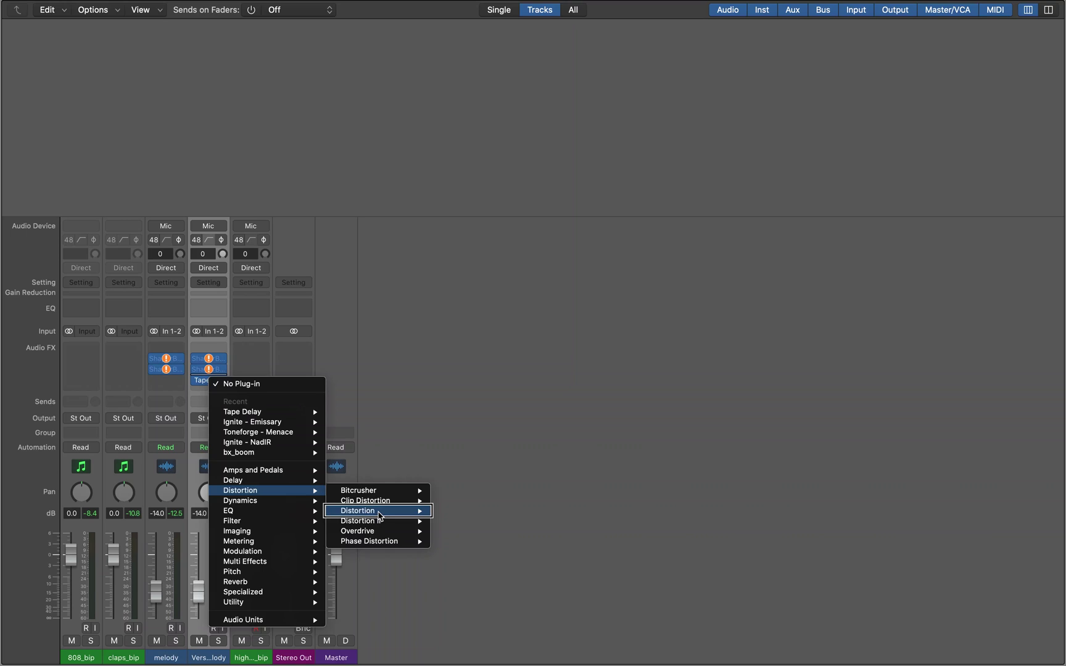
click(379, 514)
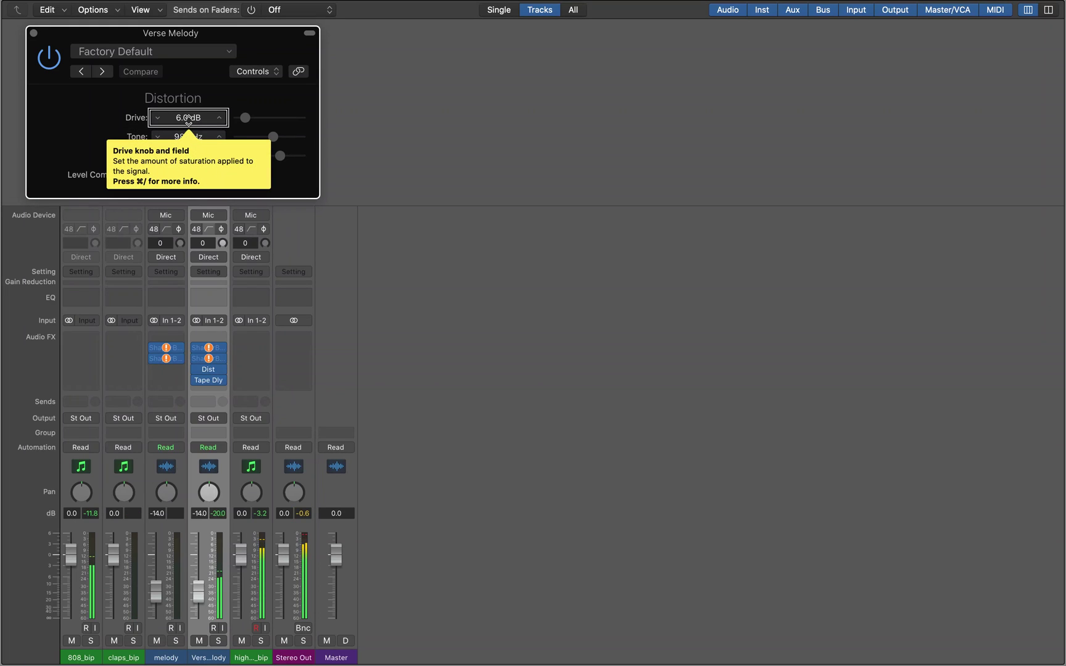
- Set the Drive of the Verse Melody's Distortion effect to 41.0 dB
scroll(188, 118, up, 10)
scroll(188, 119, up, 10)
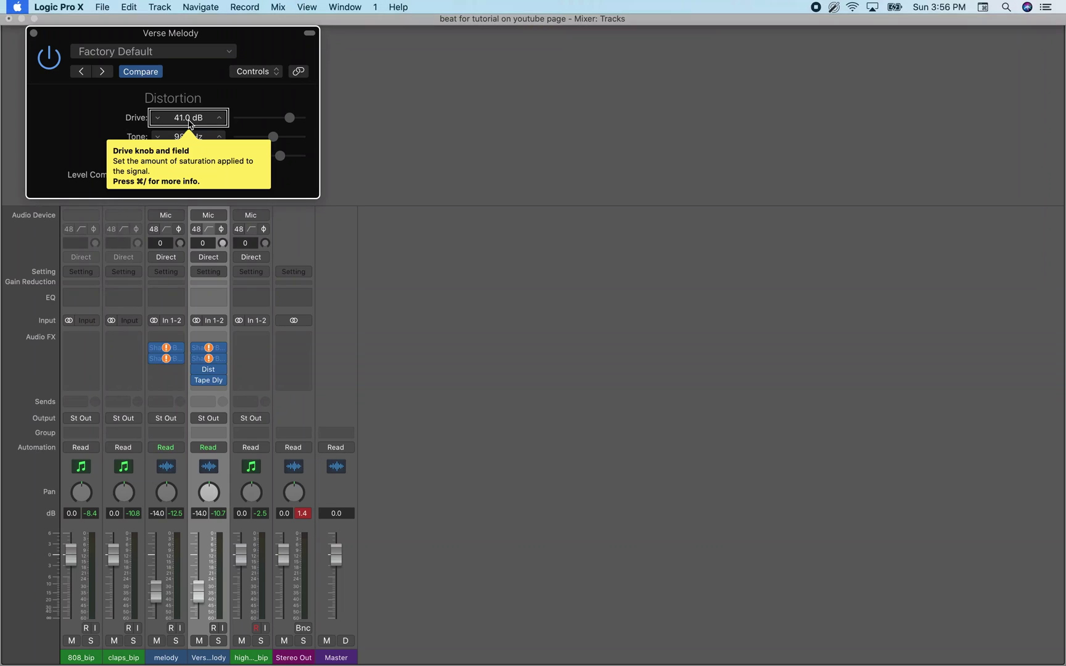
click(816, 7)
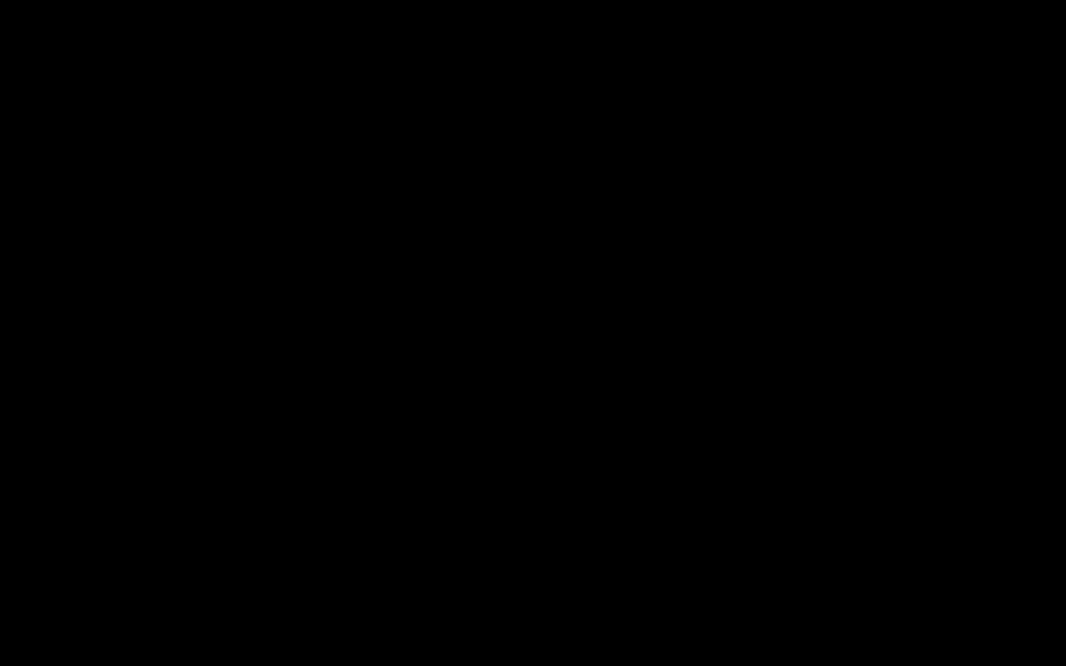